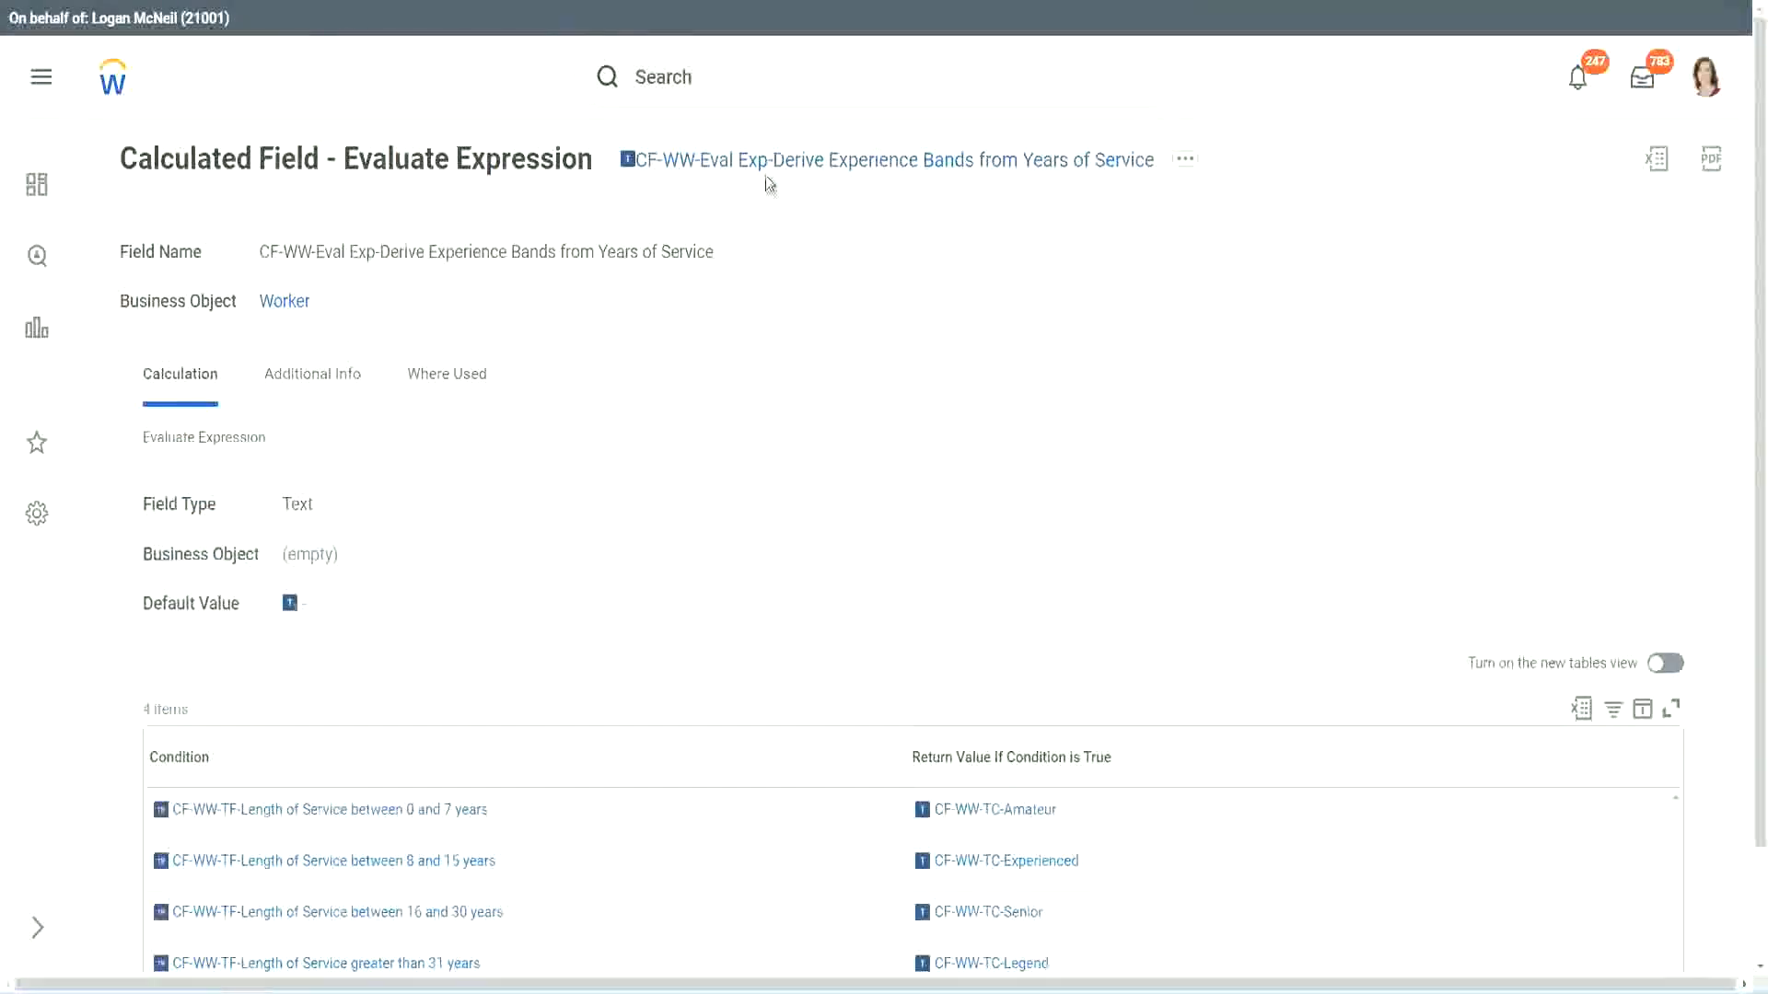
# Copy the current calculated field's name text, then search for and open the Create Calculated Field task.
pyautogui.rightClick(772, 171)
pyautogui.click(828, 275)
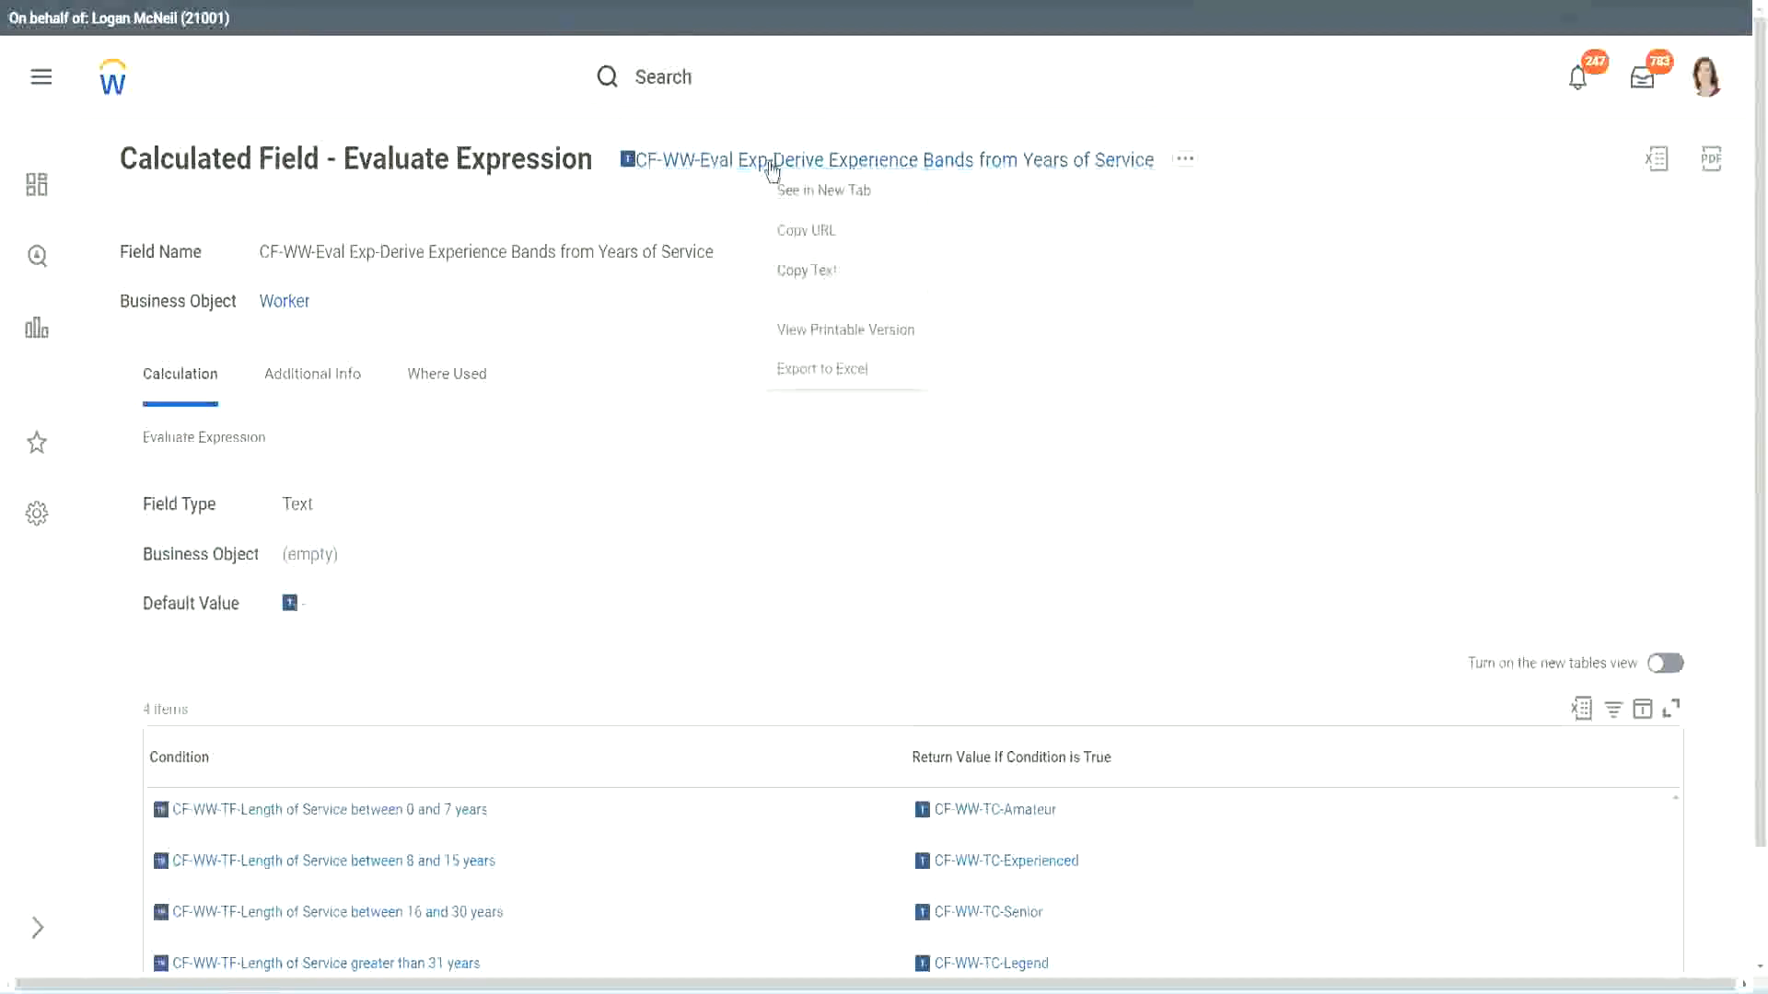
pyautogui.click(740, 83)
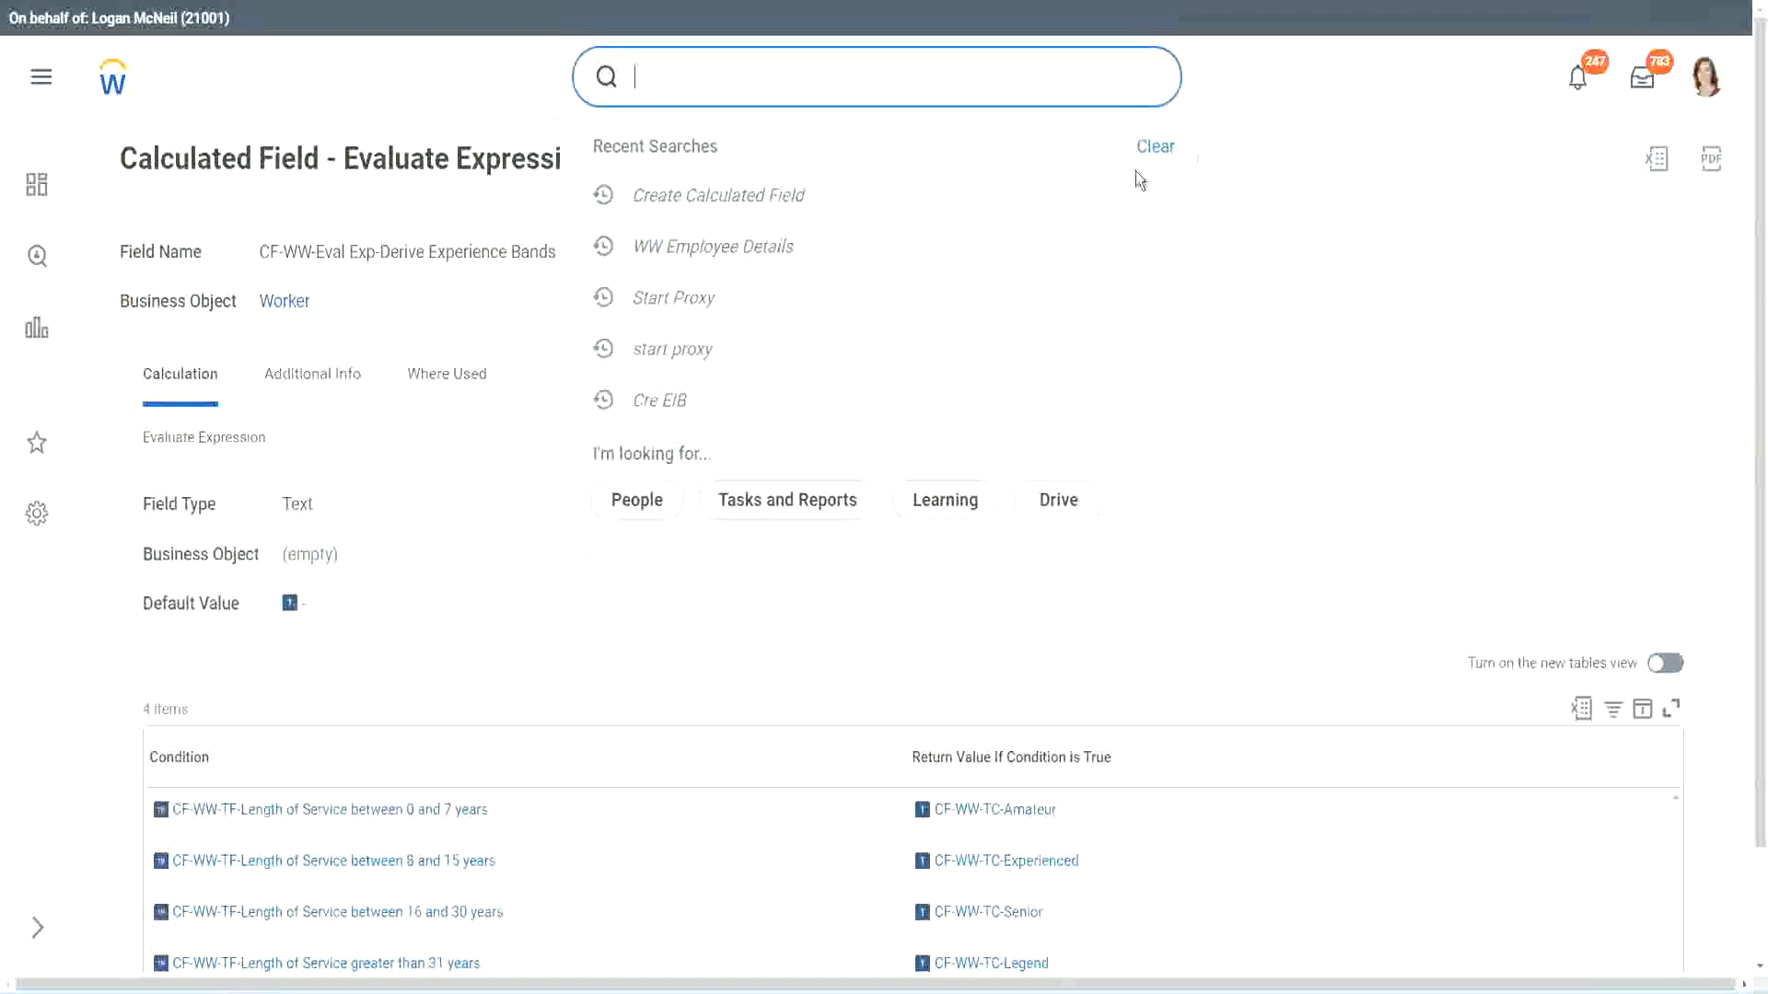
pyautogui.click(1137, 173)
pyautogui.click(700, 69)
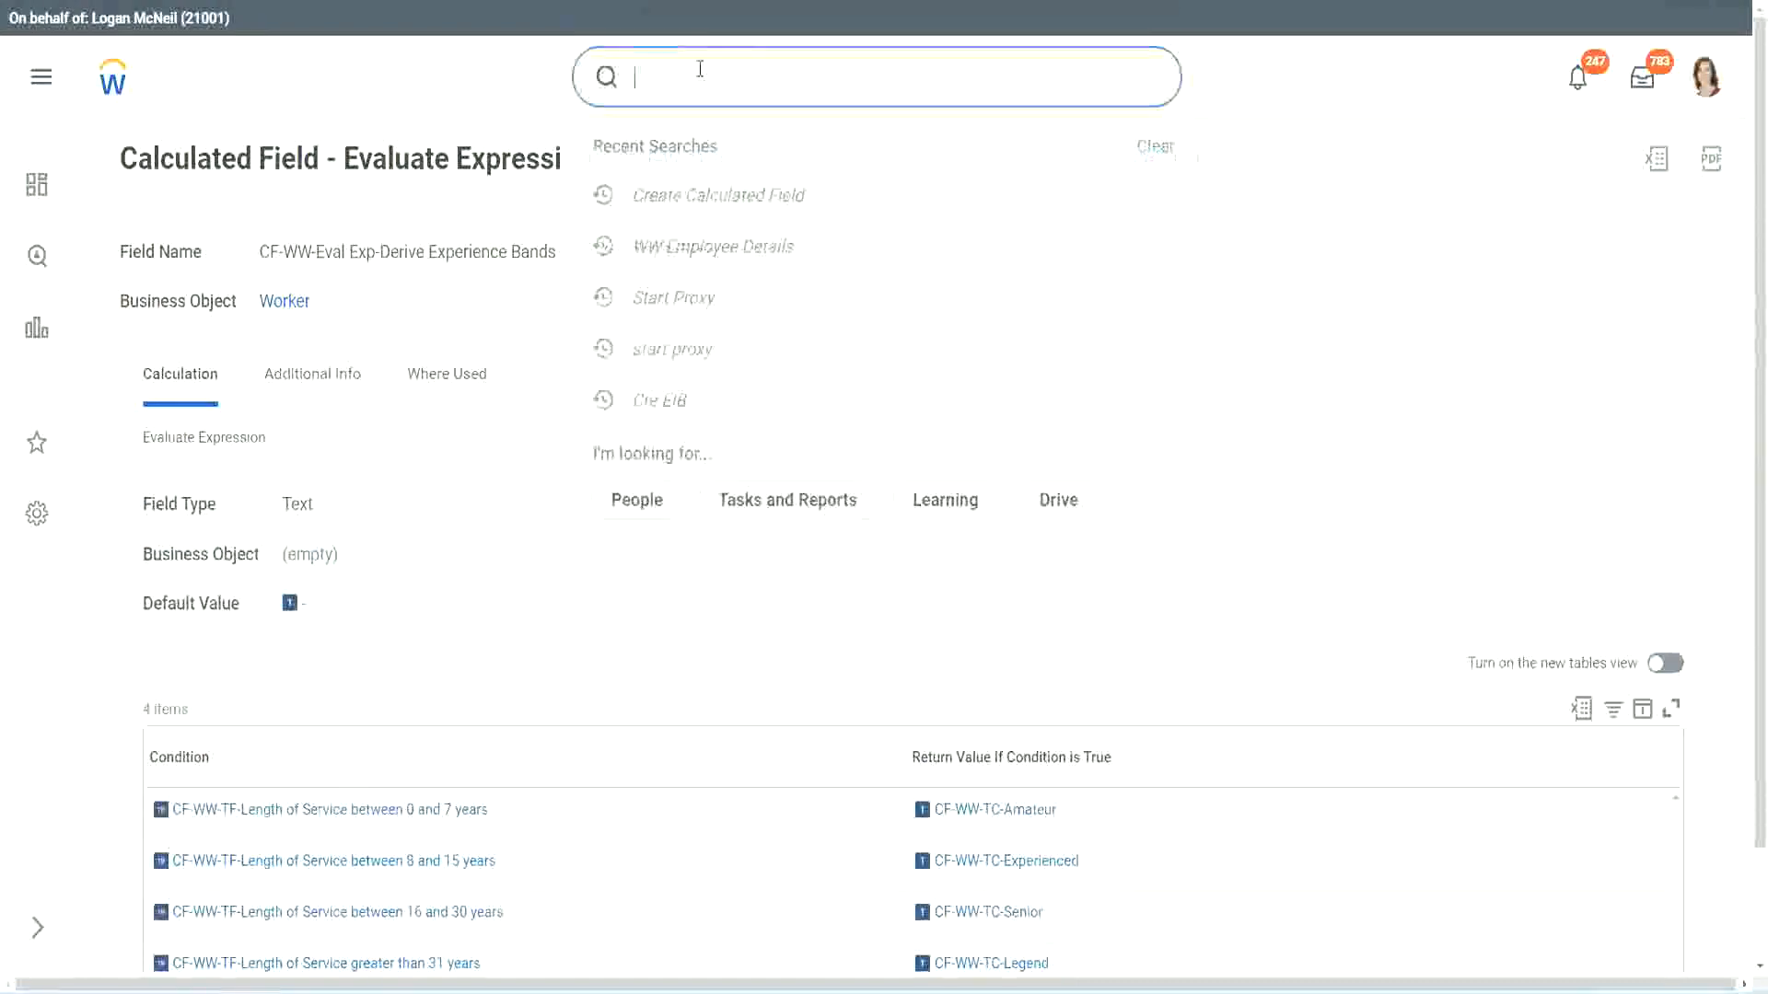
pyautogui.write('create calc')
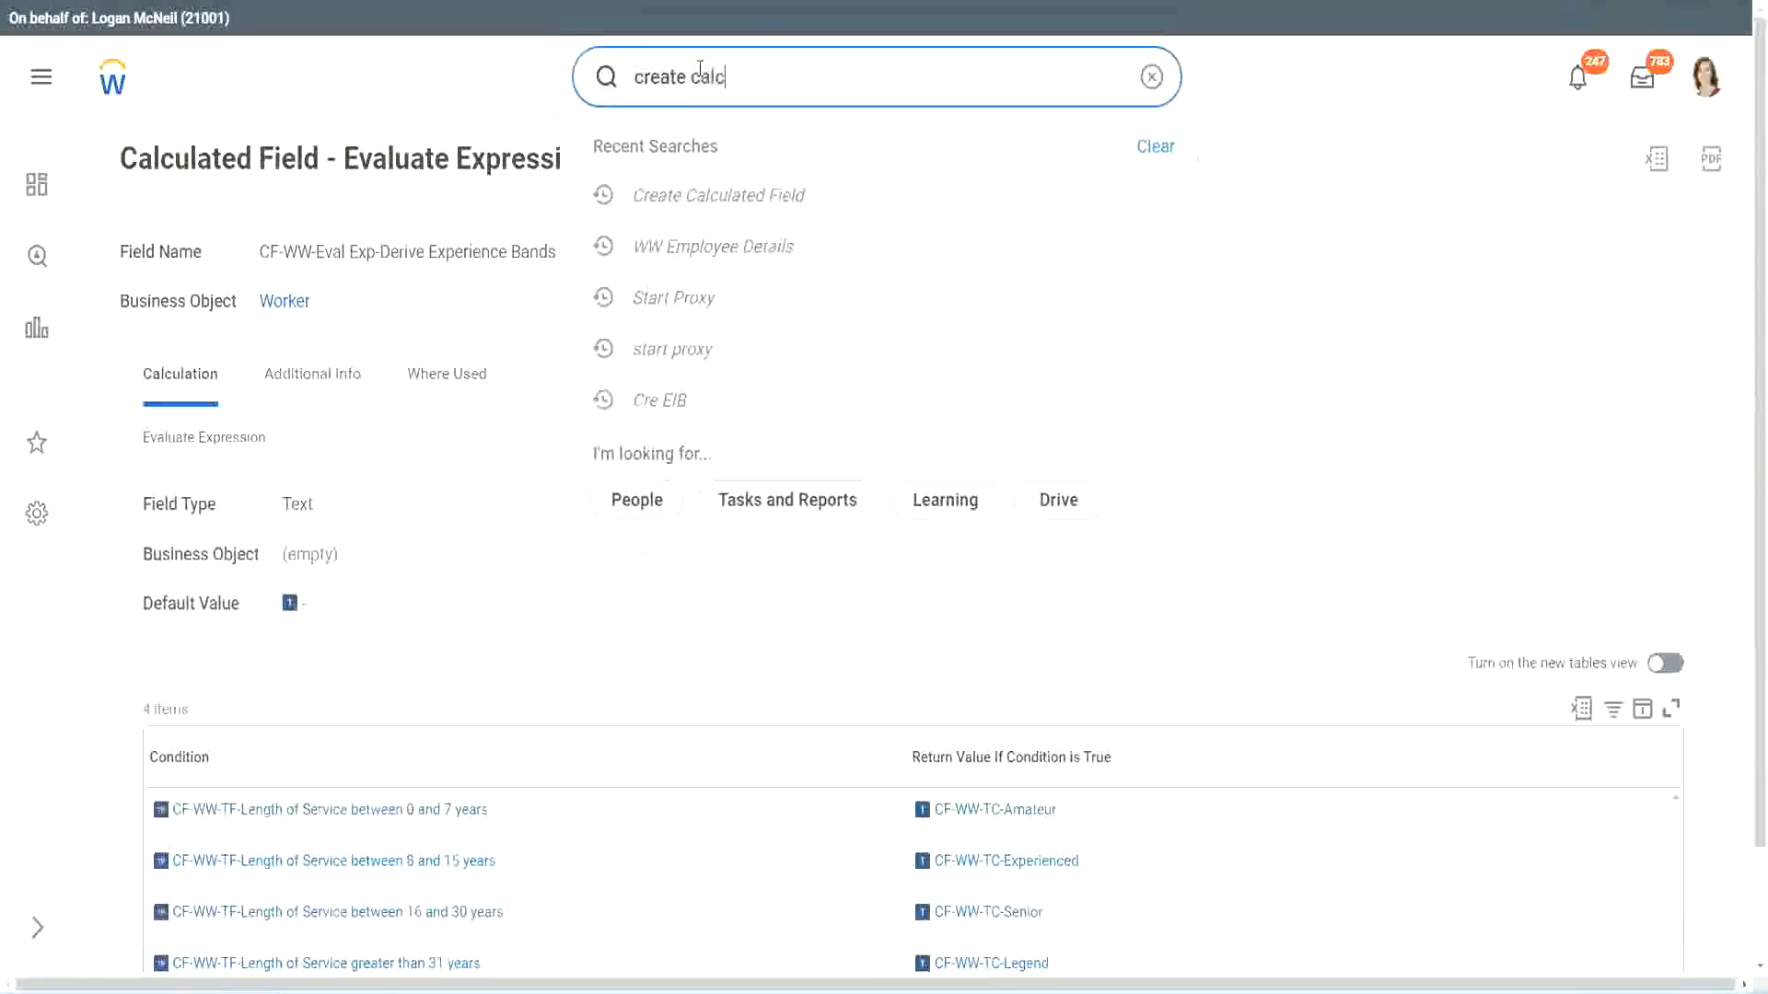
pyautogui.write(' field')
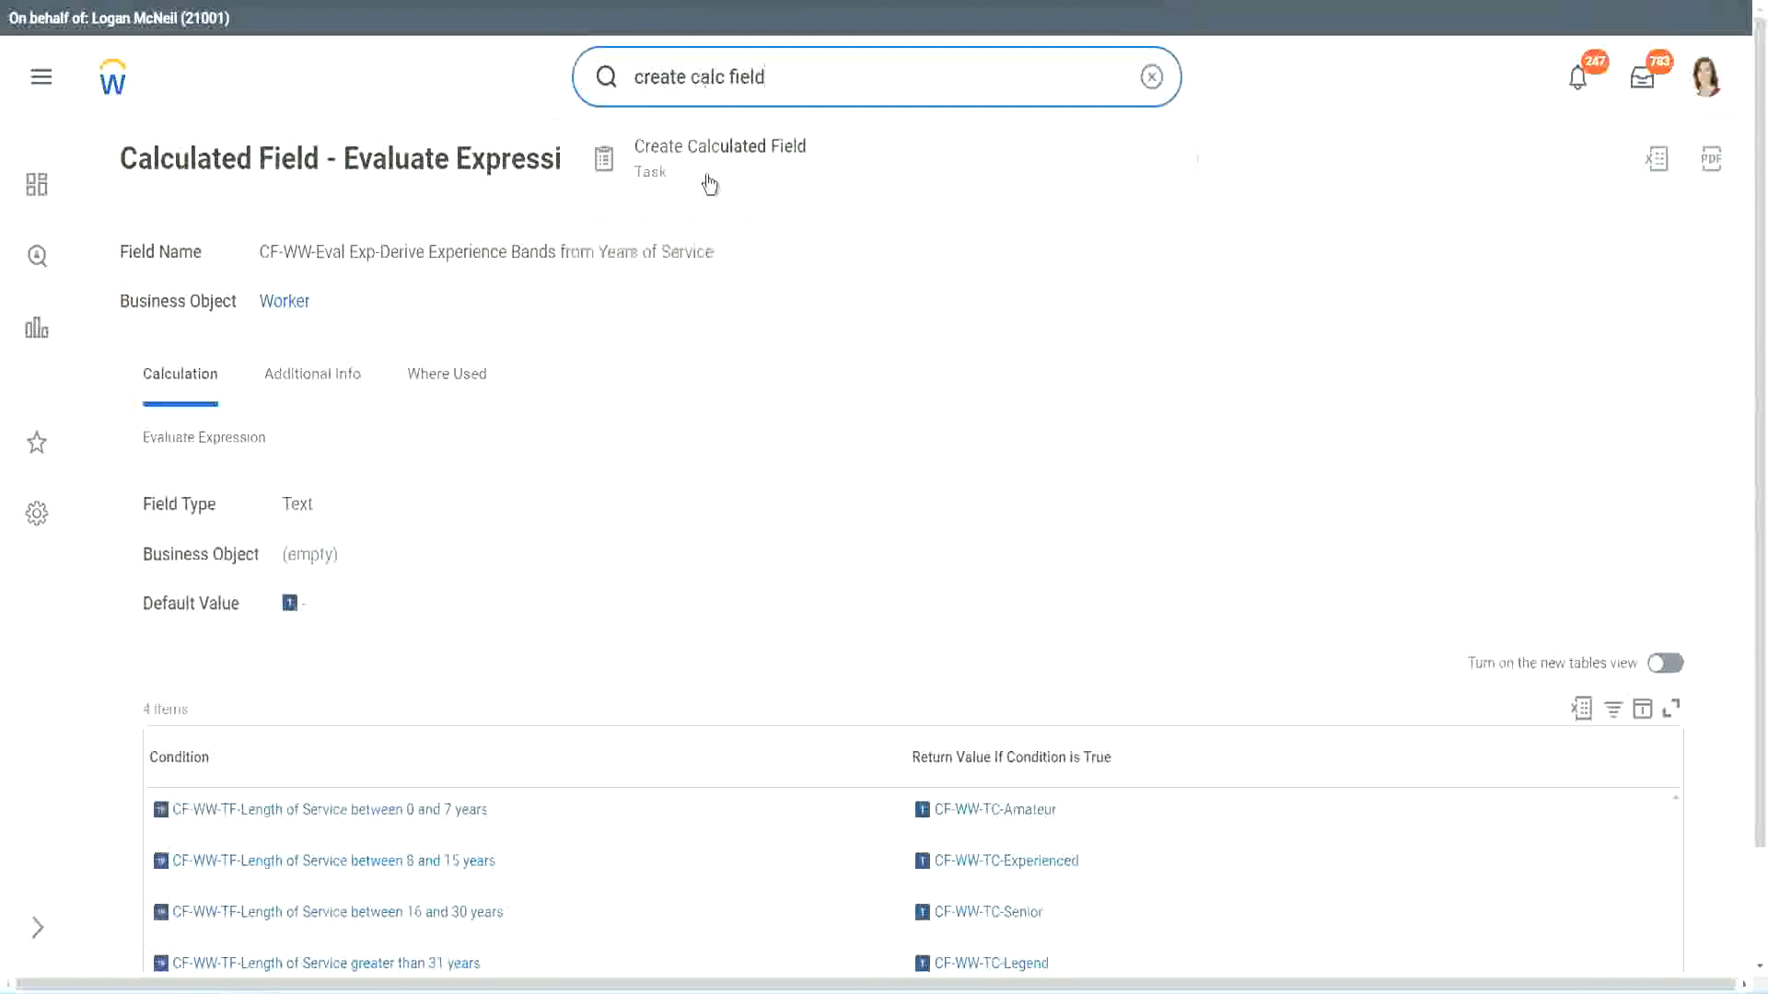
pyautogui.click(731, 170)
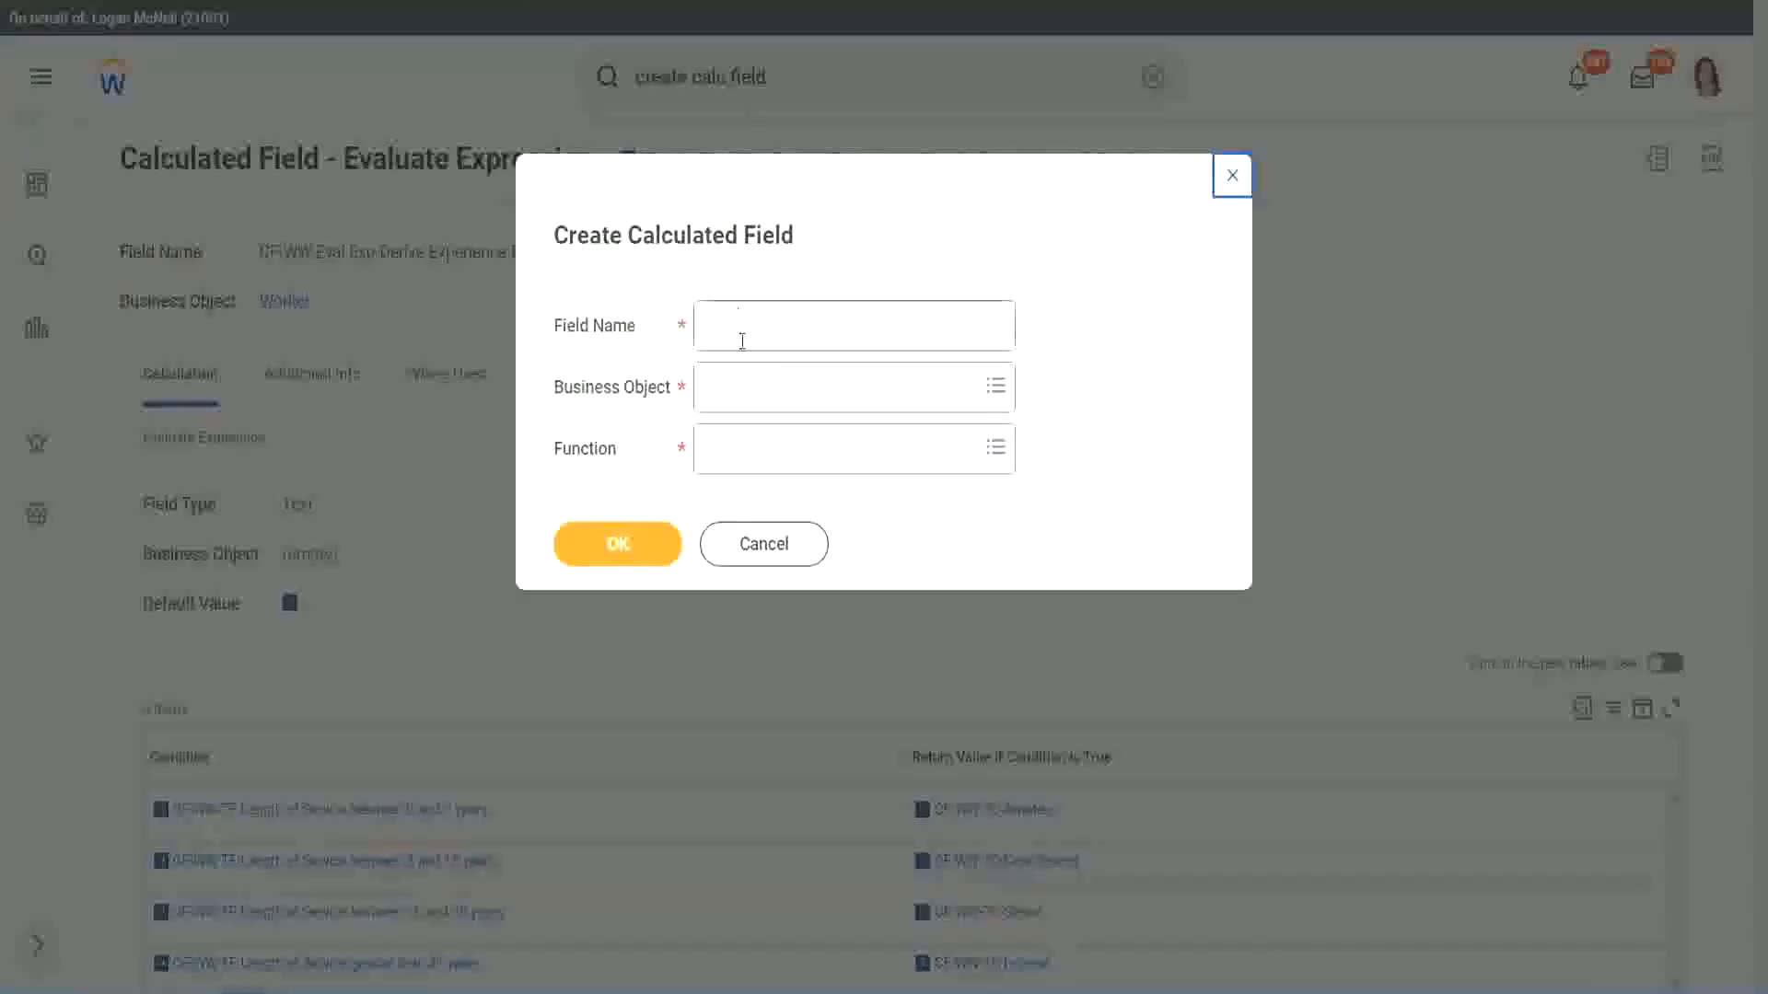
# Name the new field CF-WW-LRB-Identify Experience Bands from years of Service.
pyautogui.click(744, 329)
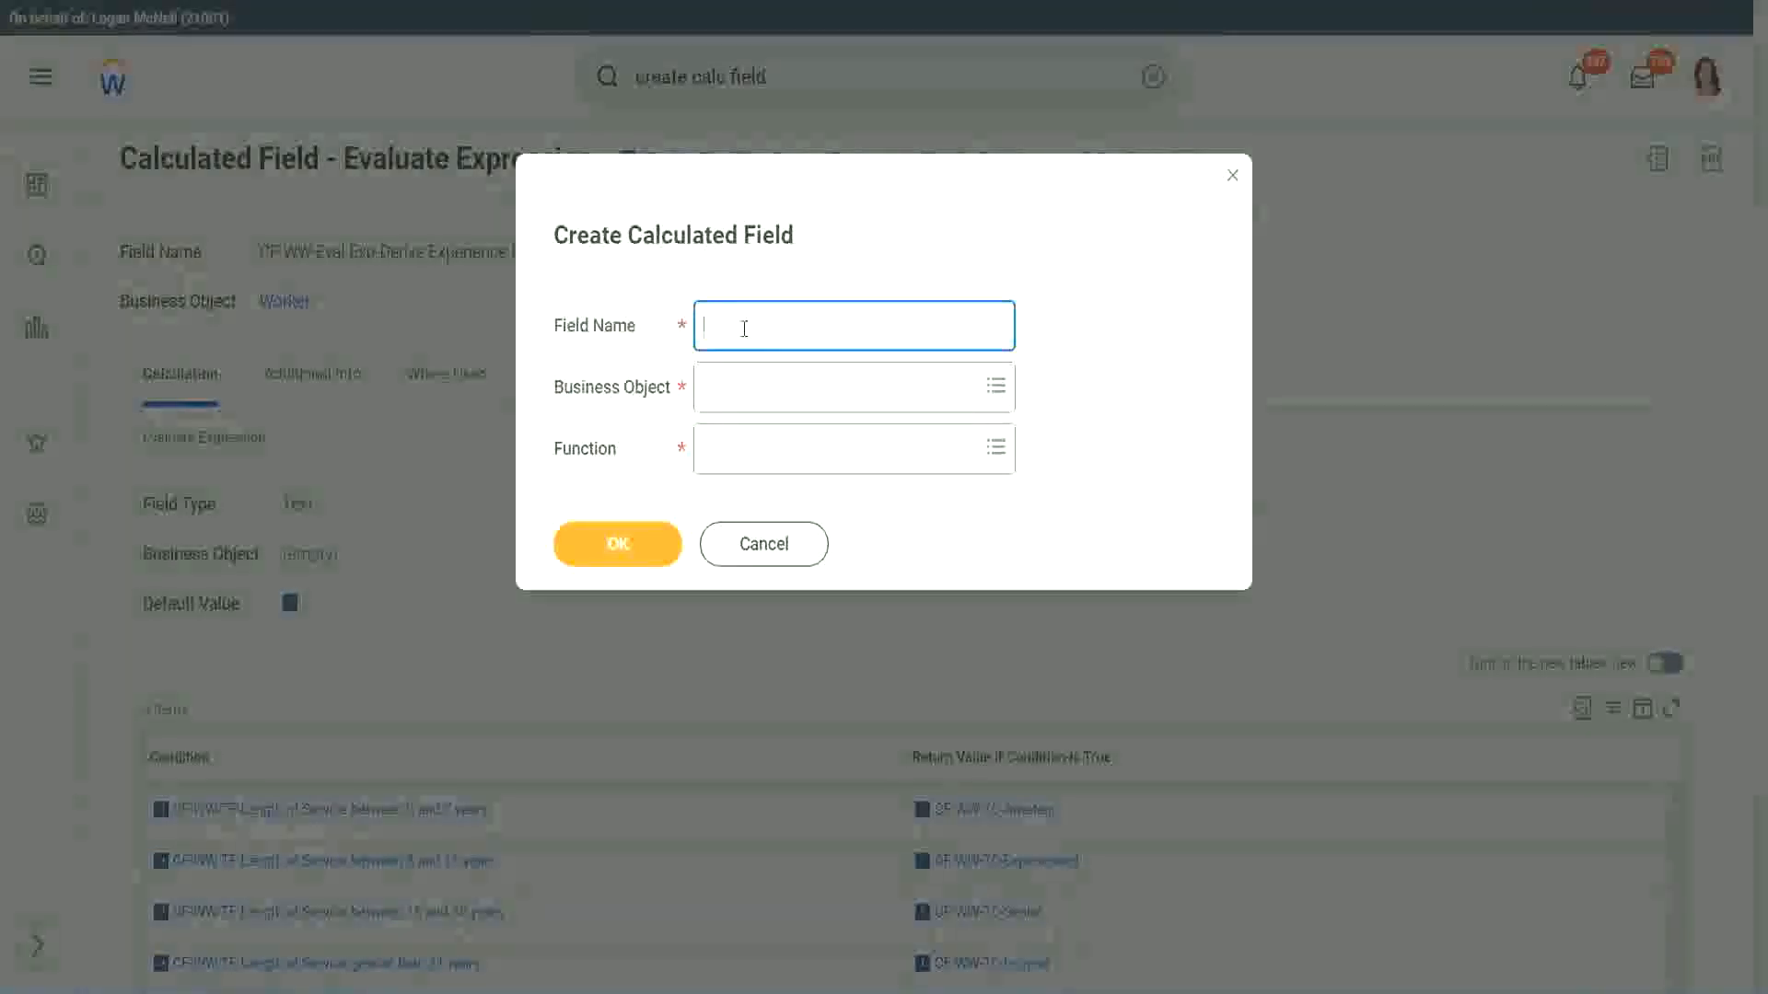
pyautogui.write('CF')
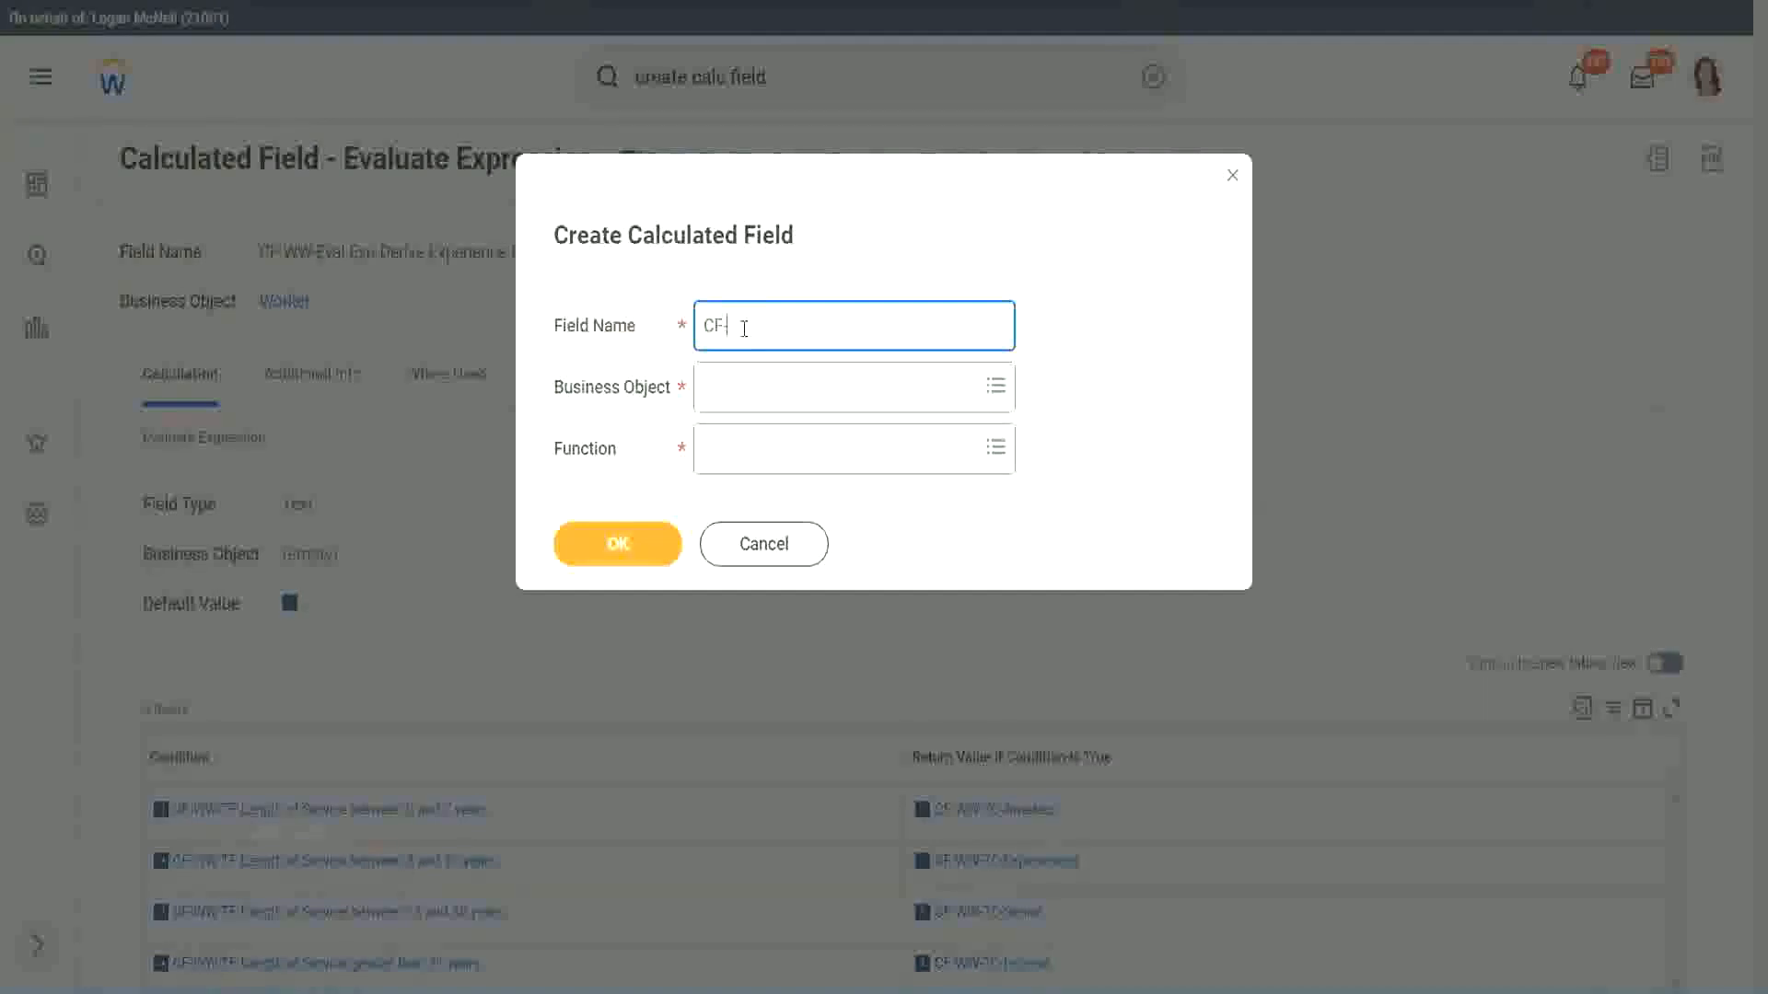
pyautogui.write('-WW-LRB-Identify Exe')
pyautogui.press('BackSpace')
pyautogui.write('perience')
pyautogui.press('BackSpace')
pyautogui.press('BackSpace')
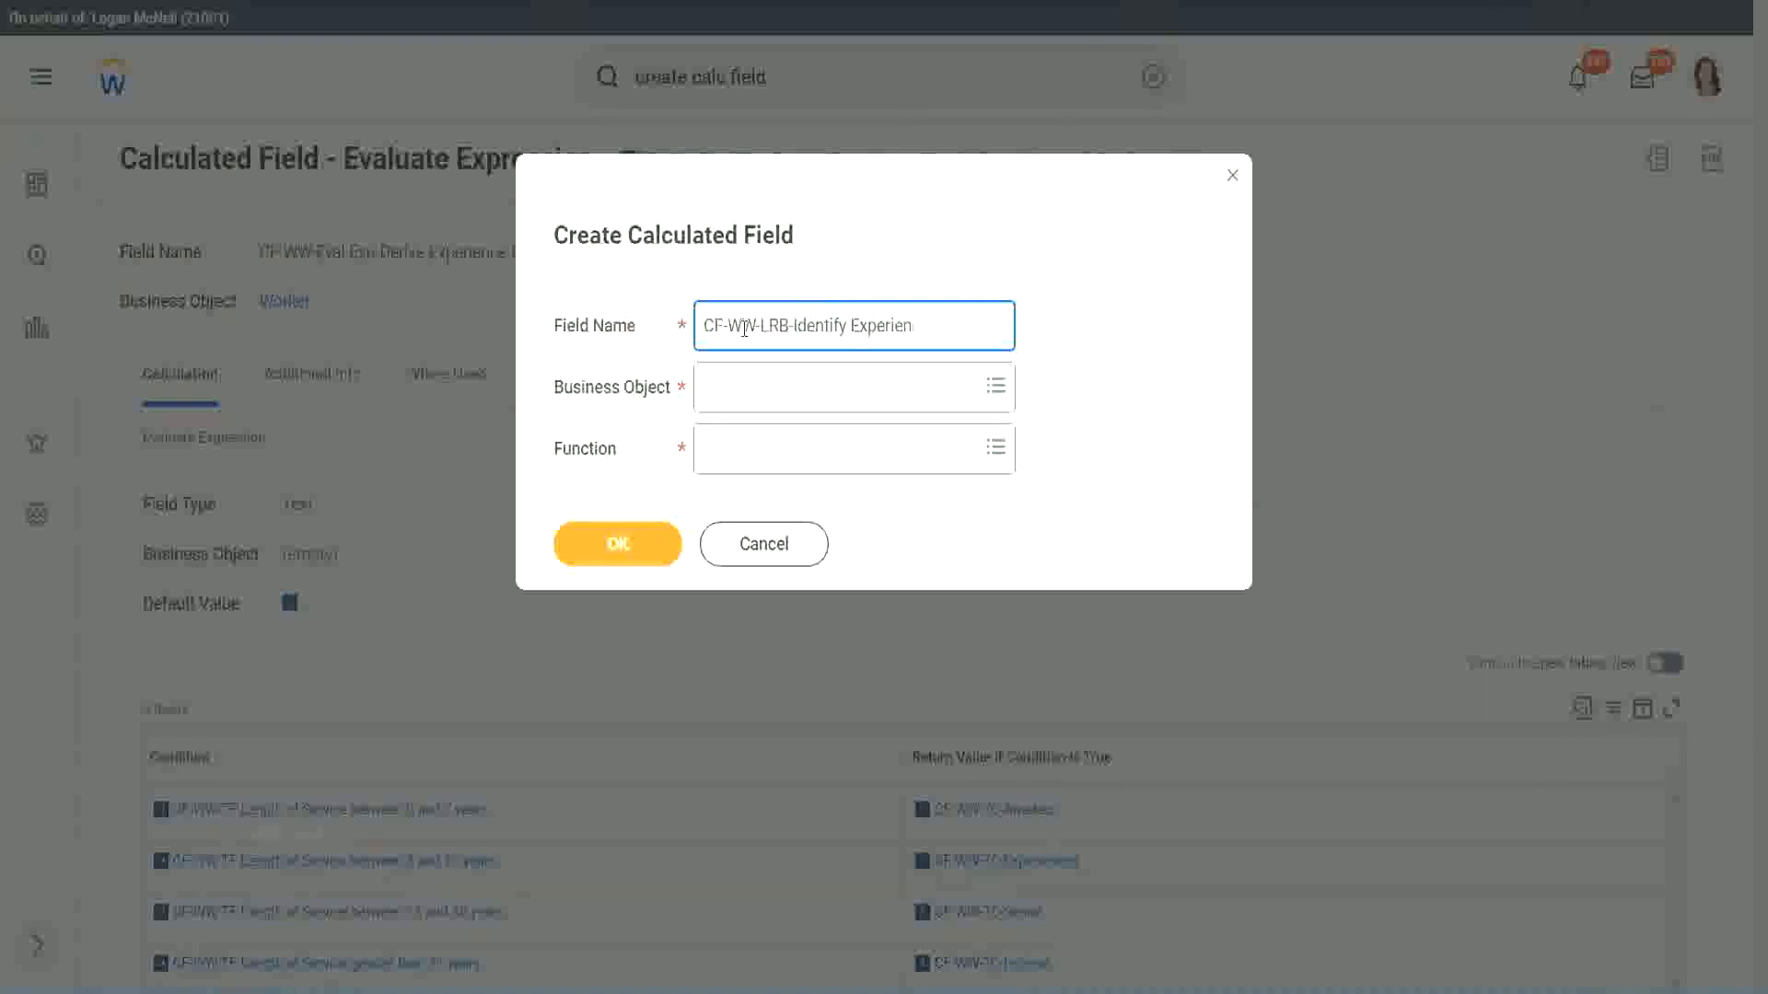
pyautogui.write('ce Bands from years of Service')
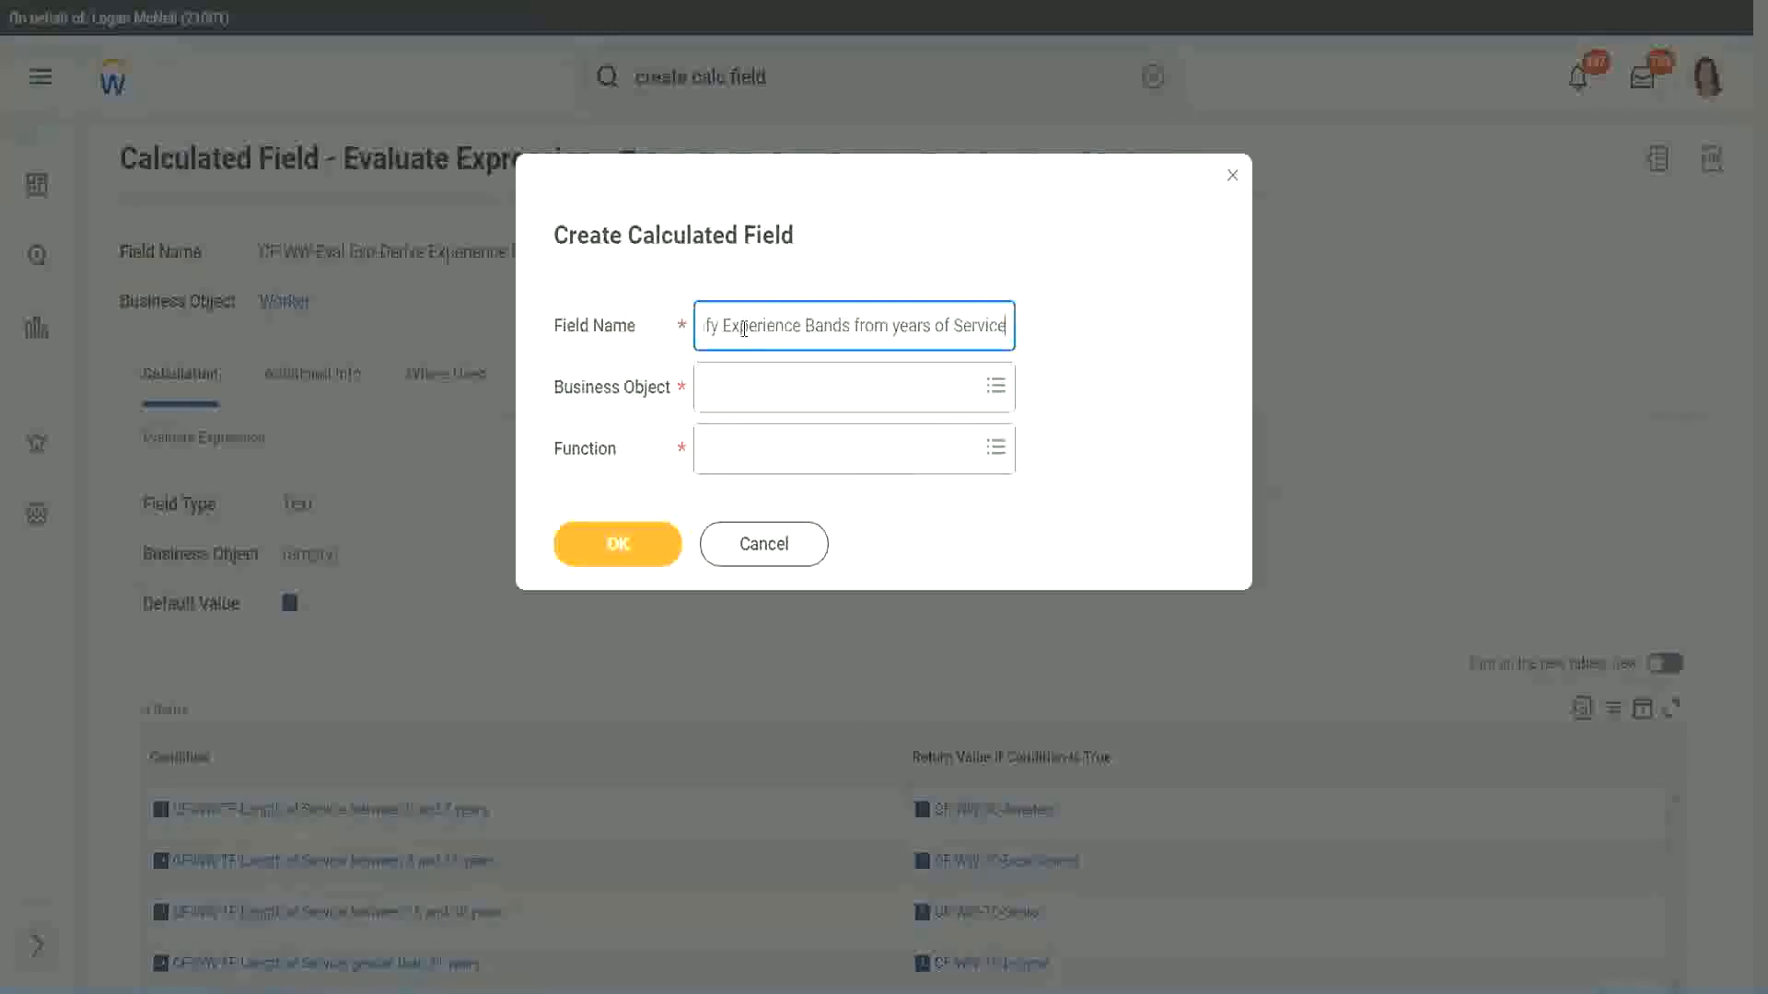
# Set the business object to Worker.
pyautogui.press('Tab')
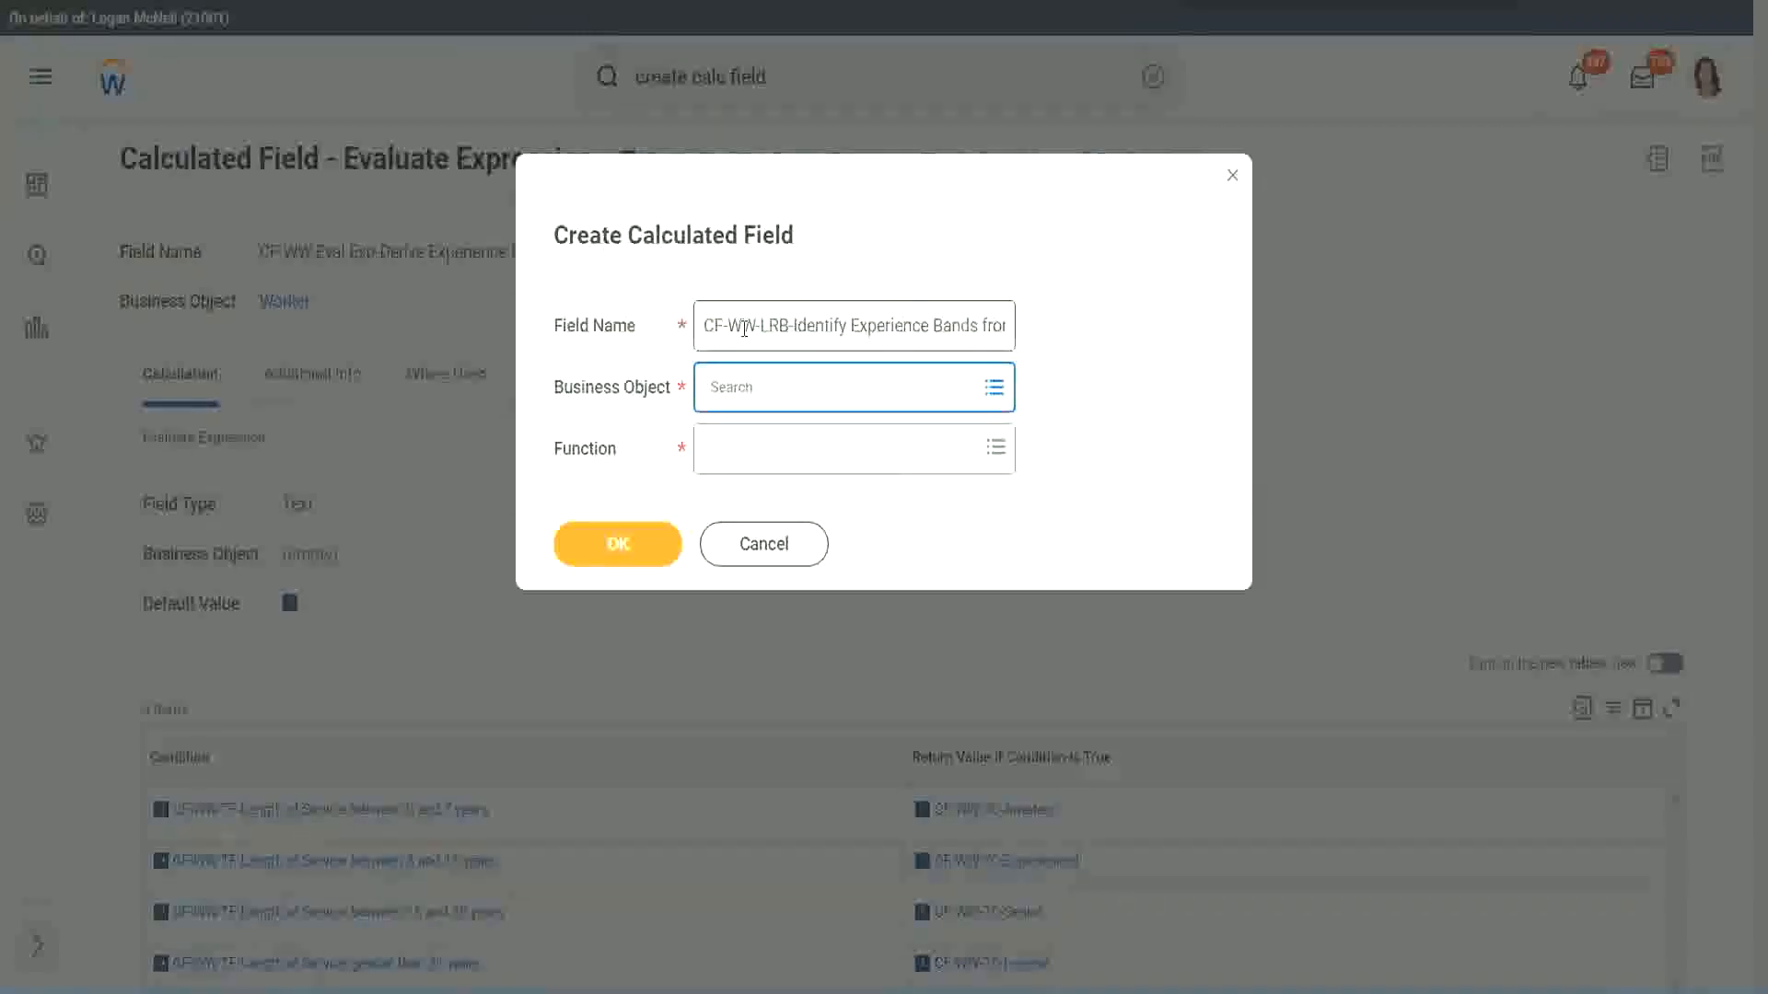
pyautogui.write('worker')
pyautogui.press('Return')
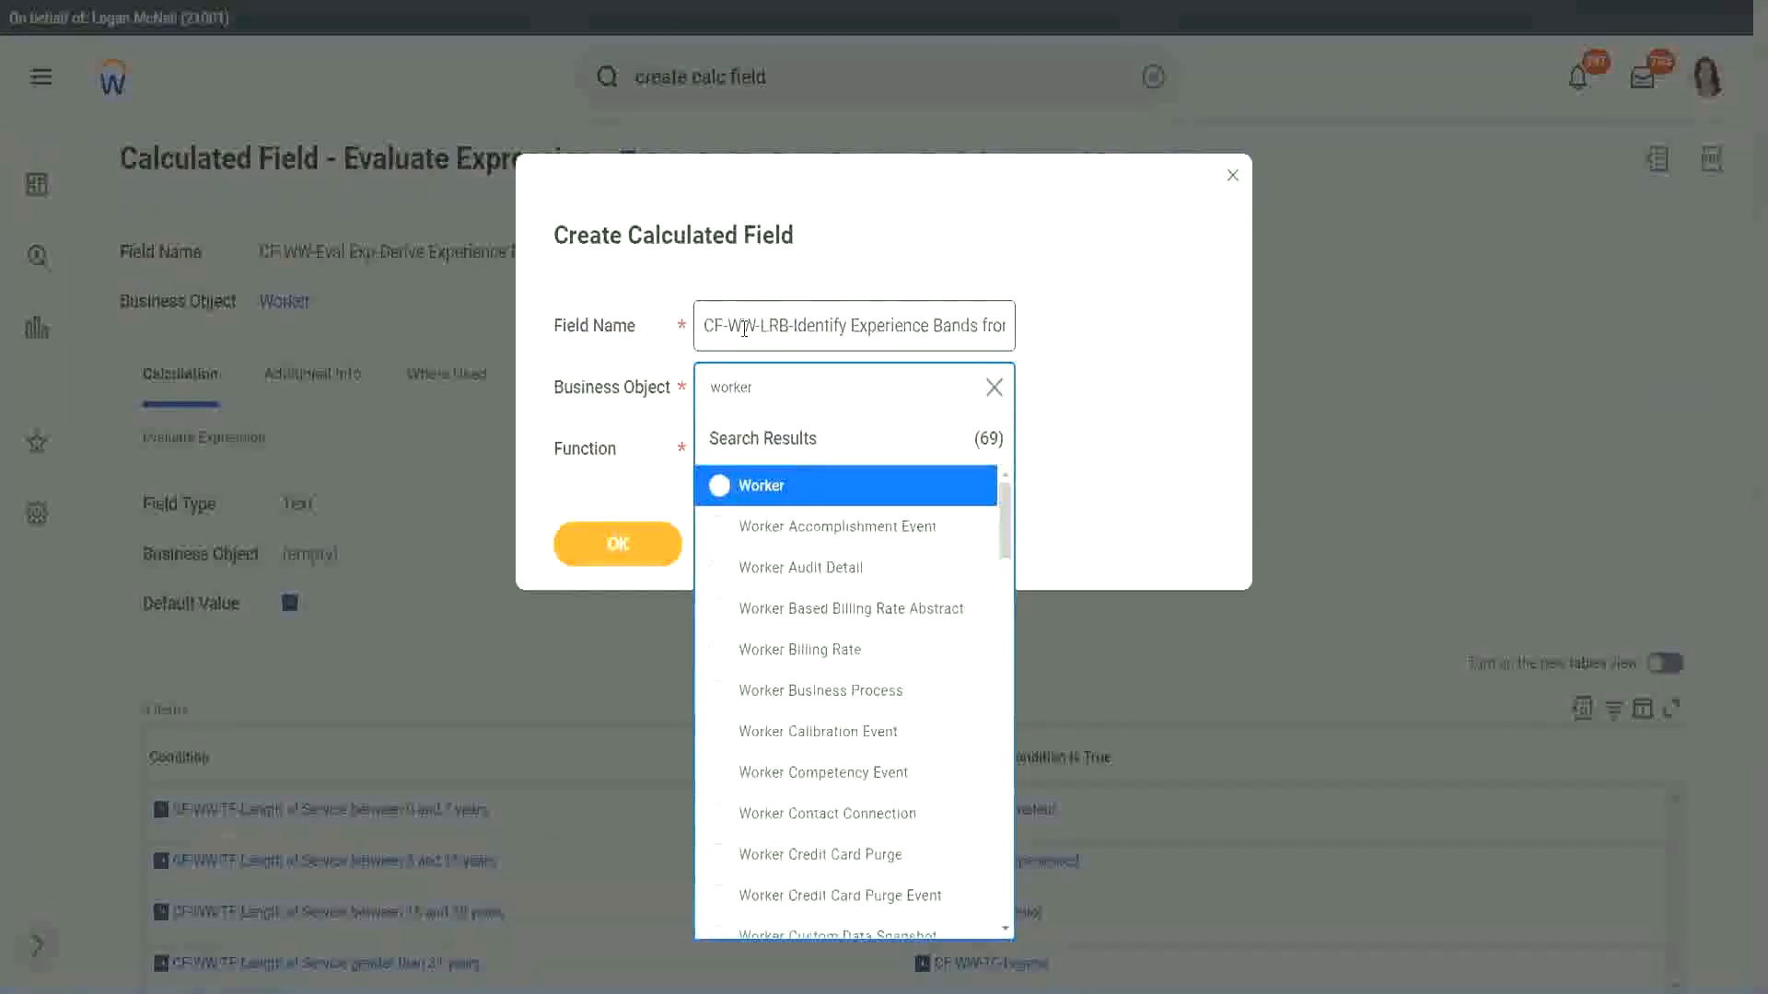
pyautogui.press('Return')
# Choose the Lookup Range Band function and confirm creating the calculated field.
pyautogui.press('Tab')
pyautogui.write('l')
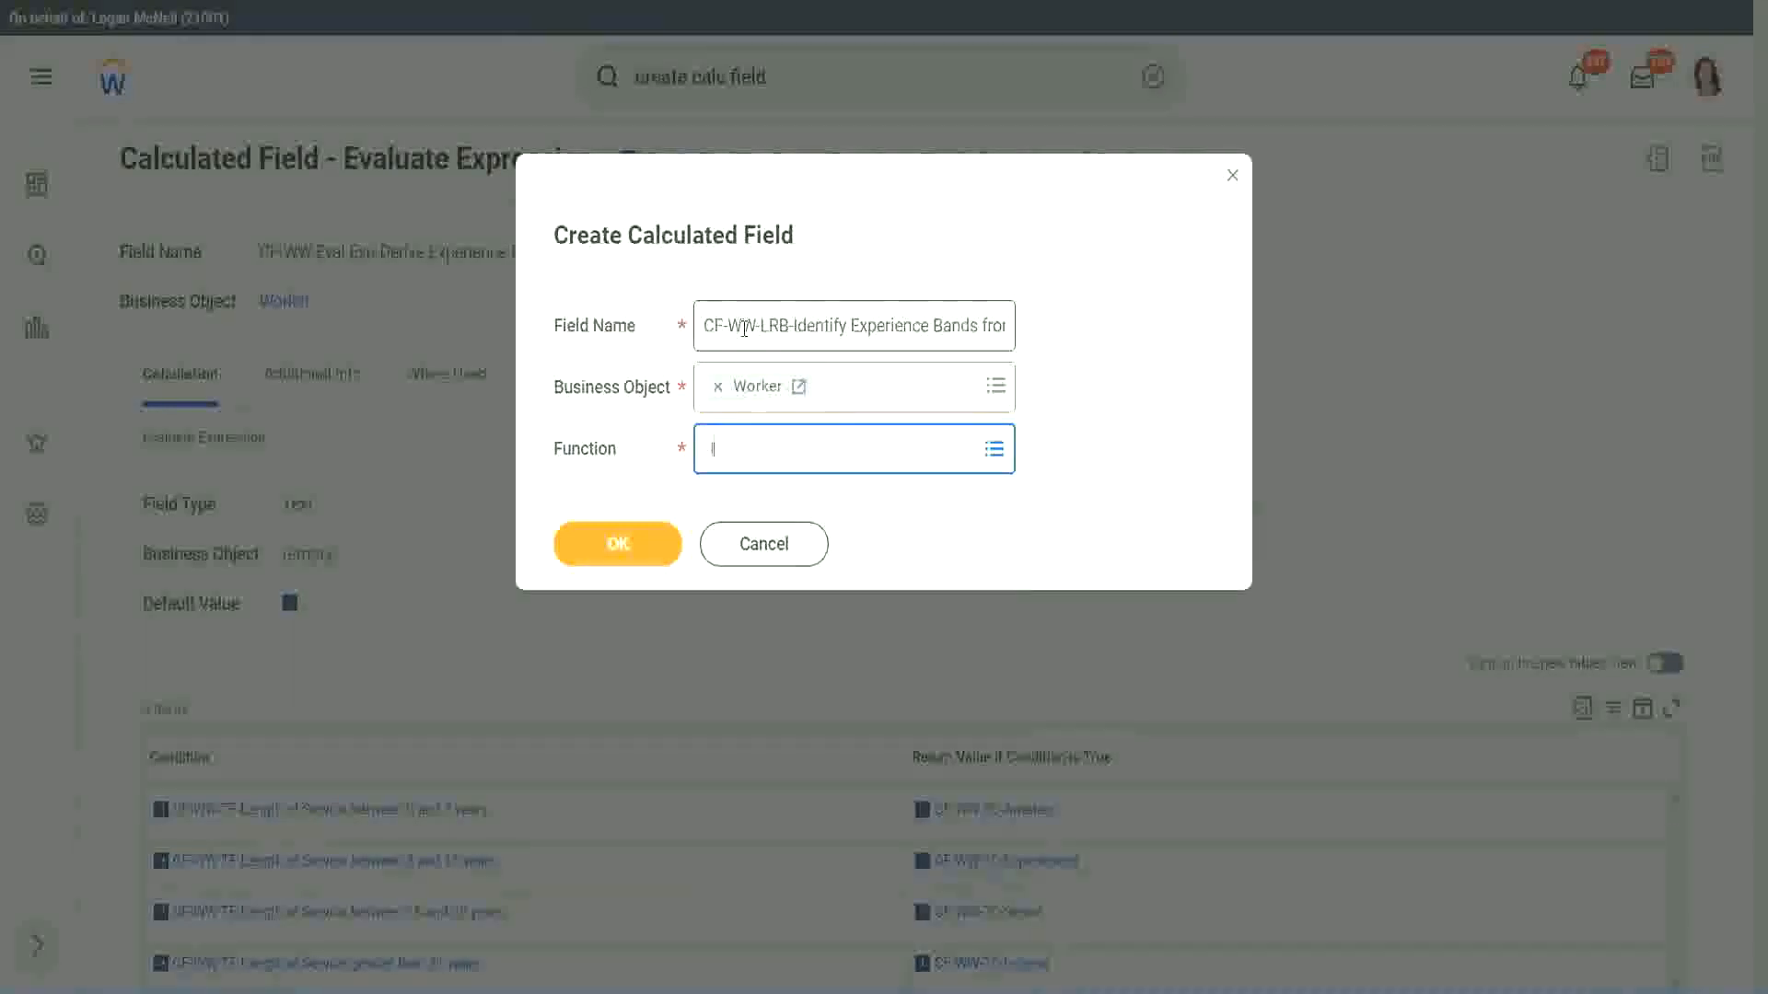
pyautogui.write('rb')
pyautogui.press('Return')
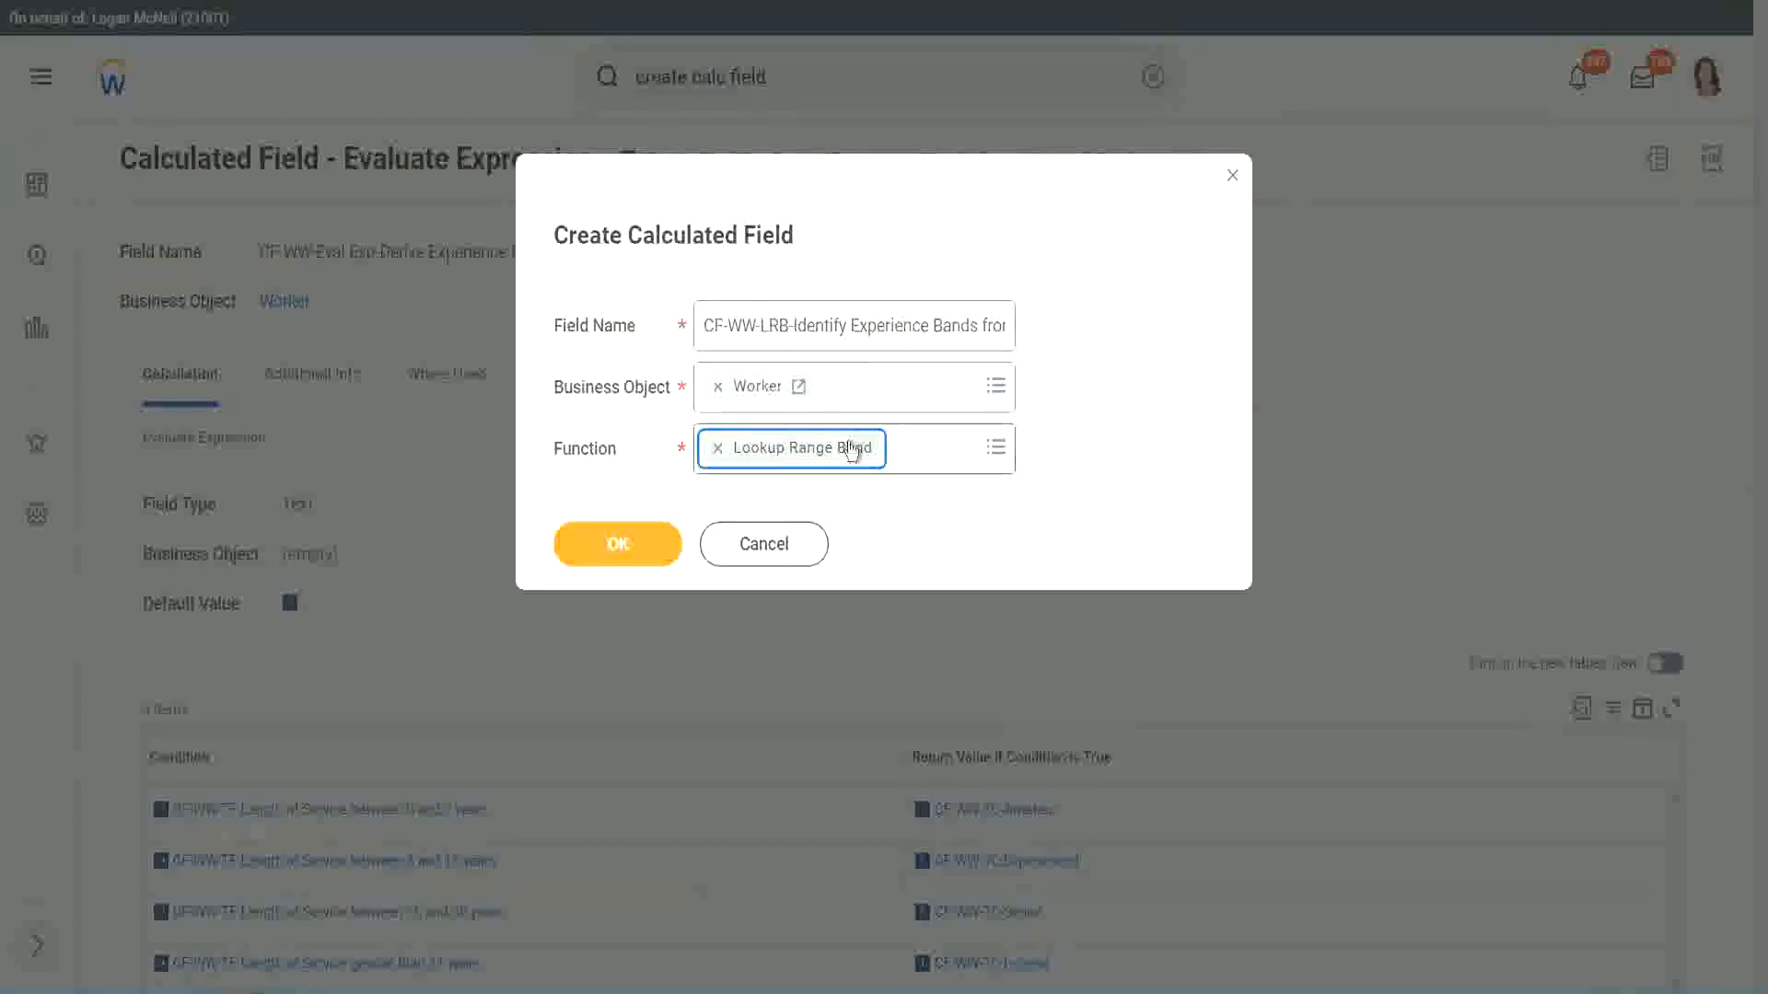
pyautogui.click(629, 546)
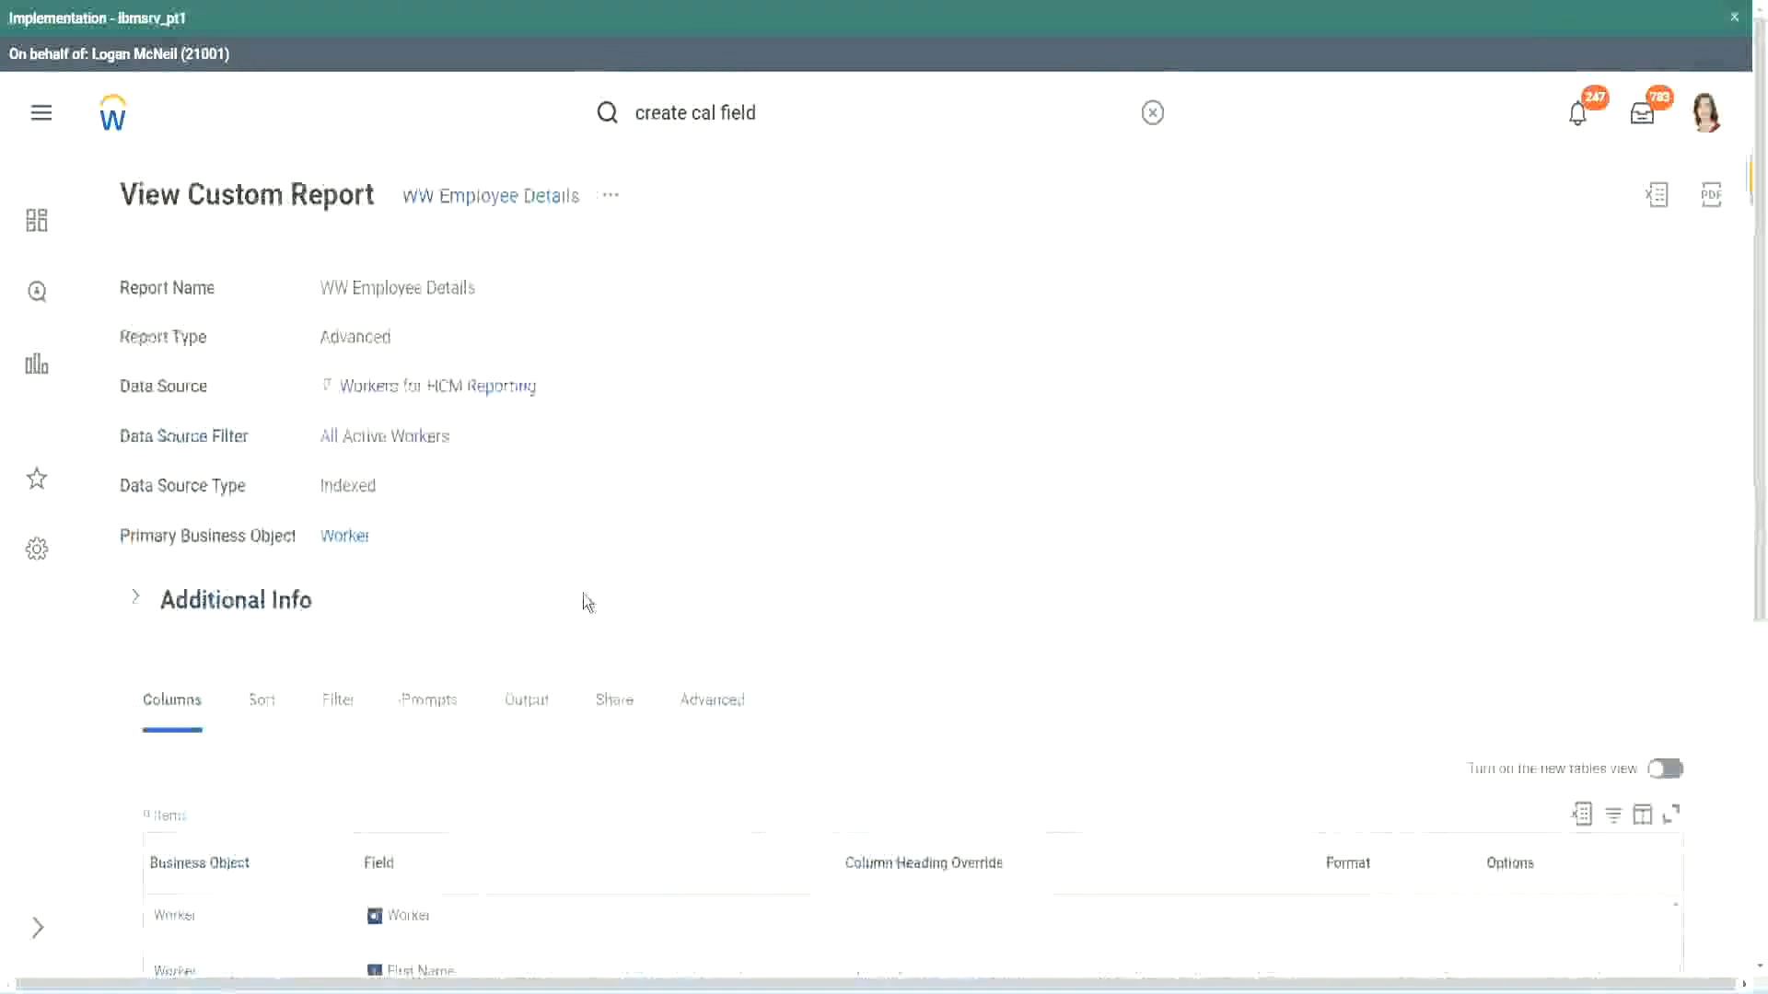
# In the WW Employee Details report columns, copy the name of the CF-WW-Convert Text To Number-Number of Years from Length of Service field.
pyautogui.scroll(-5, 589, 599)
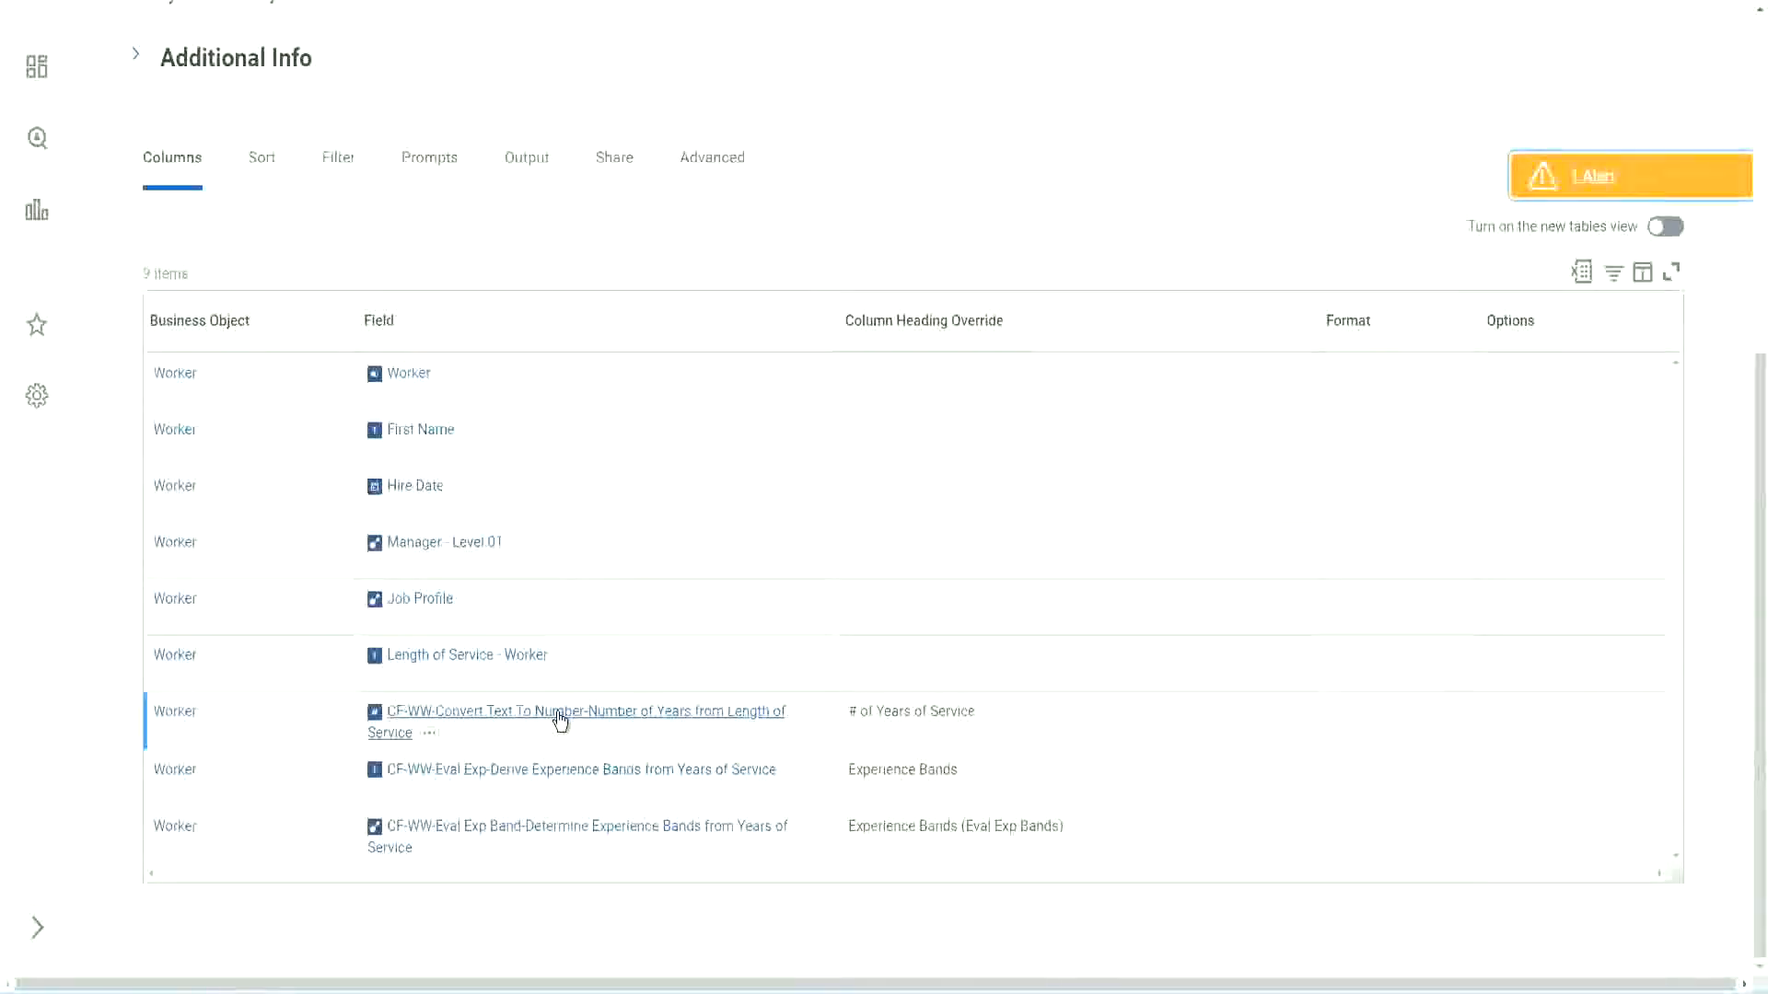
pyautogui.rightClick(558, 722)
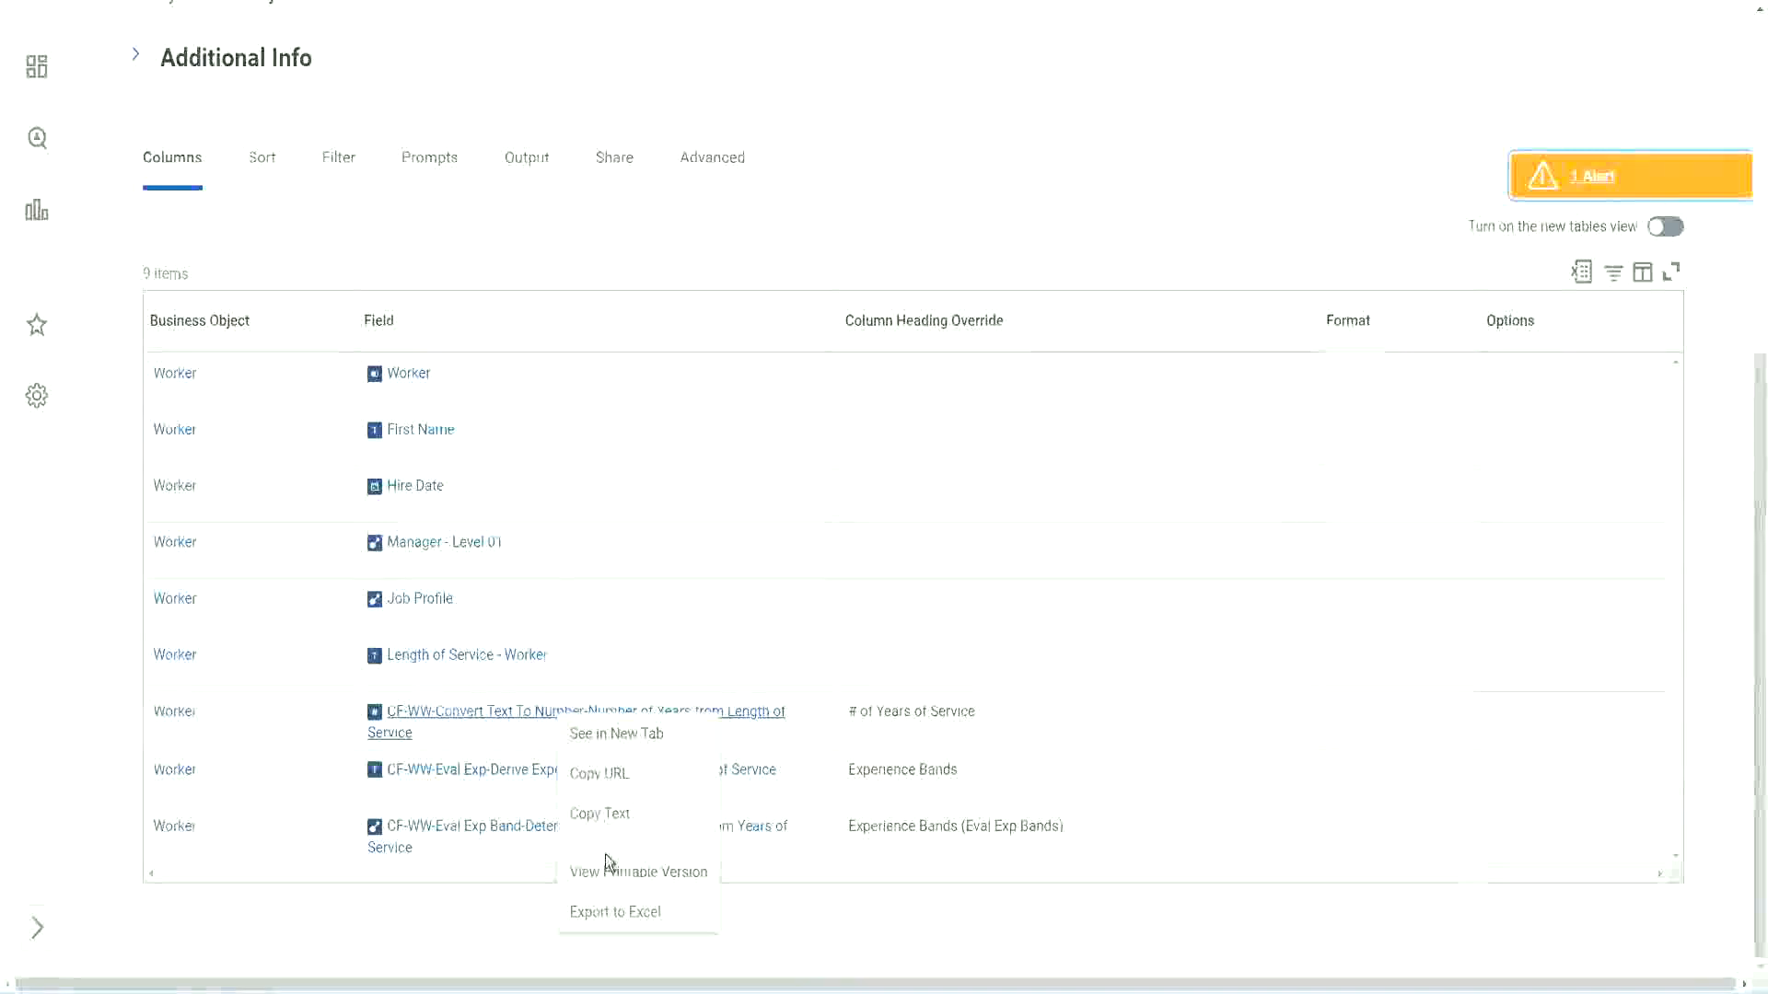
pyautogui.click(599, 813)
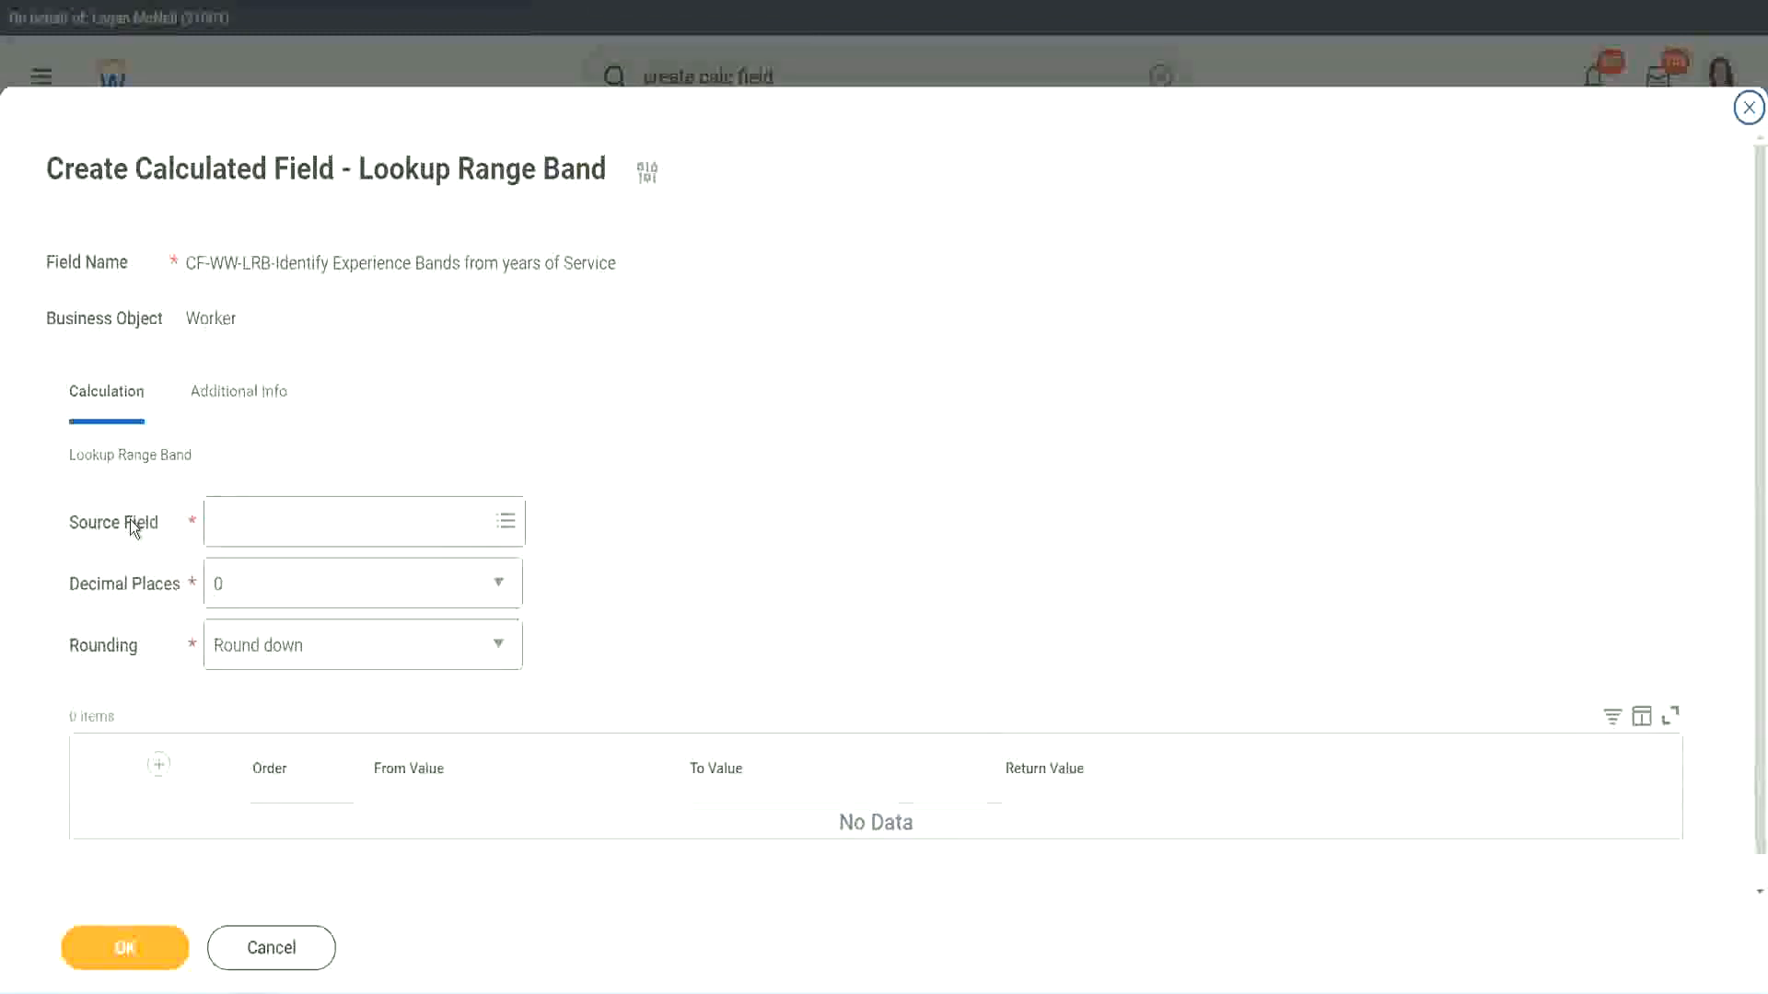
# Set the source field to CF-WW-Convert Text To Number-Number of Years from Length of Service, keeping 0 decimal places.
pyautogui.click(274, 518)
pyautogui.press('Return')
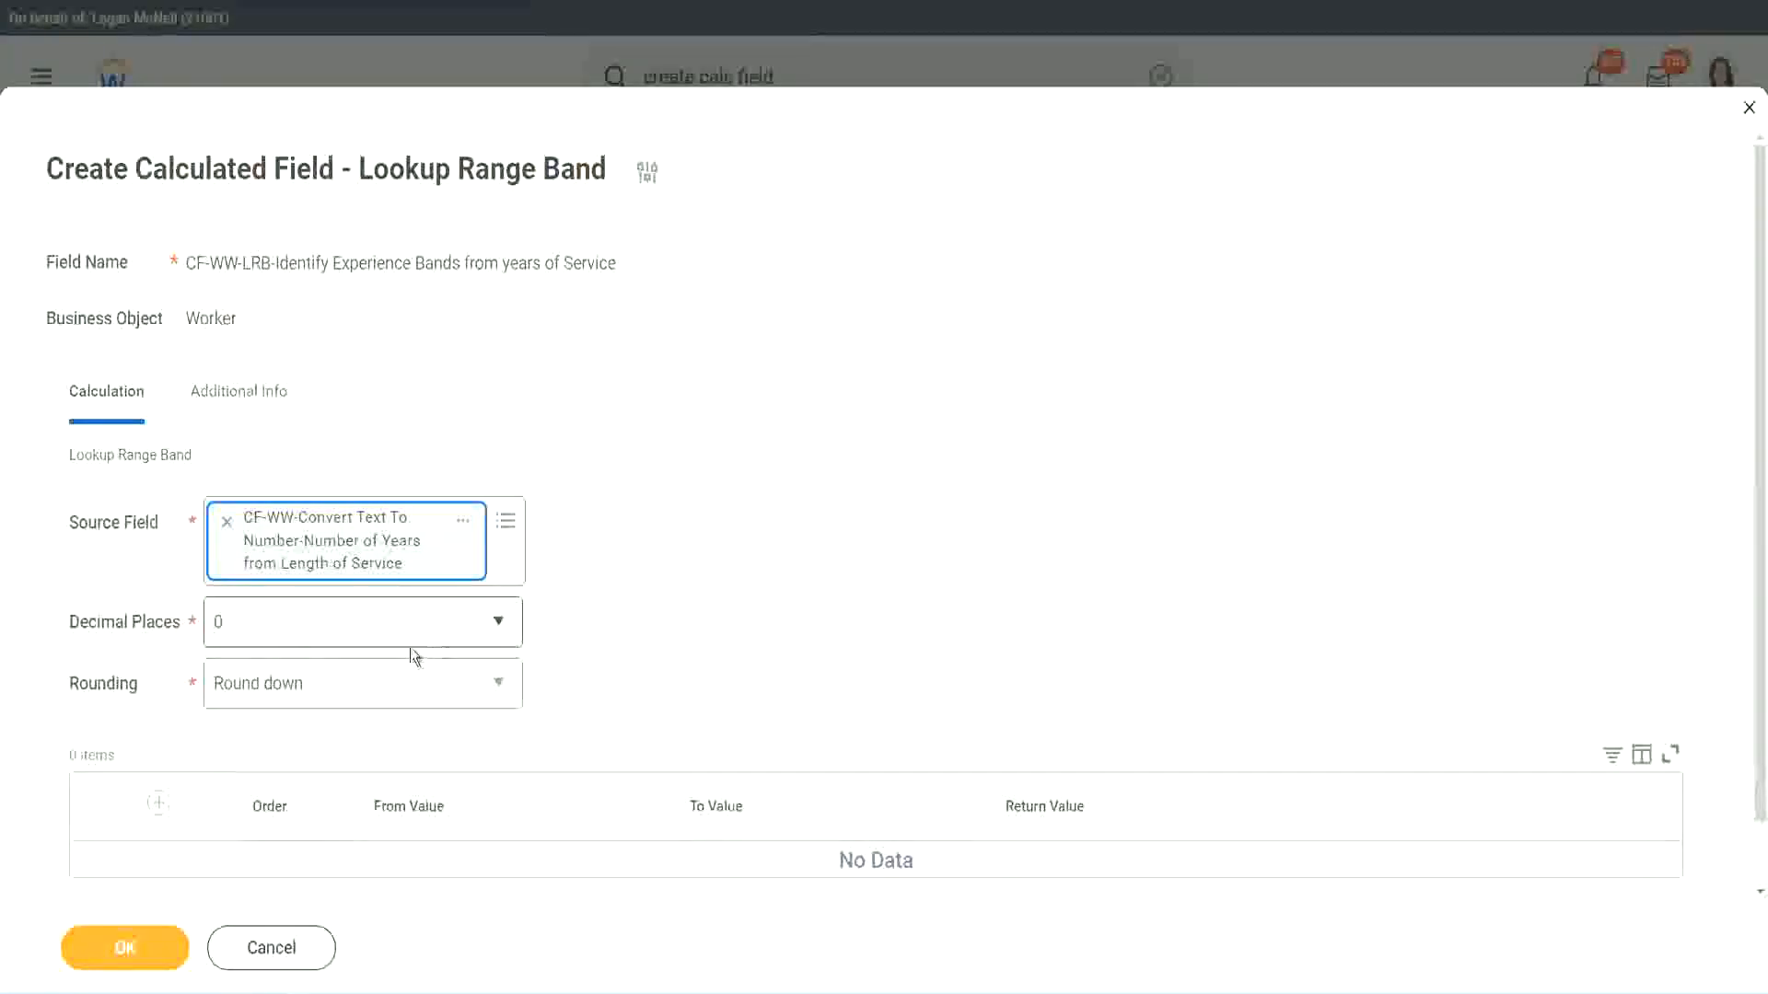
pyautogui.click(346, 632)
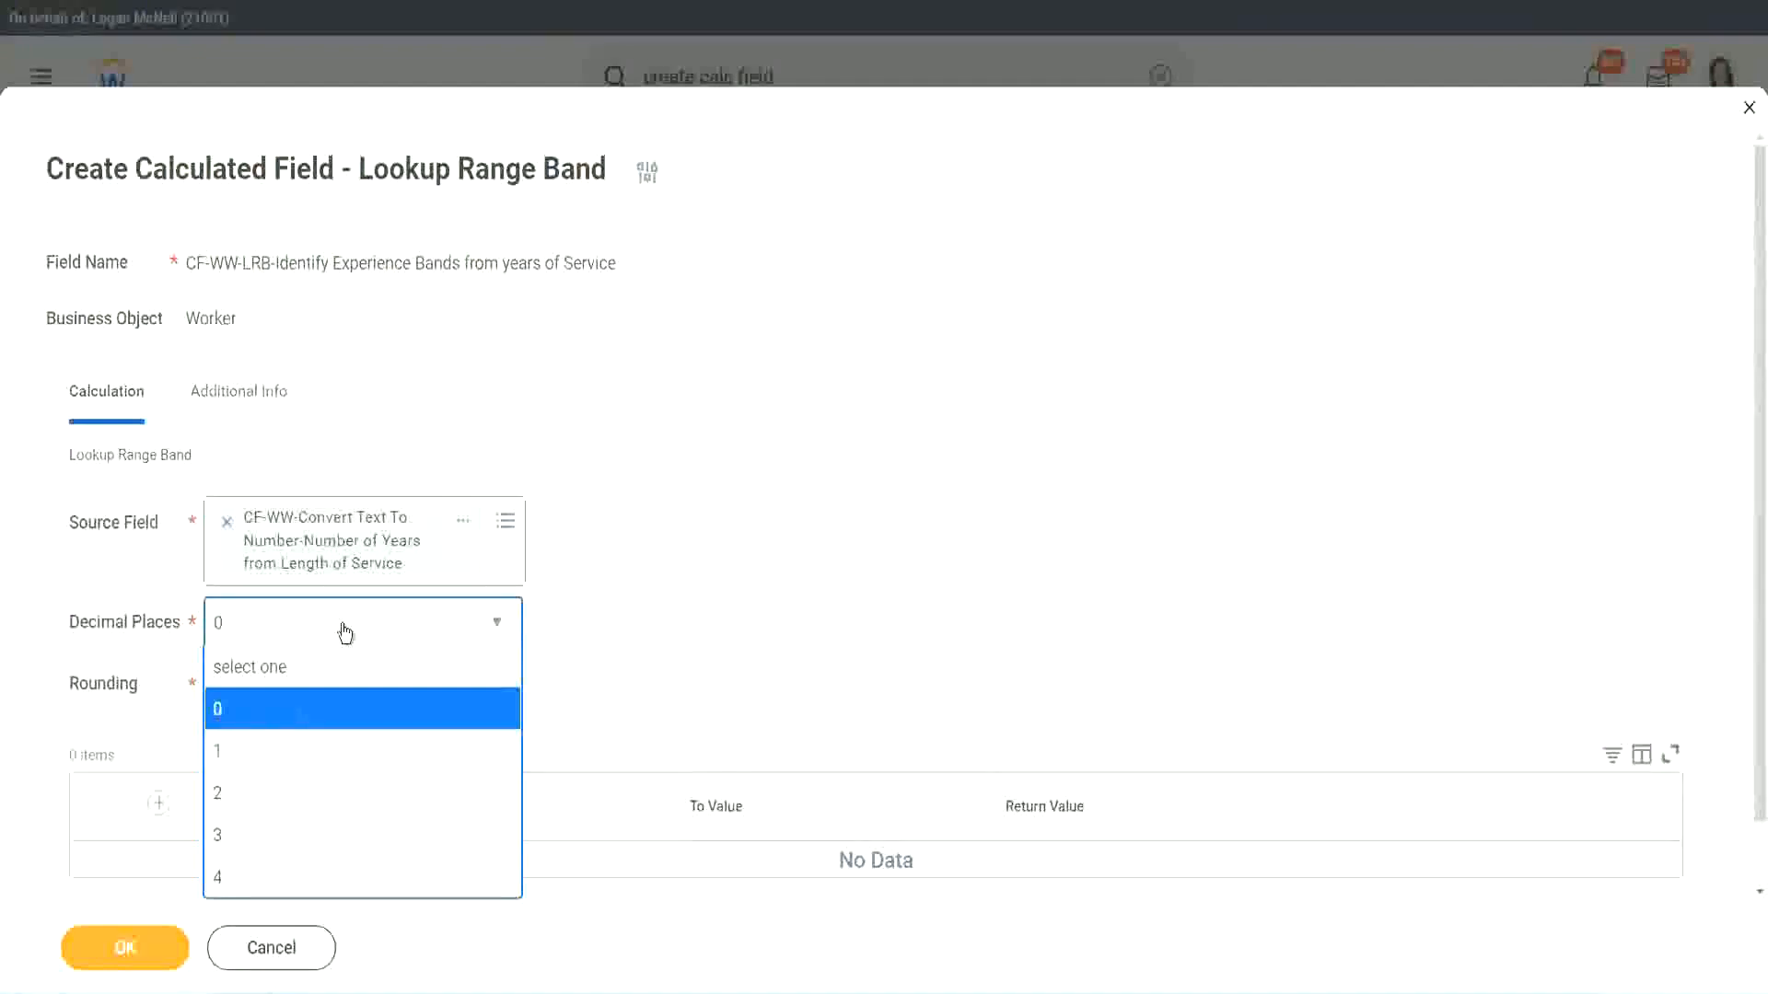
pyautogui.click(689, 606)
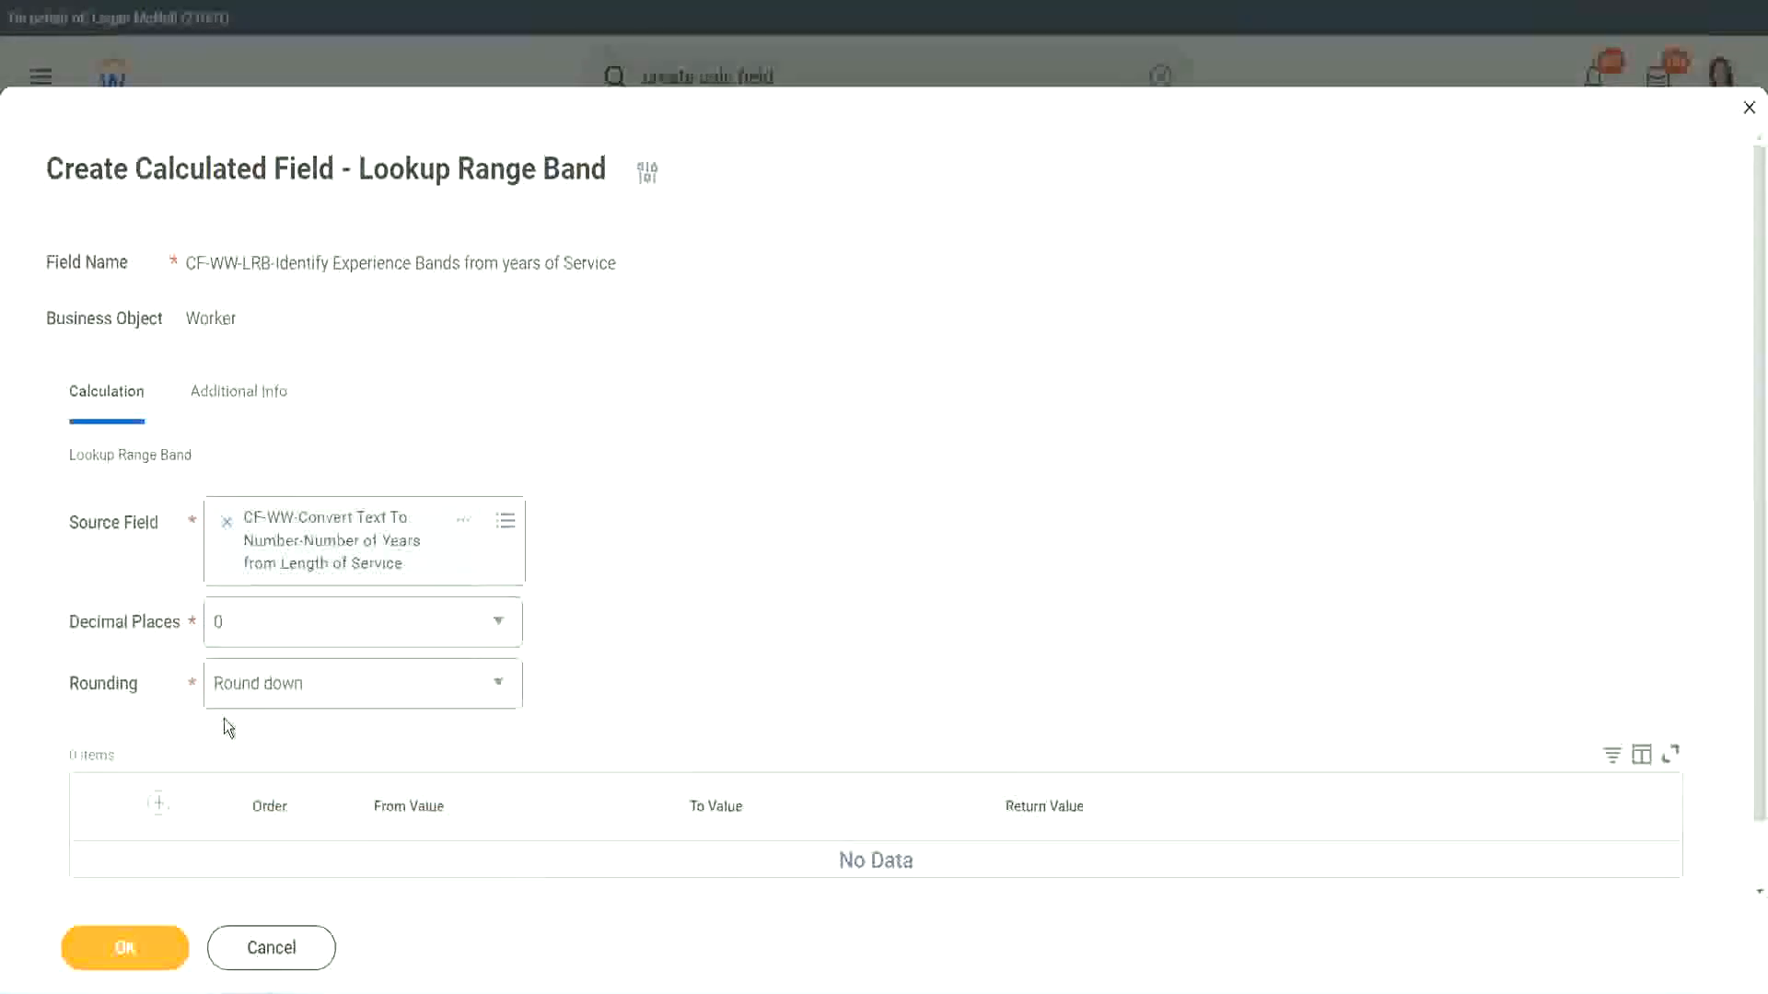
# Set the rounding method to Round.
pyautogui.click(284, 691)
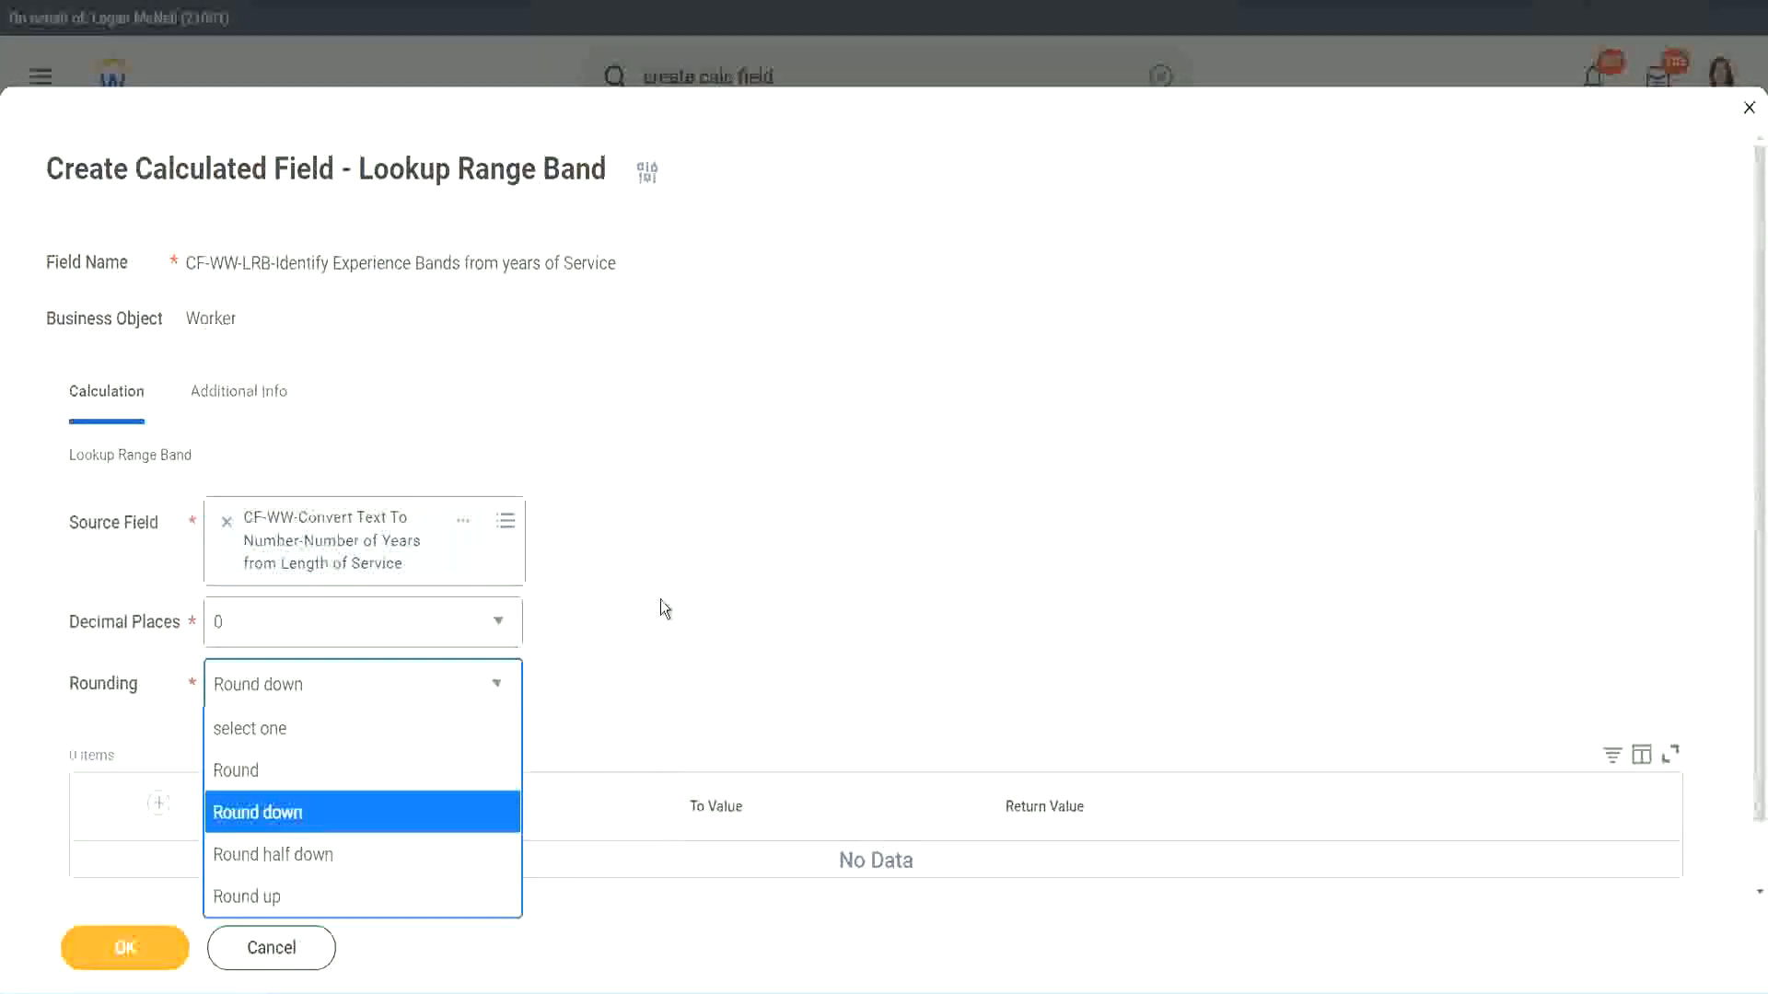
pyautogui.click(621, 678)
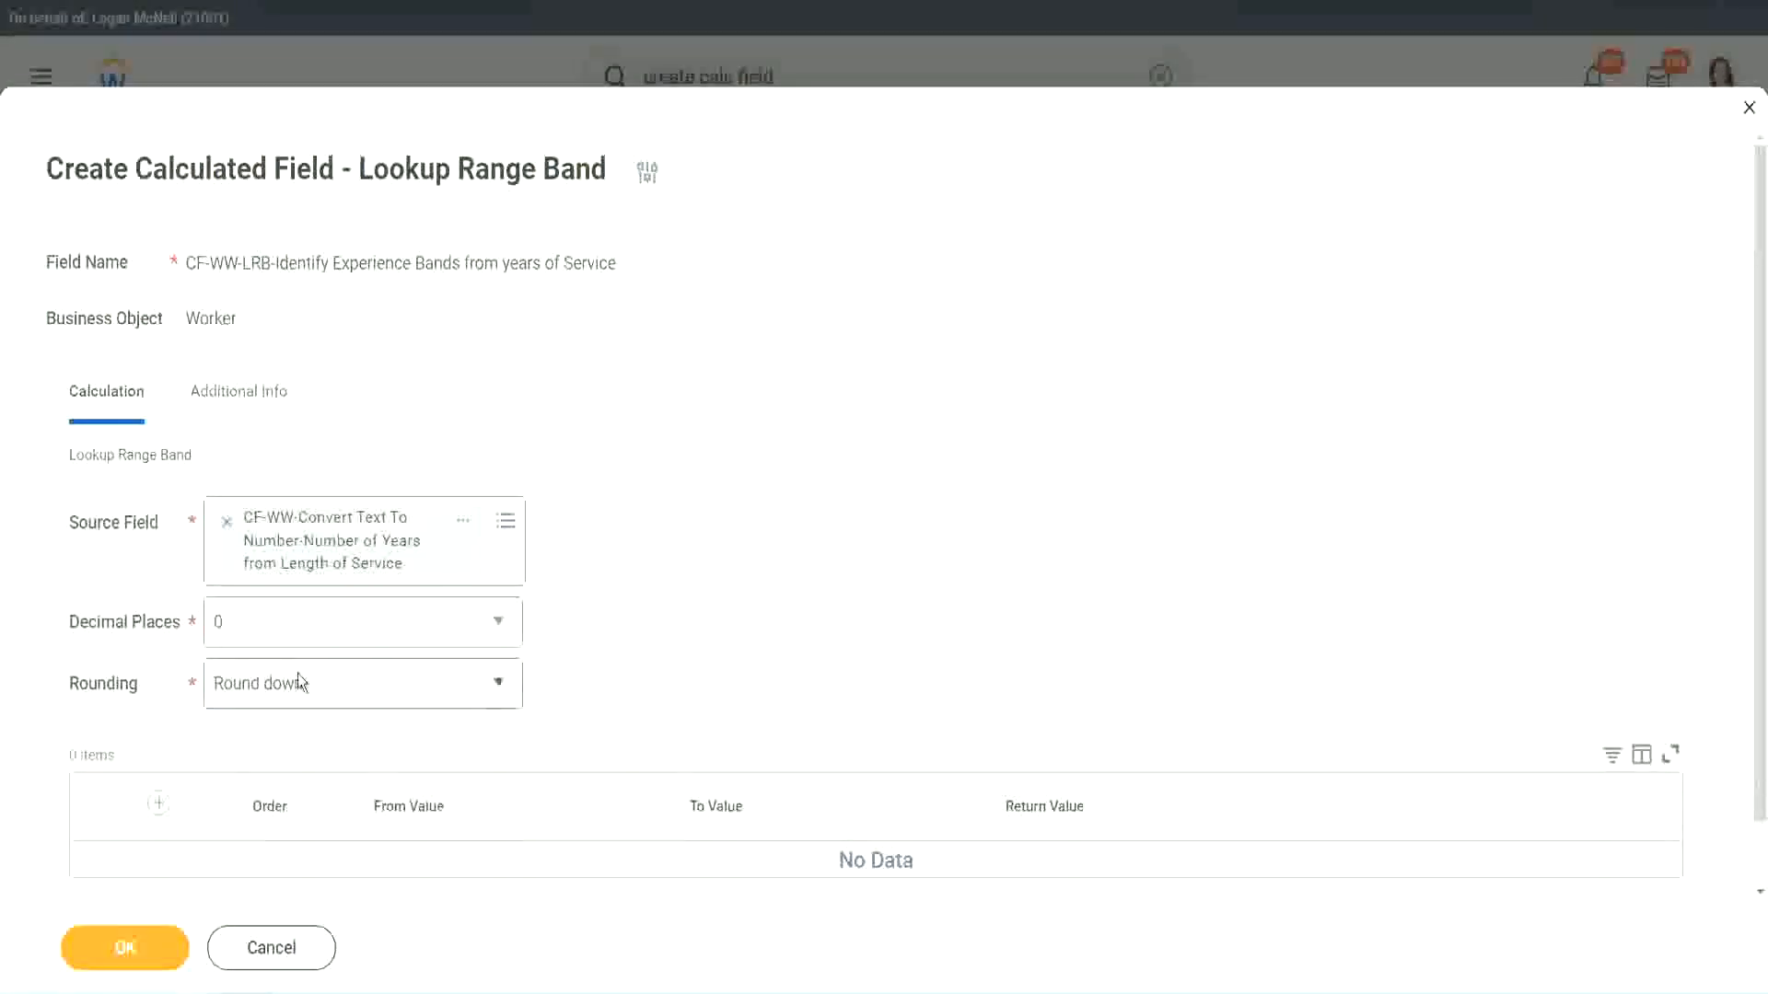
pyautogui.click(305, 701)
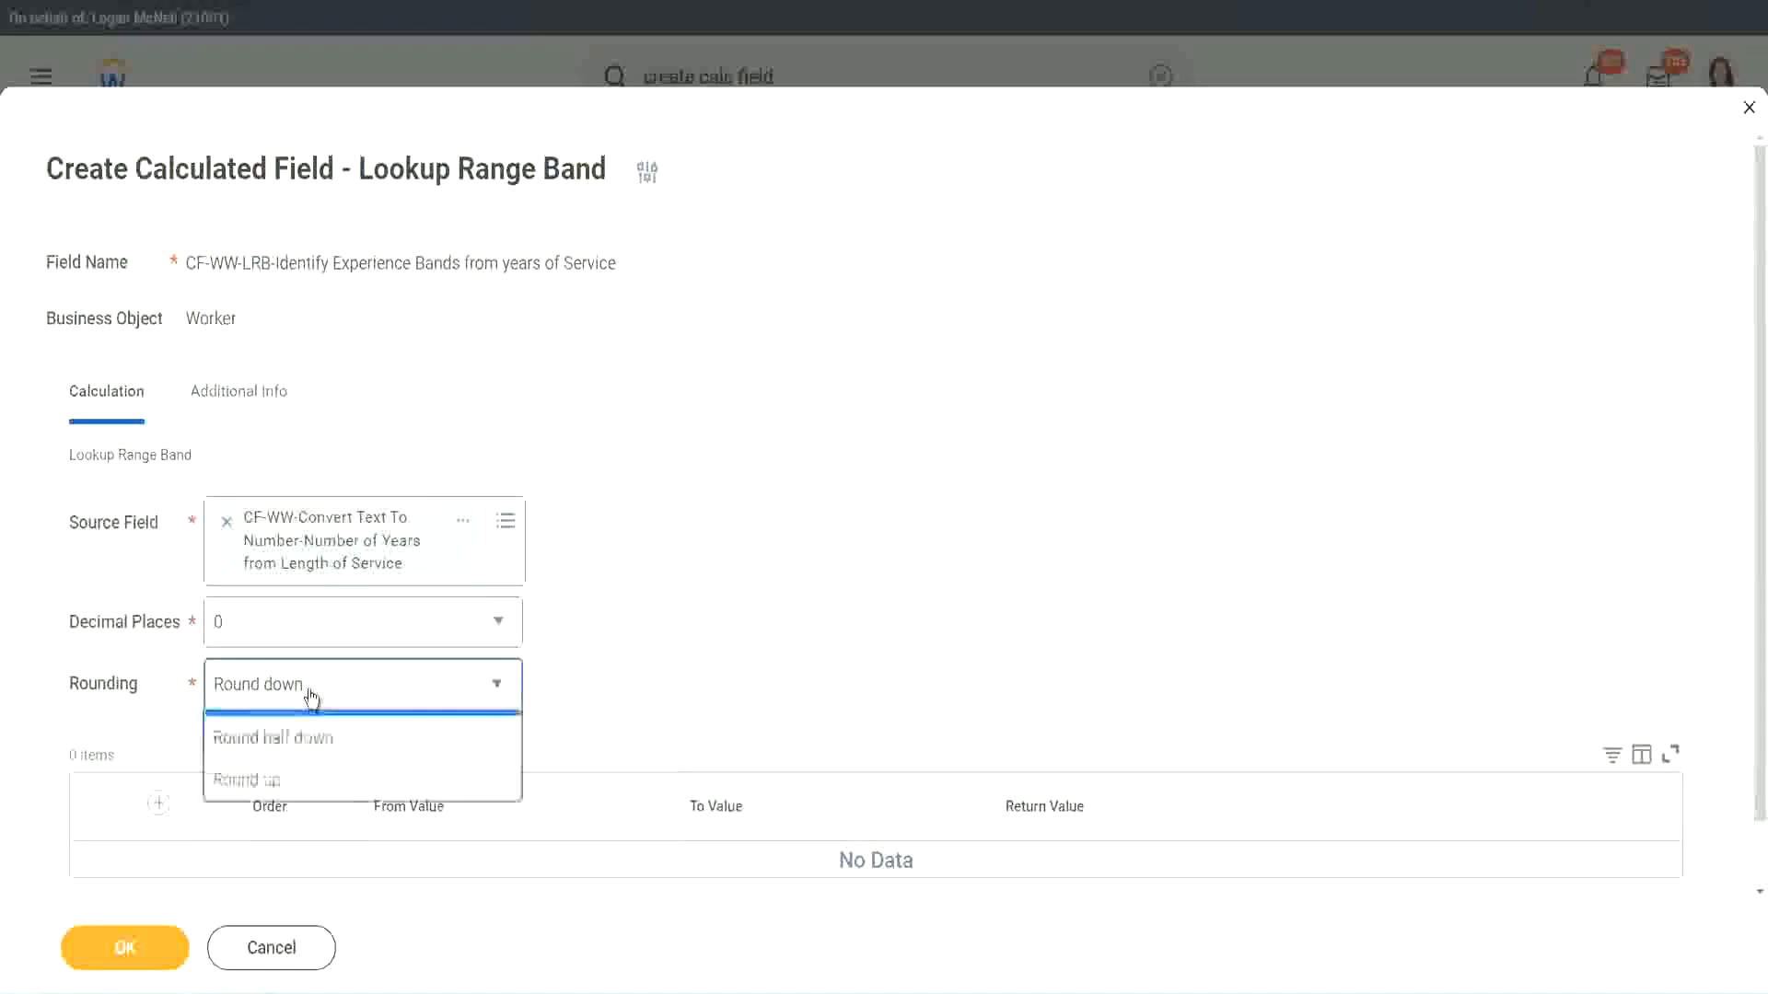
pyautogui.click(298, 771)
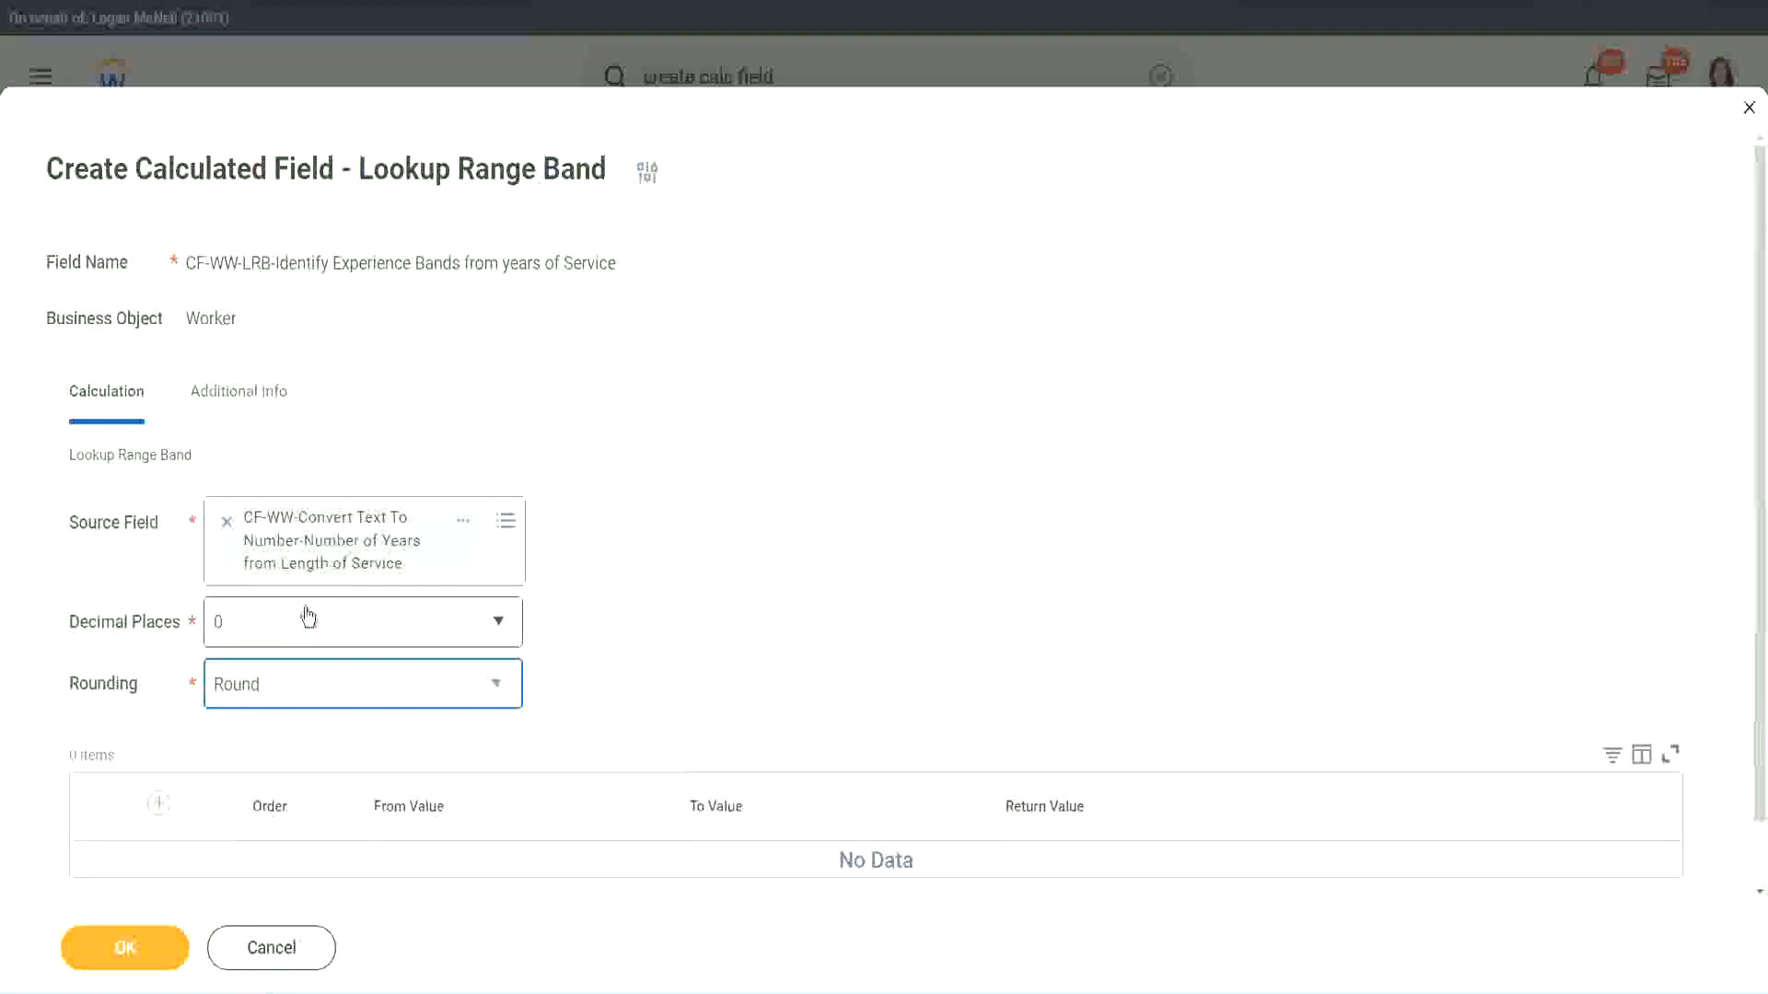
# Add a band row from 0 to 7 that returns Amateur.
pyautogui.click(161, 804)
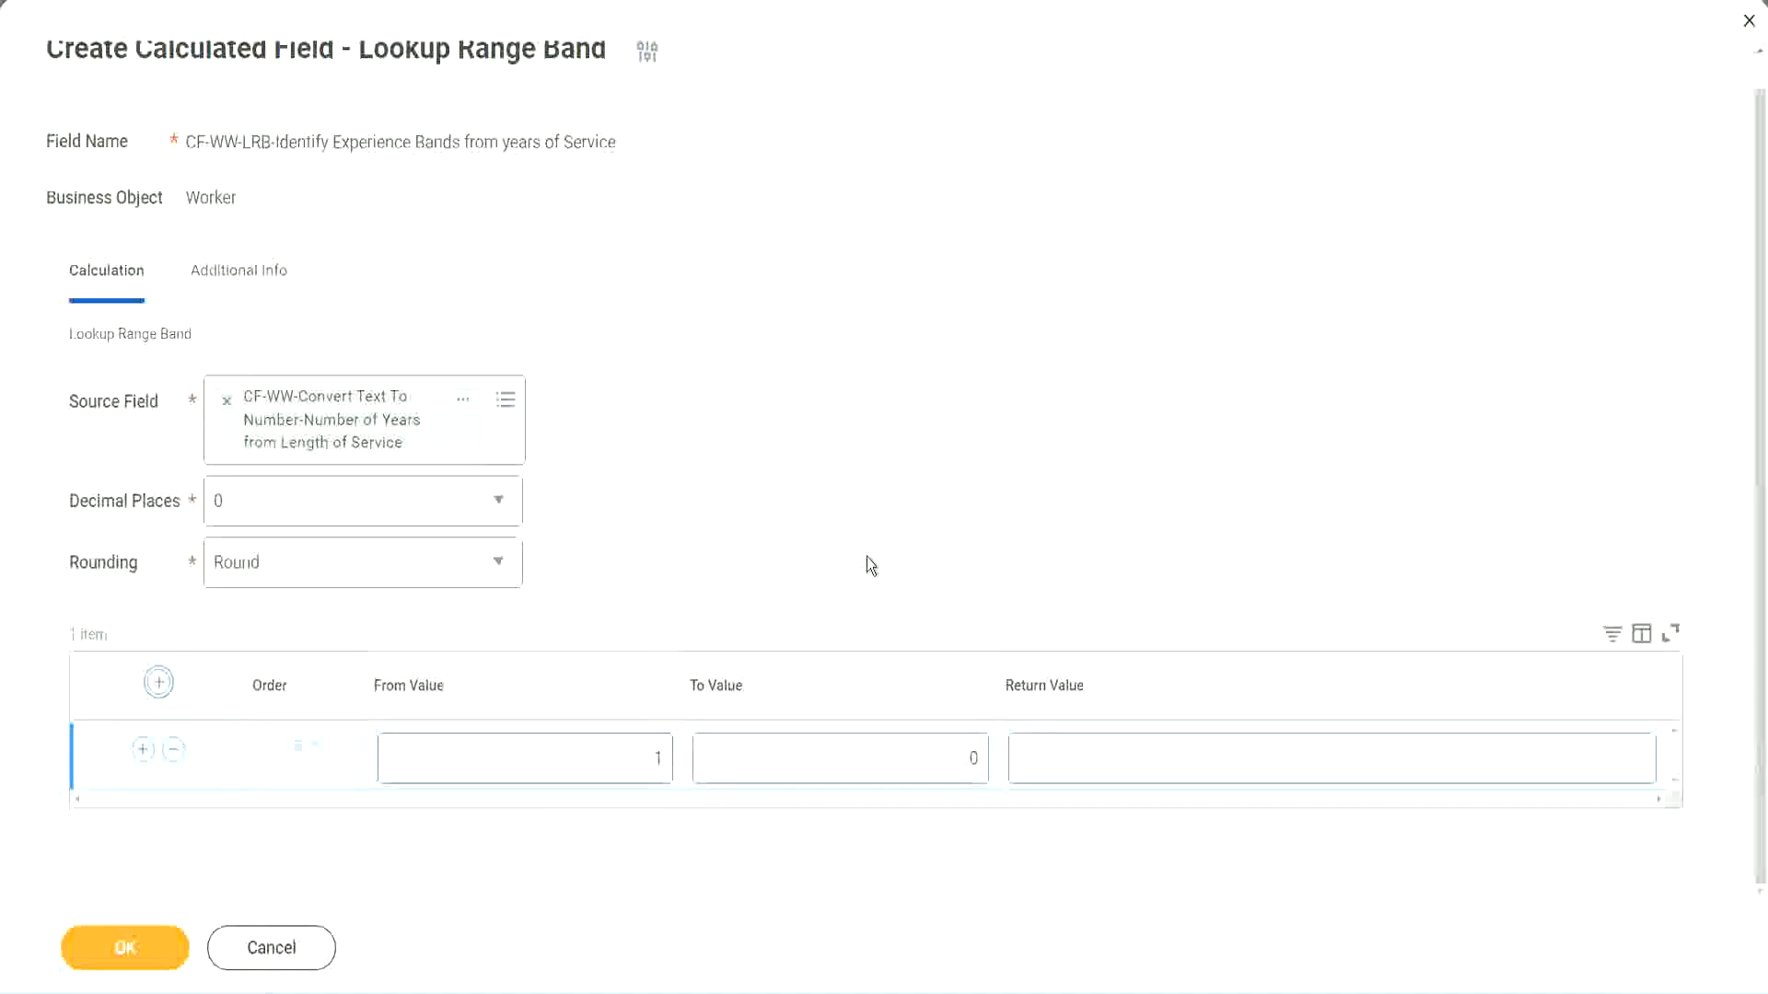
pyautogui.click(646, 764)
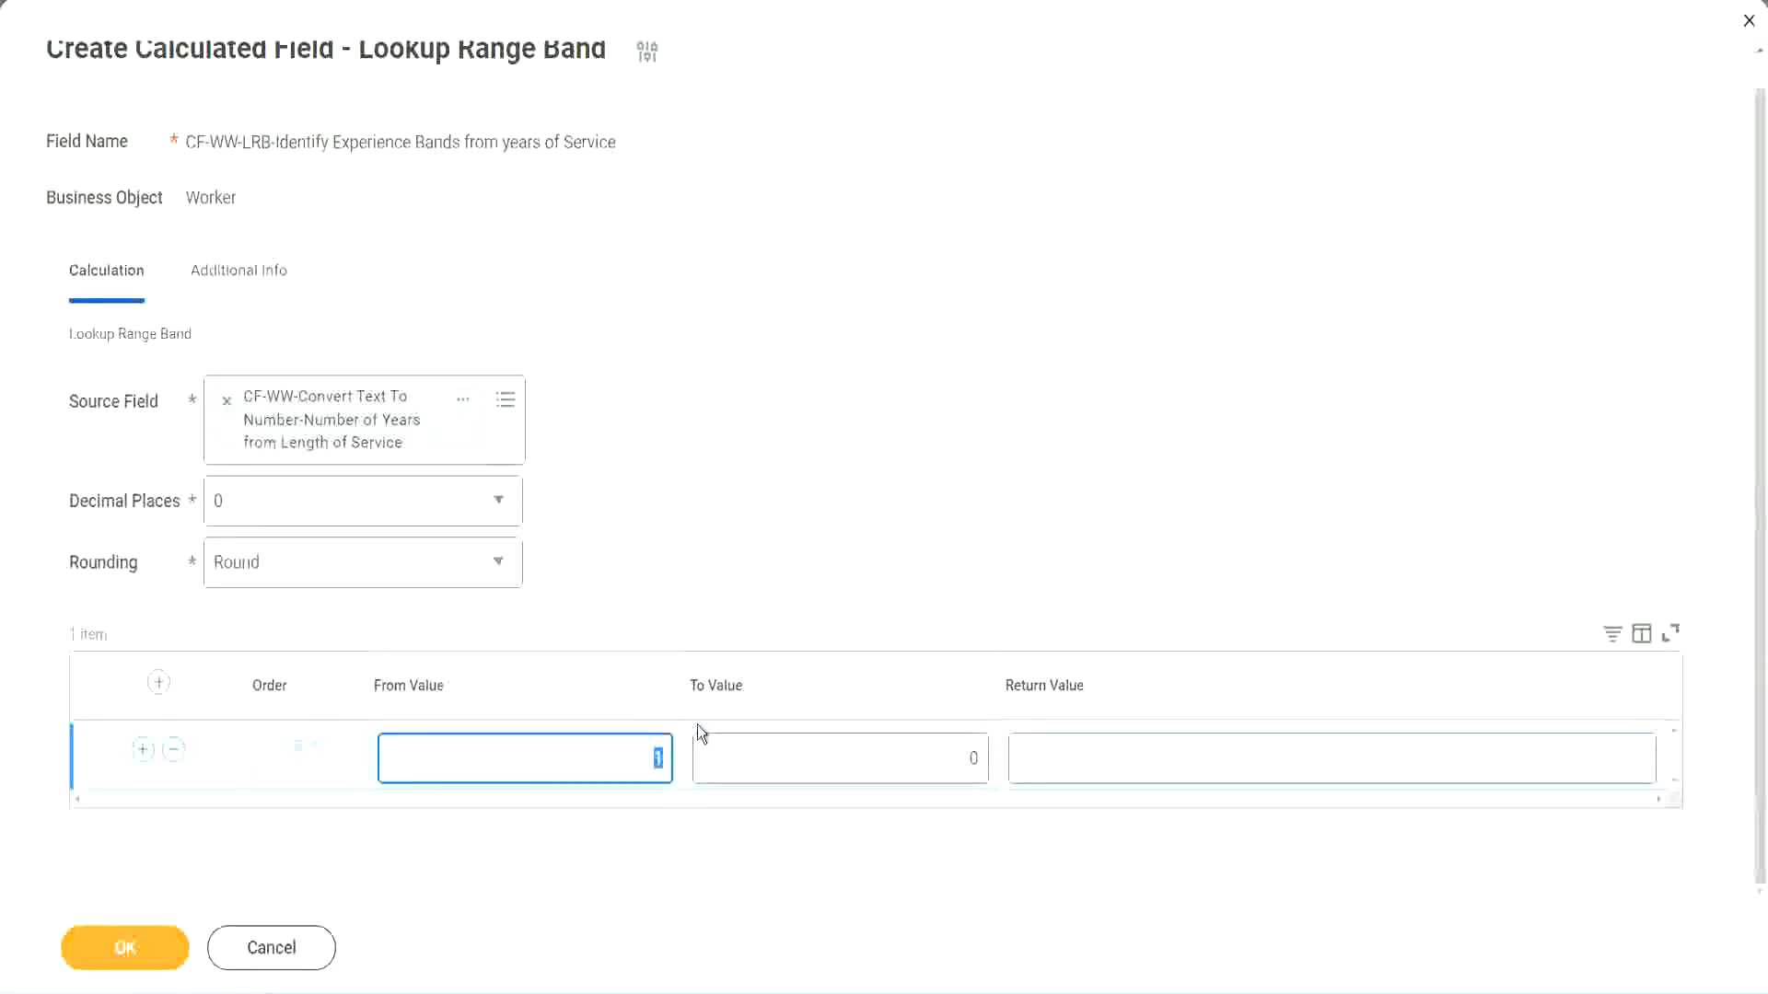
pyautogui.write('0')
pyautogui.press('Tab')
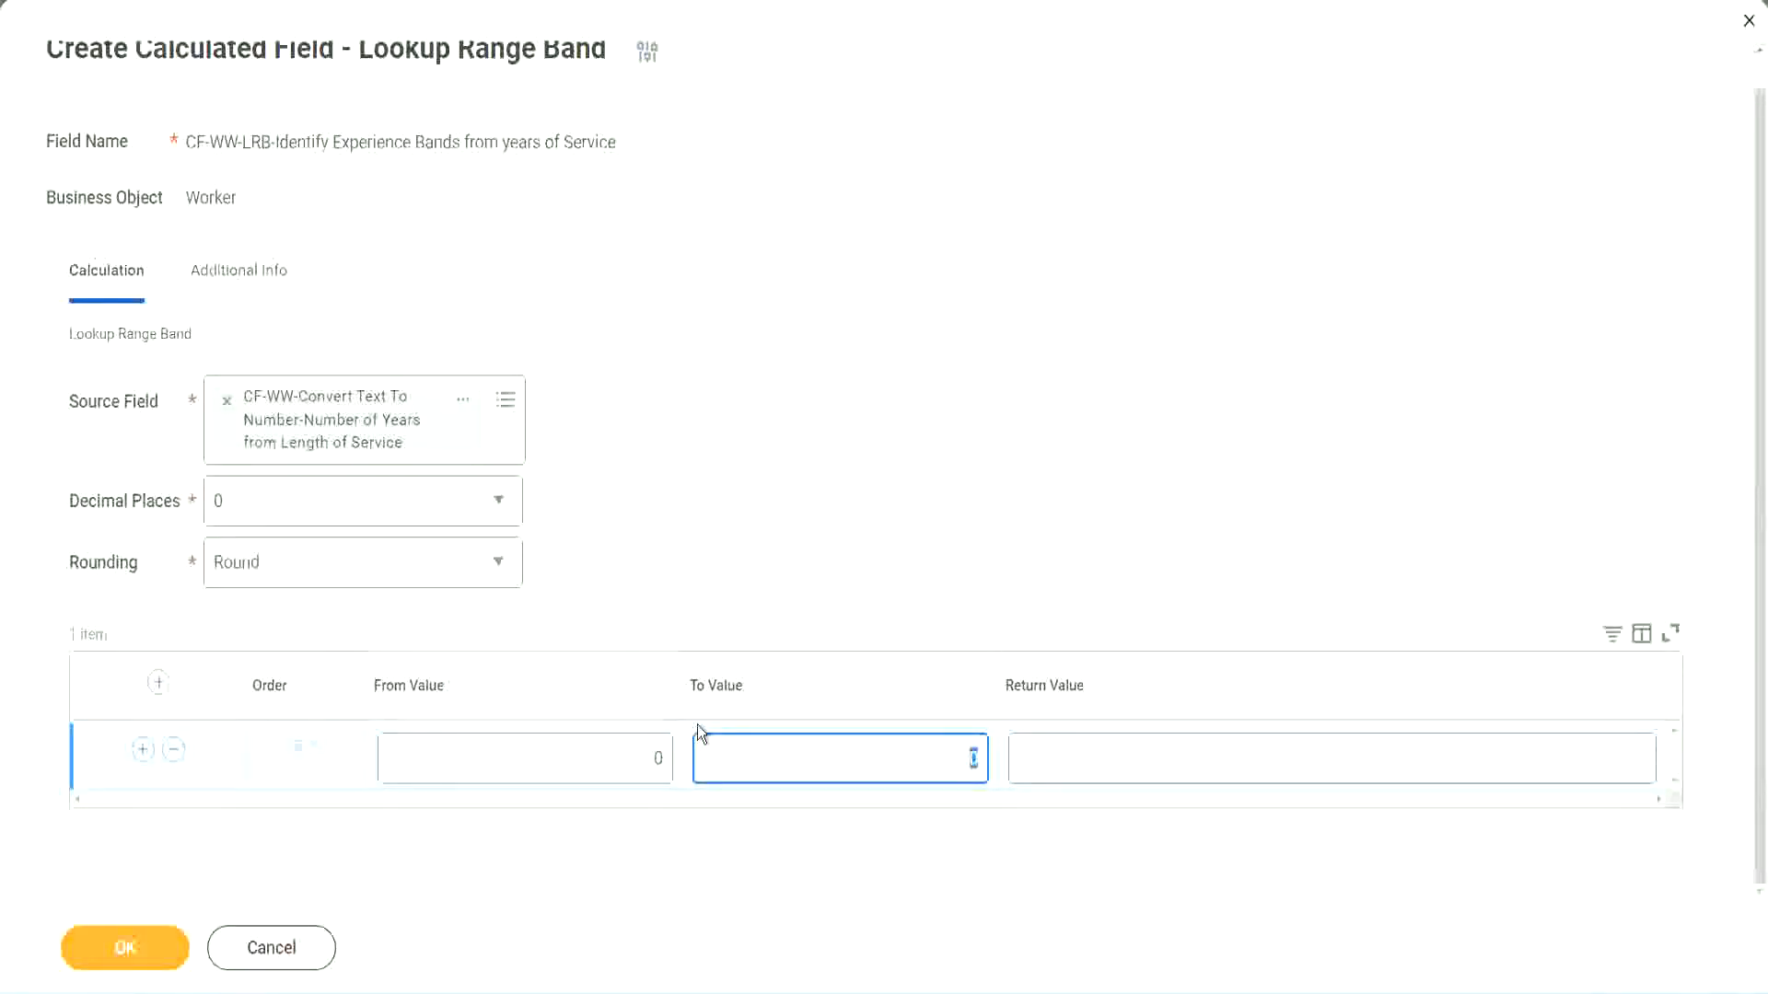
pyautogui.write('7')
pyautogui.press('Tab')
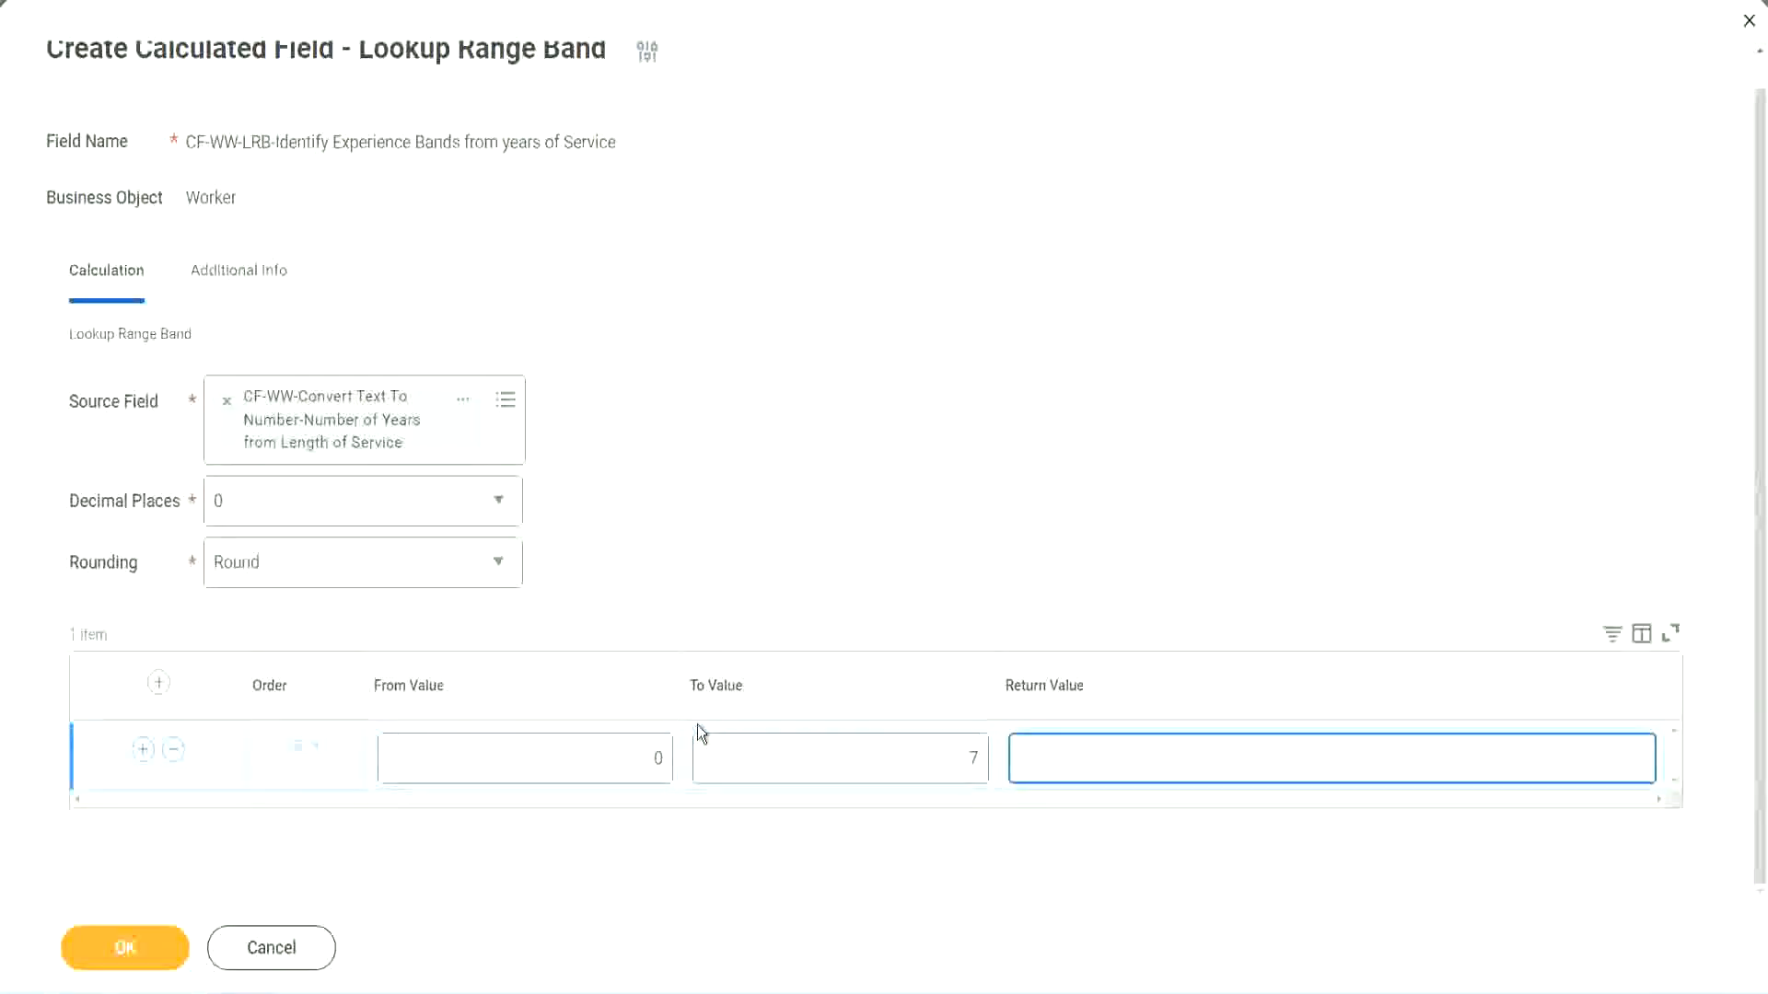
pyautogui.write('Amateur')
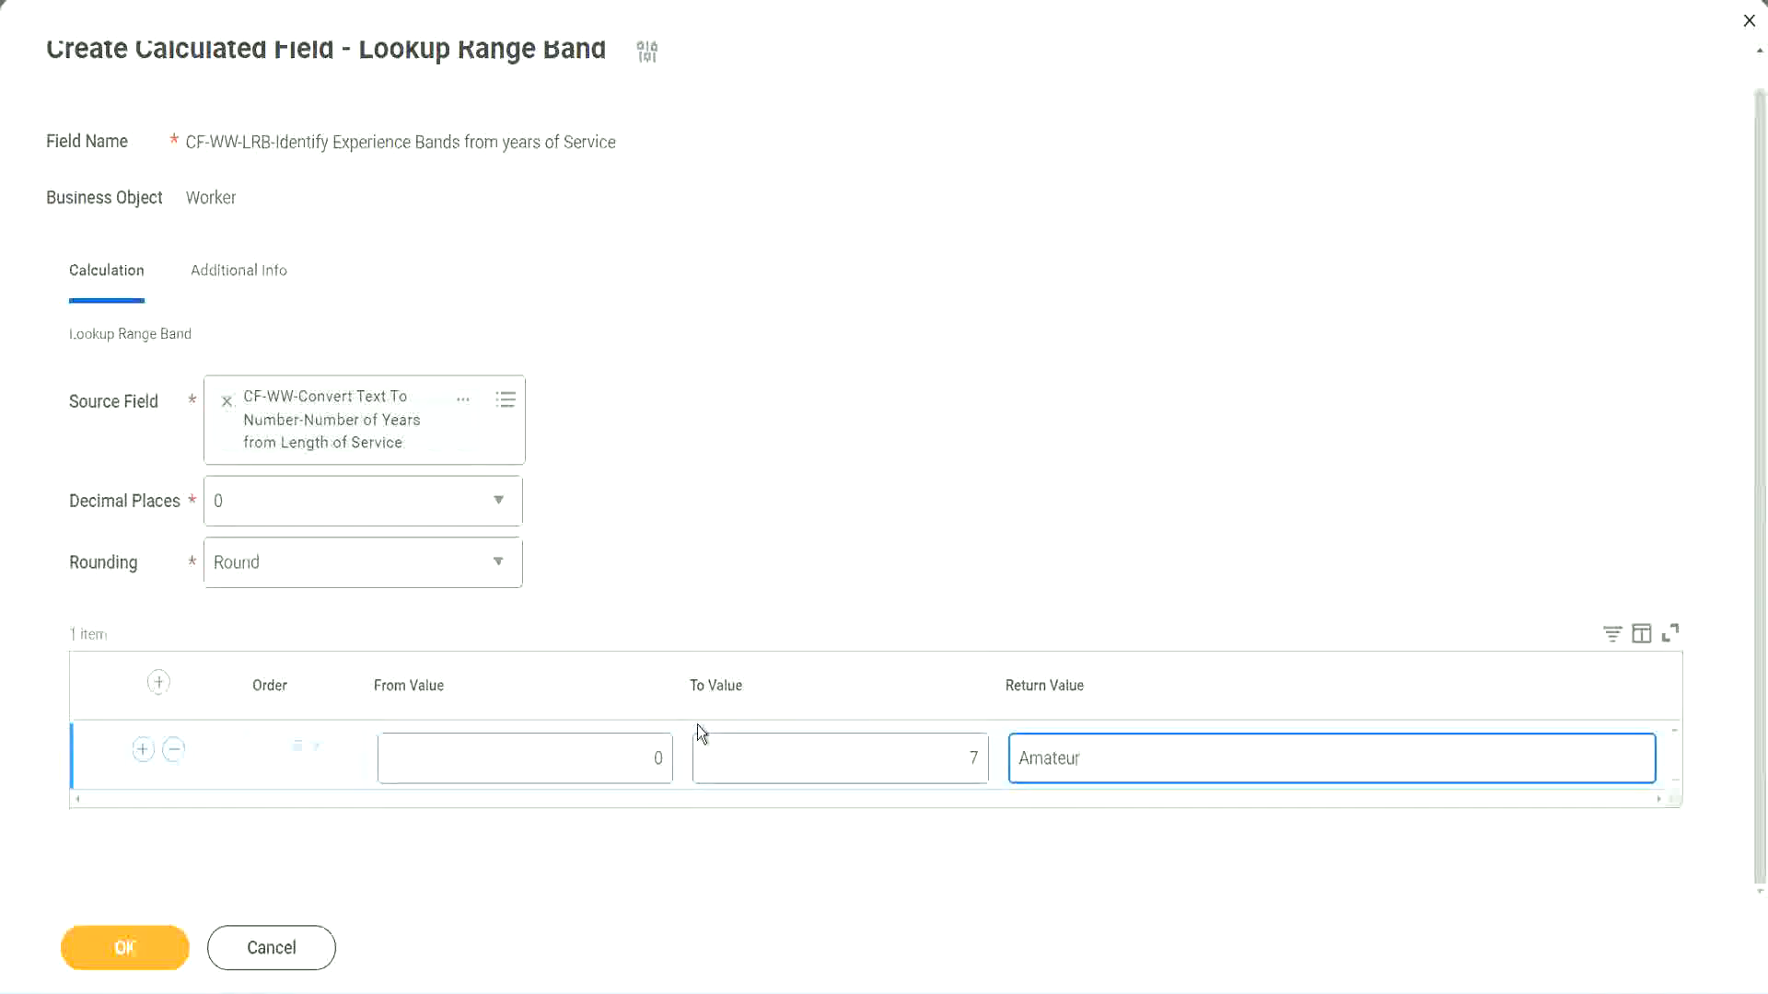
# Add a second band row from 8 to 15 that returns Experienced.
pyautogui.click(613, 774)
pyautogui.click(946, 743)
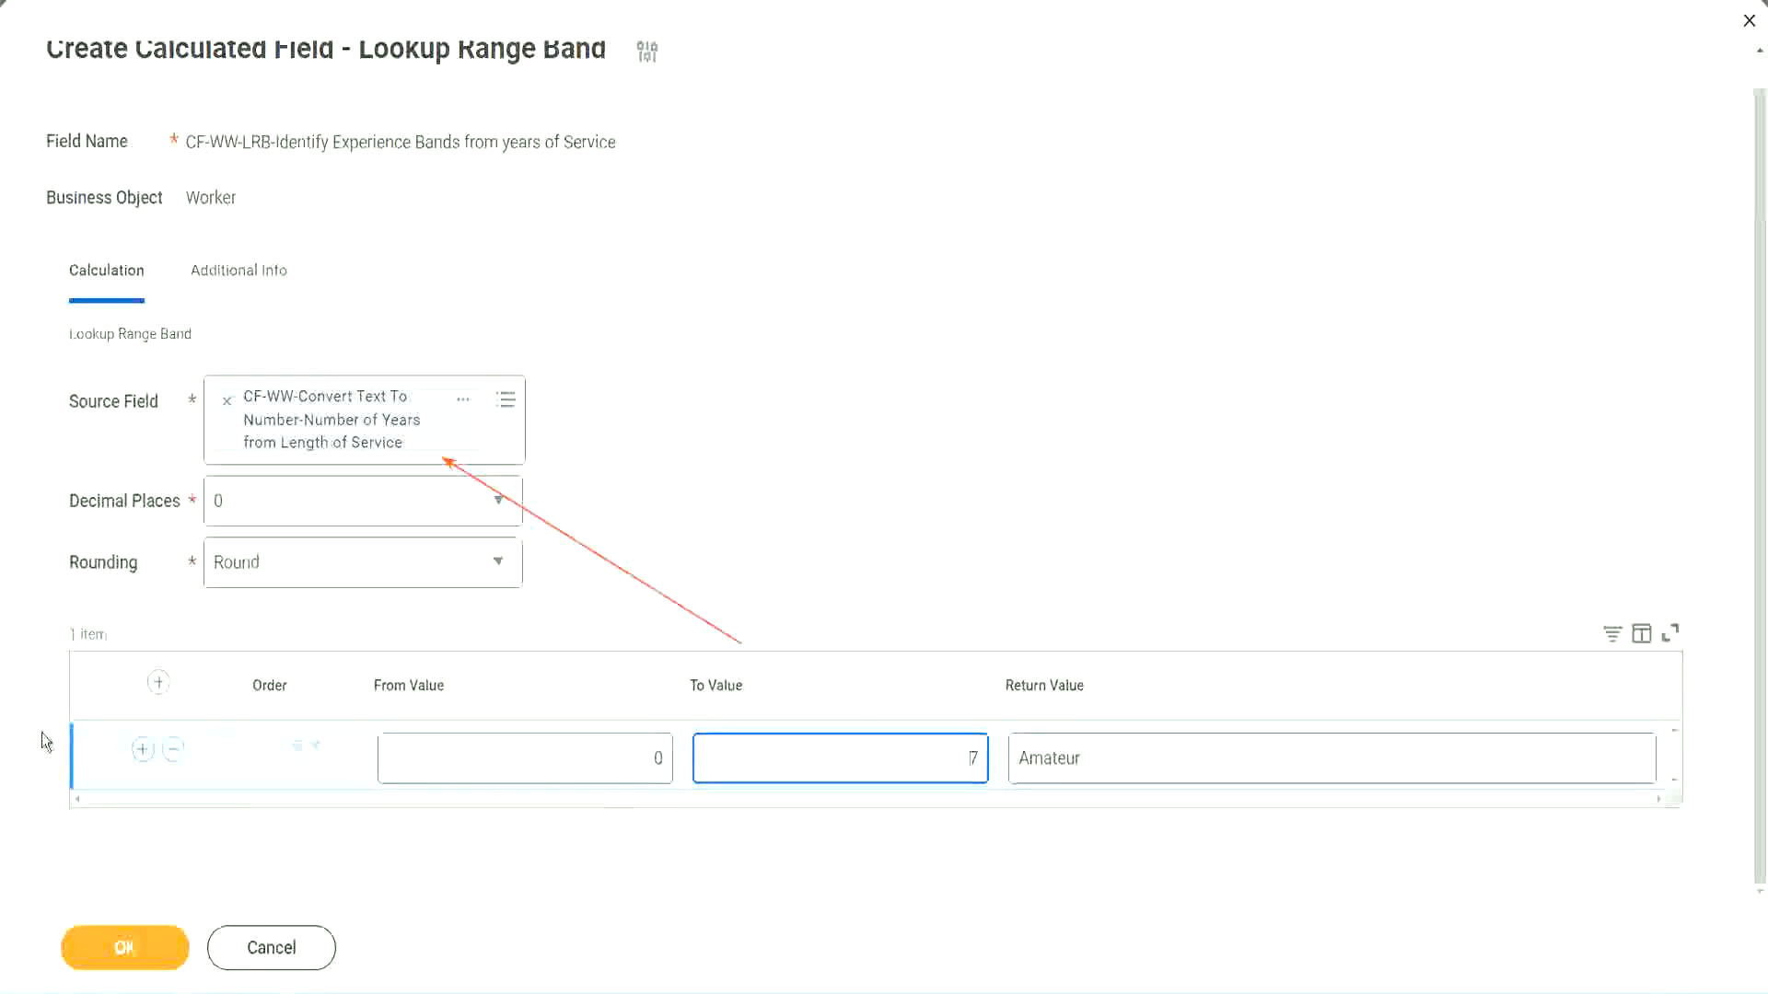
pyautogui.click(141, 749)
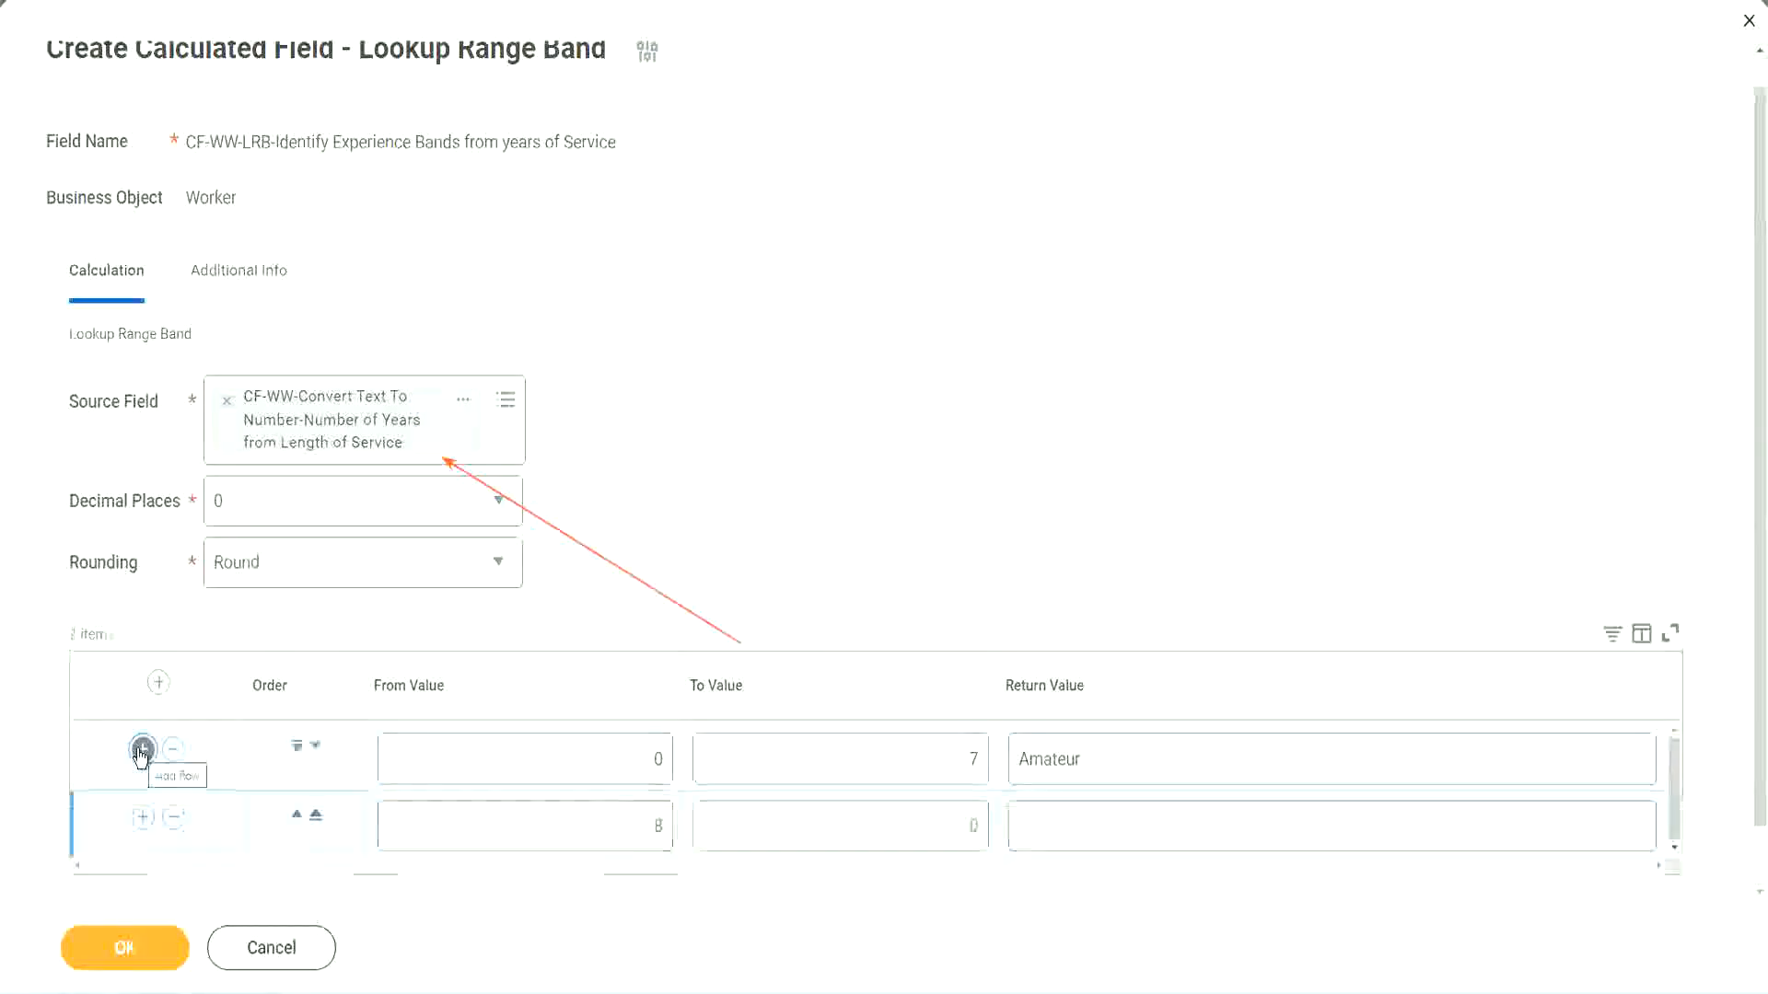
pyautogui.click(671, 829)
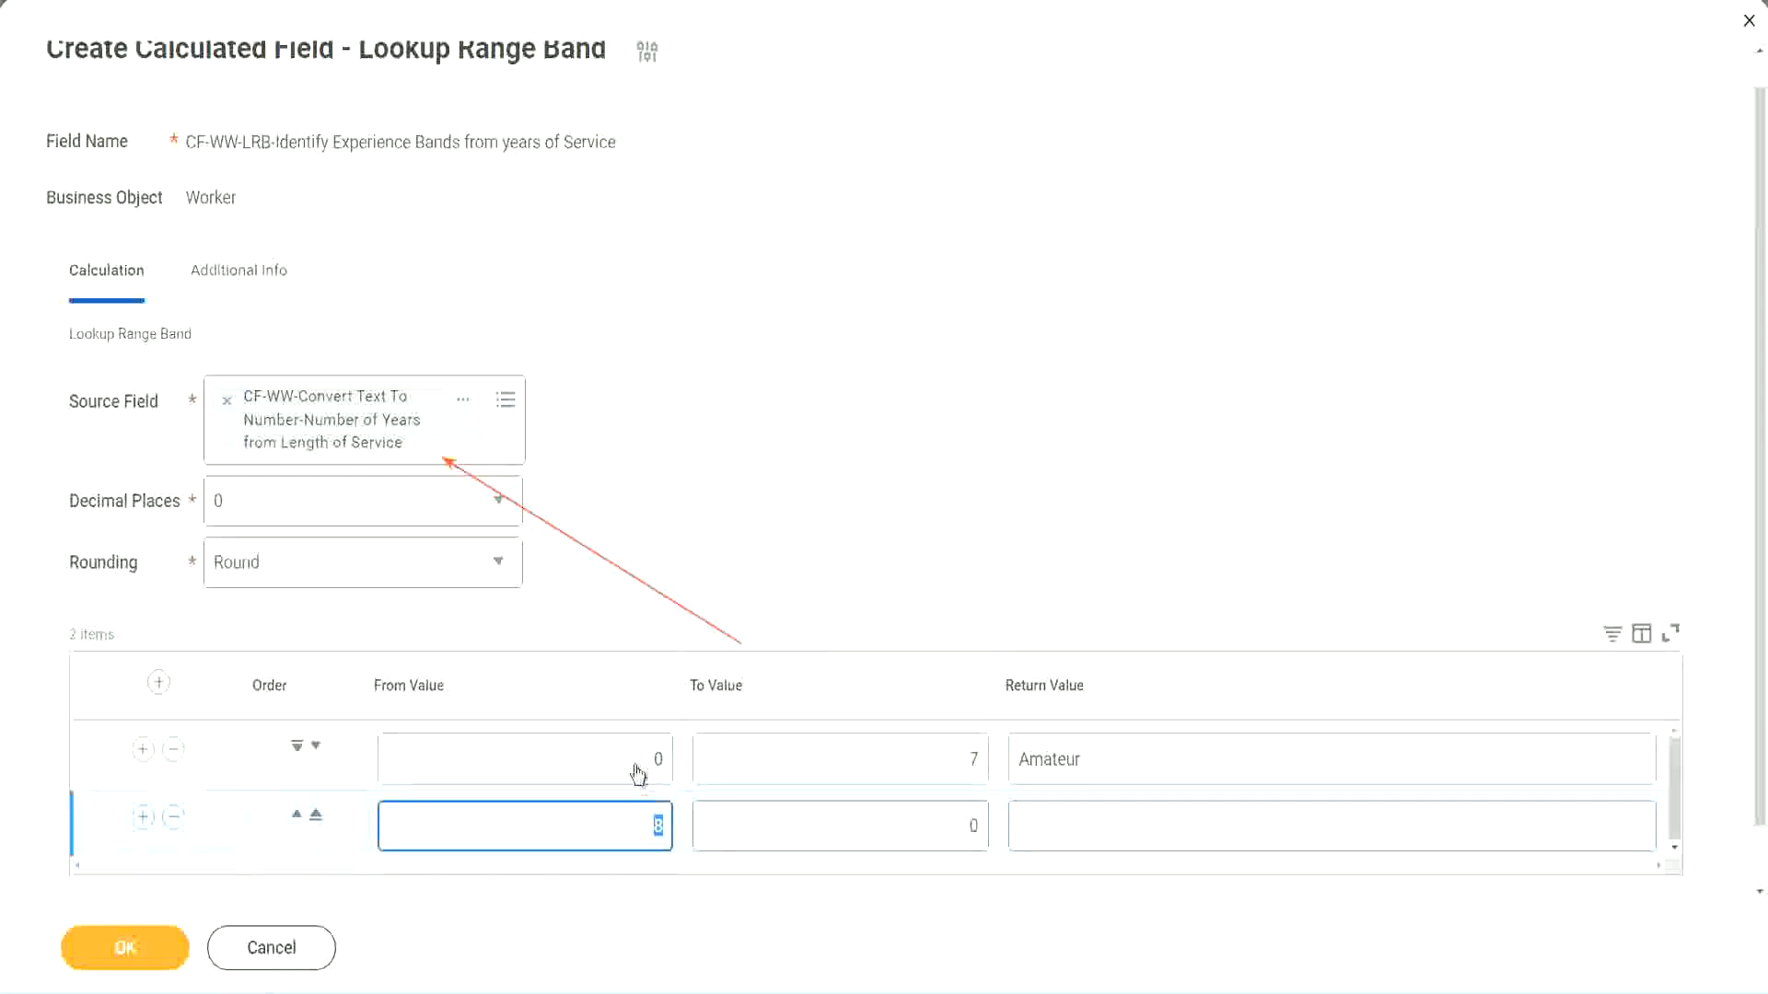
pyautogui.click(915, 770)
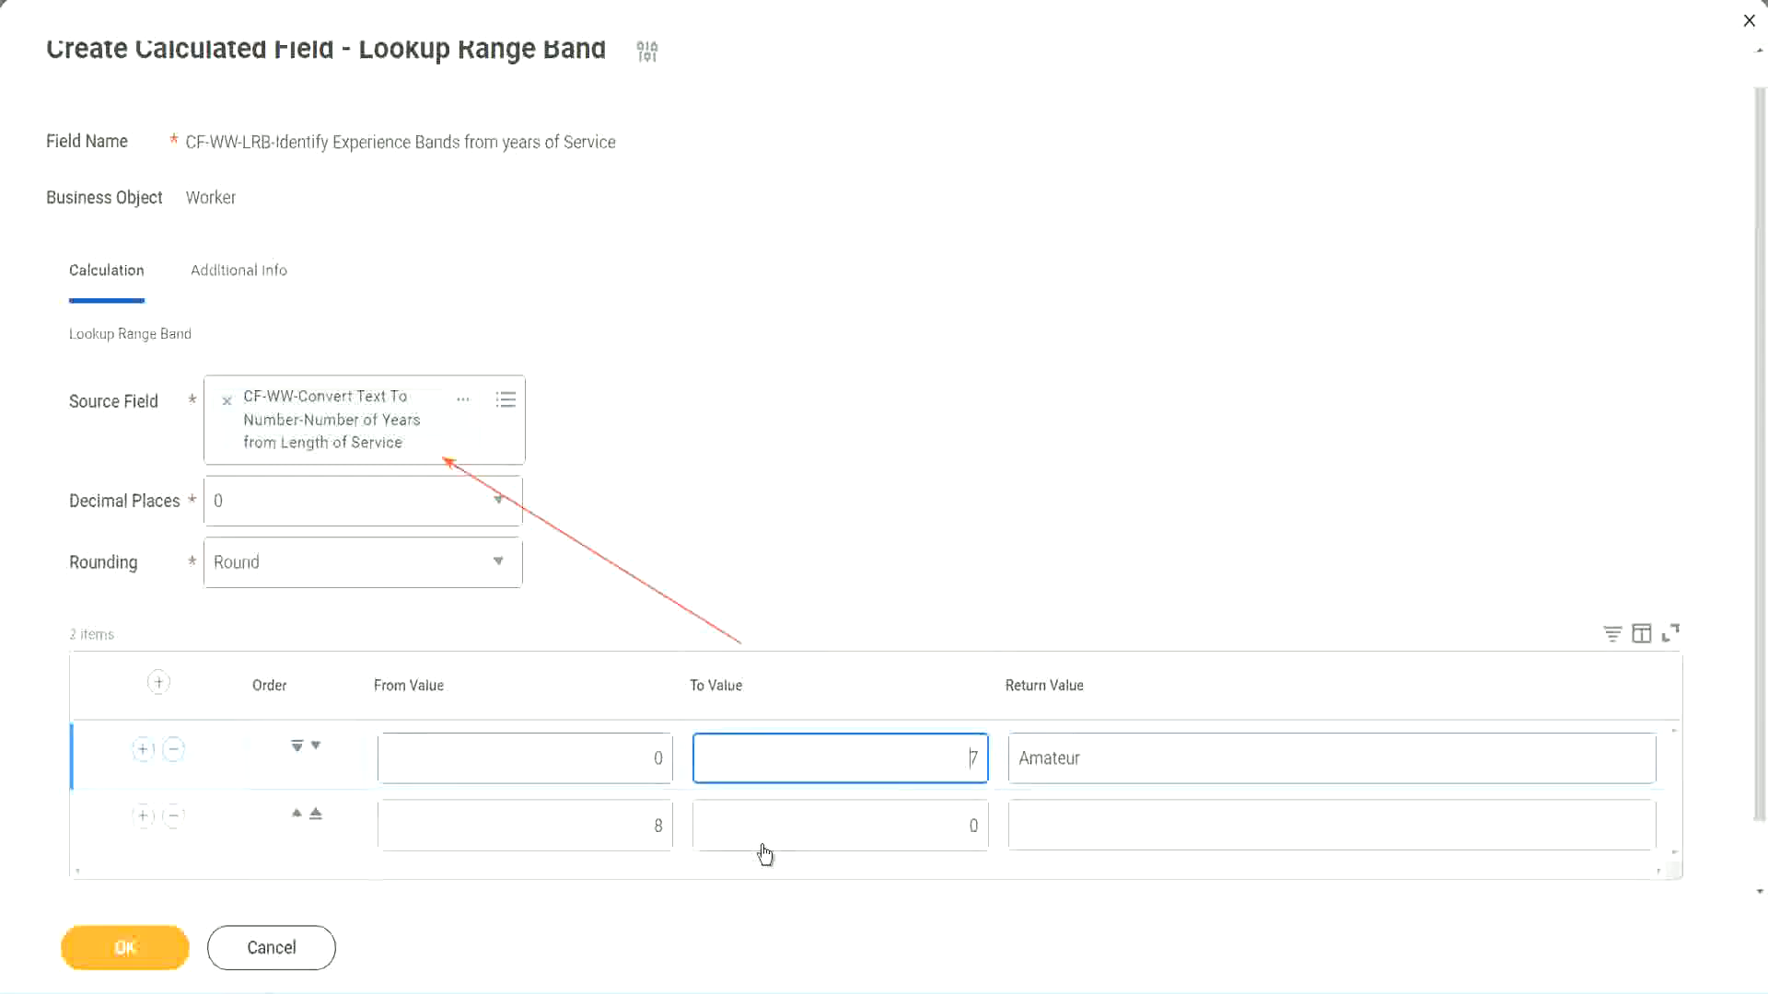
pyautogui.click(626, 828)
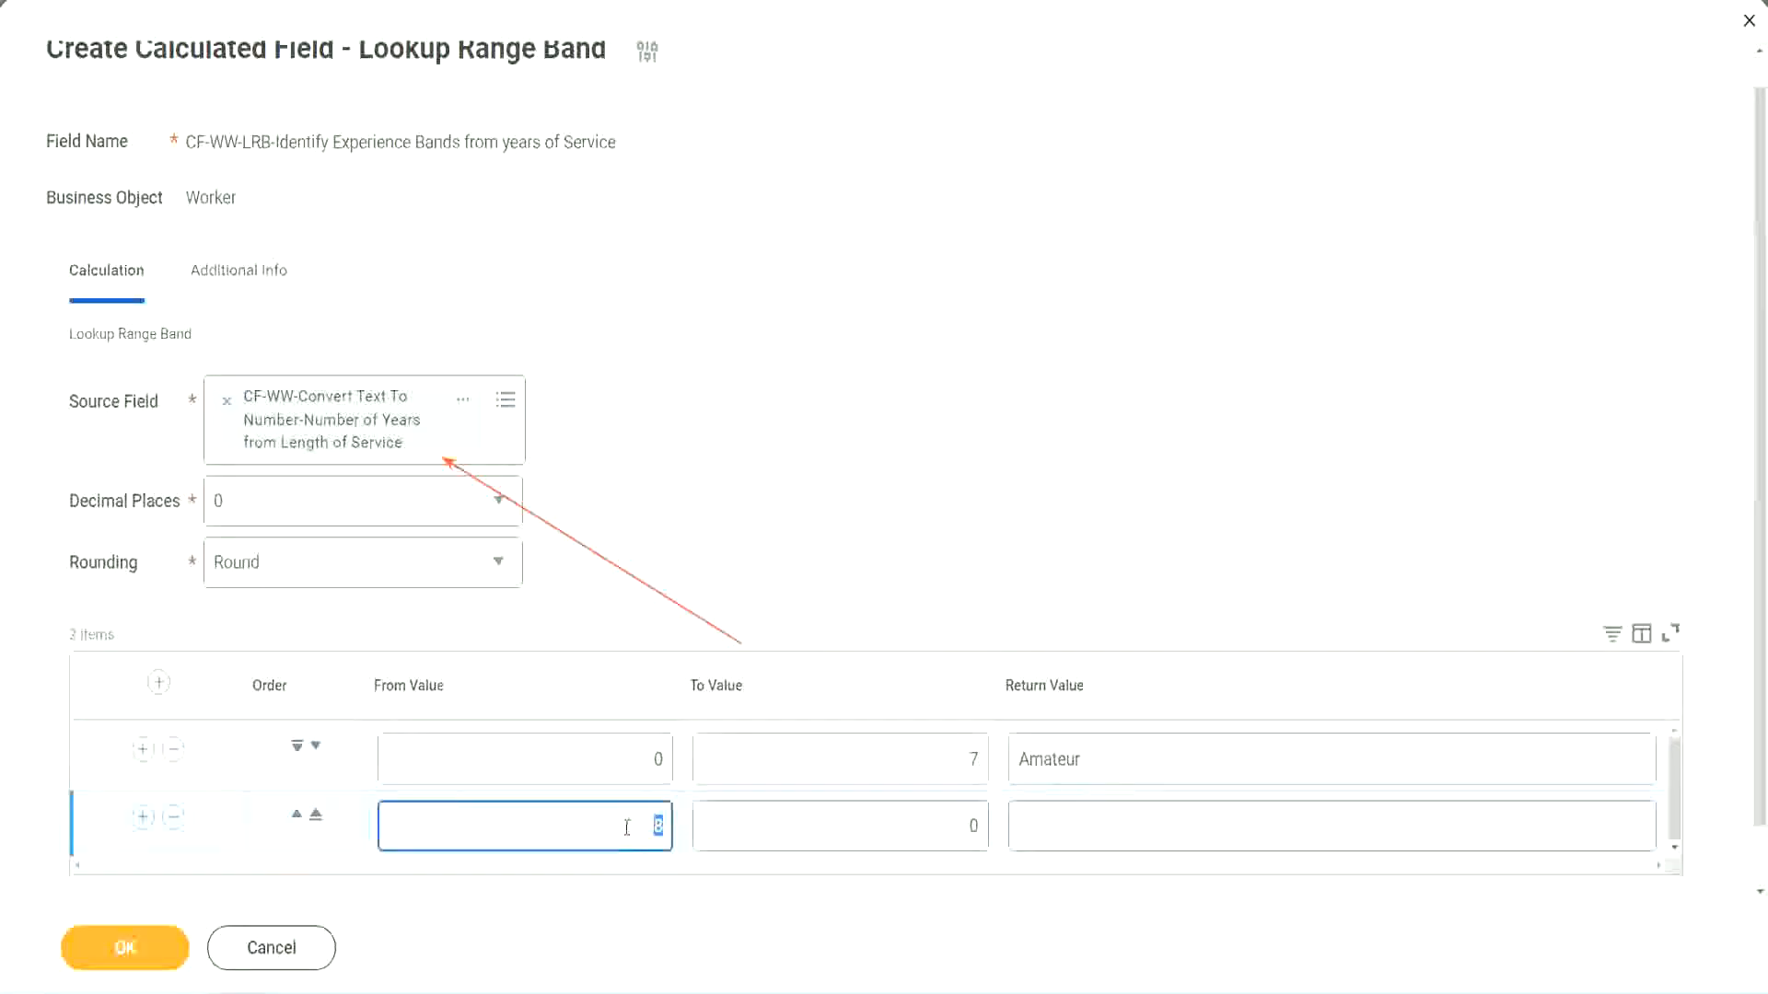
pyautogui.click(958, 827)
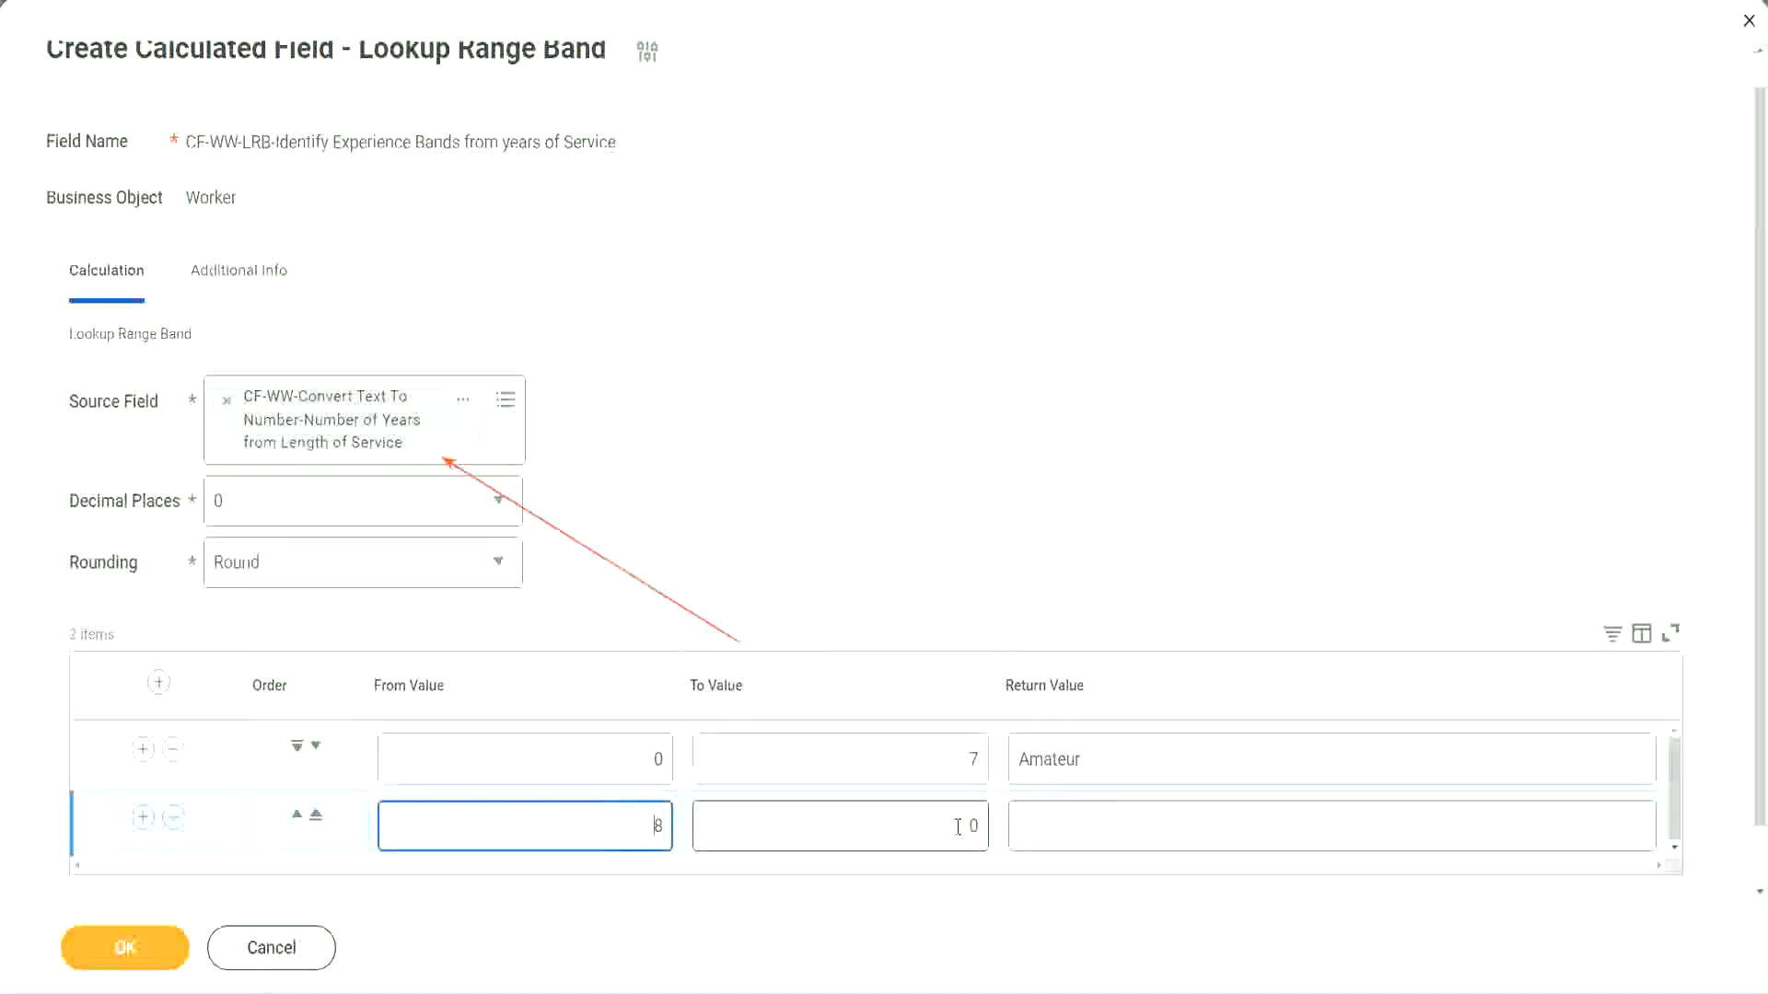
pyautogui.click(958, 827)
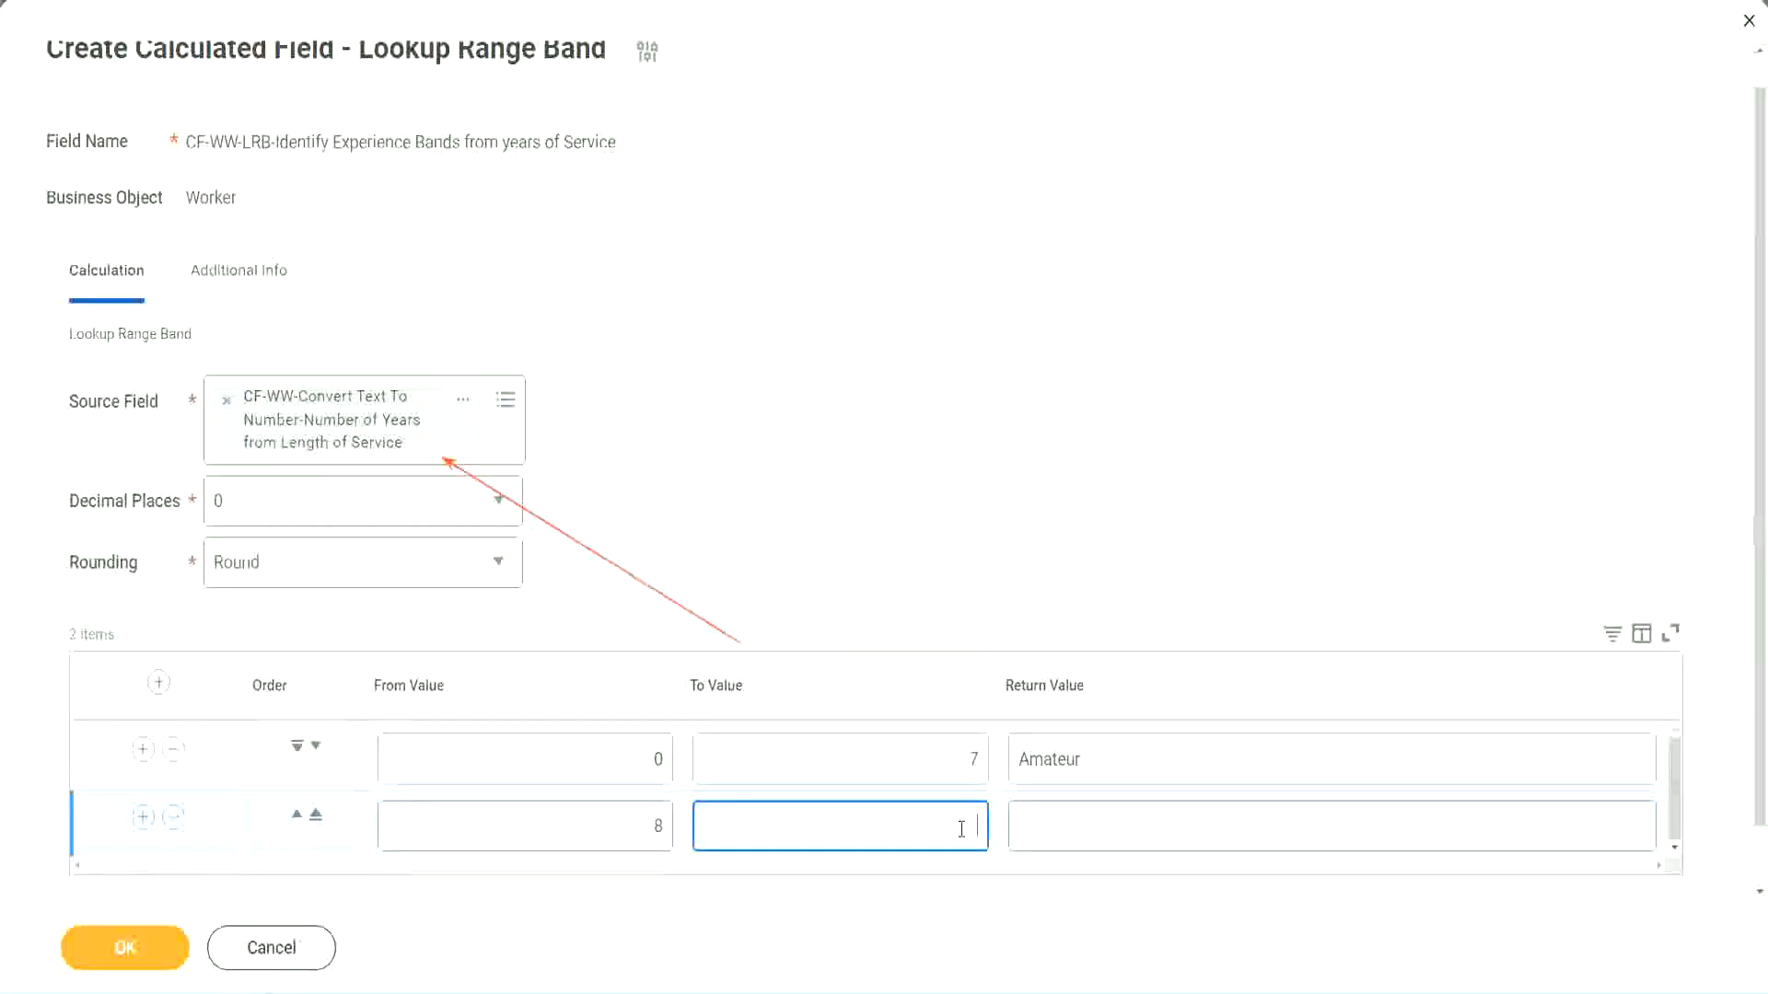
pyautogui.write('15')
pyautogui.click(1090, 821)
pyautogui.write('Ex')
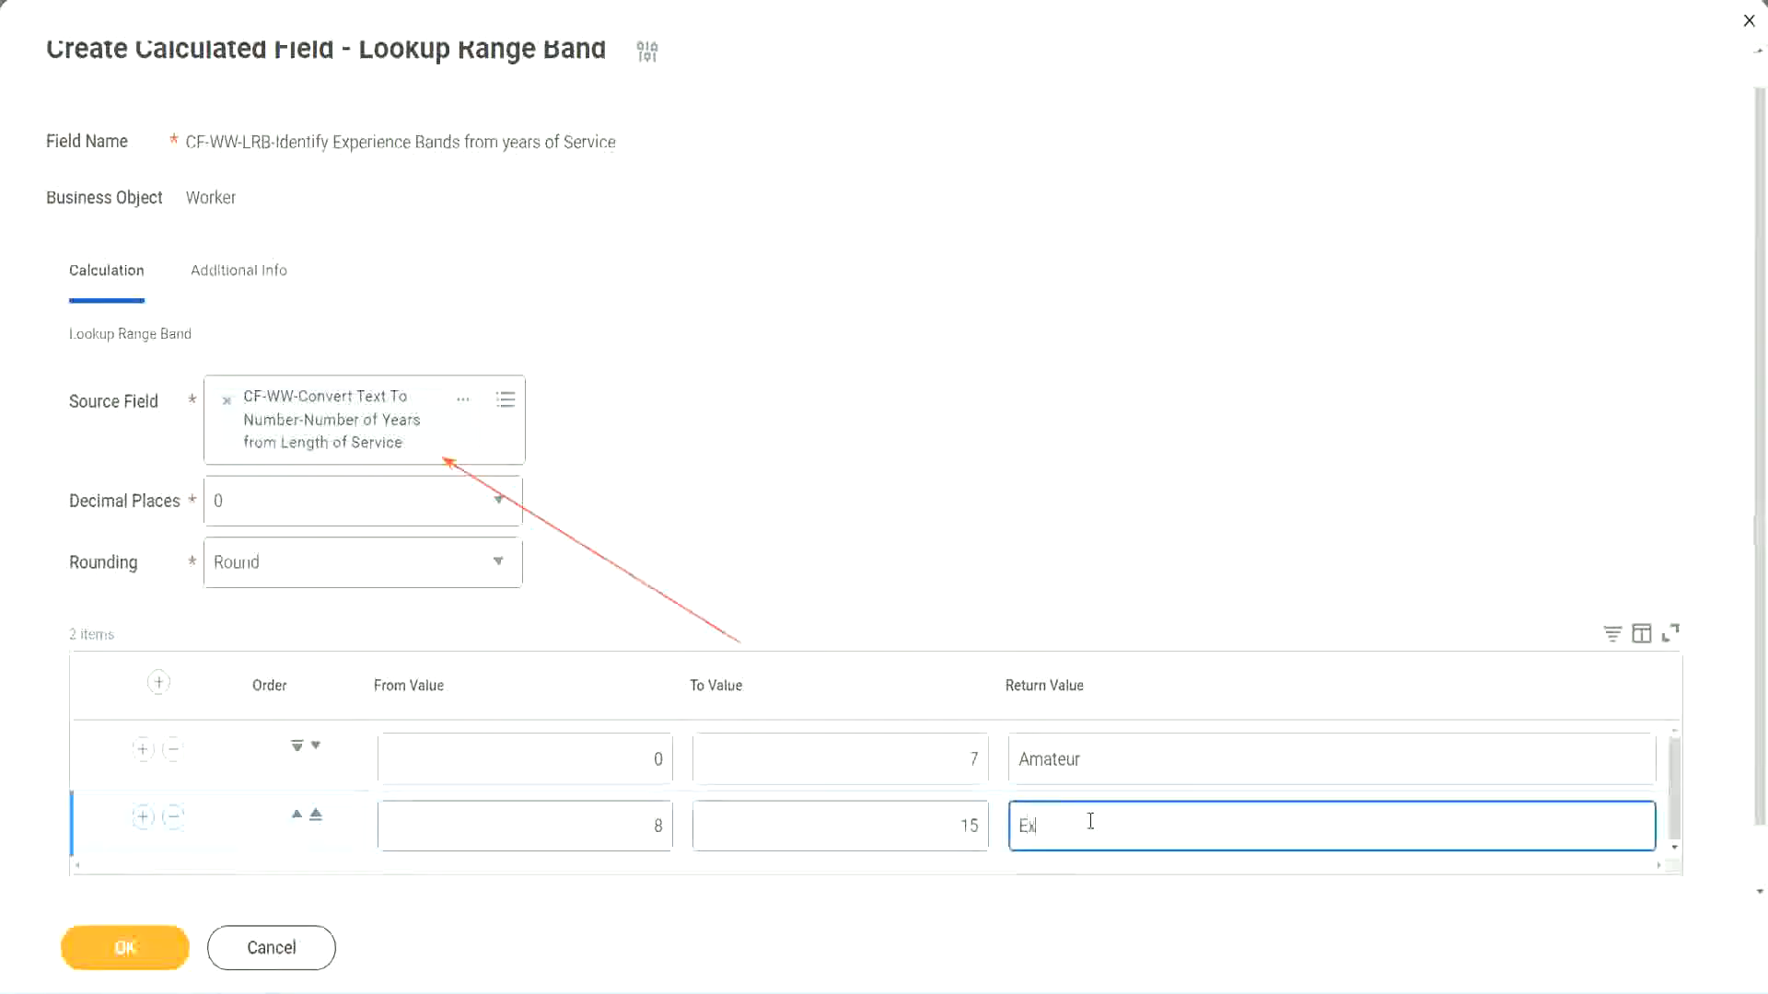
pyautogui.write('perienced')
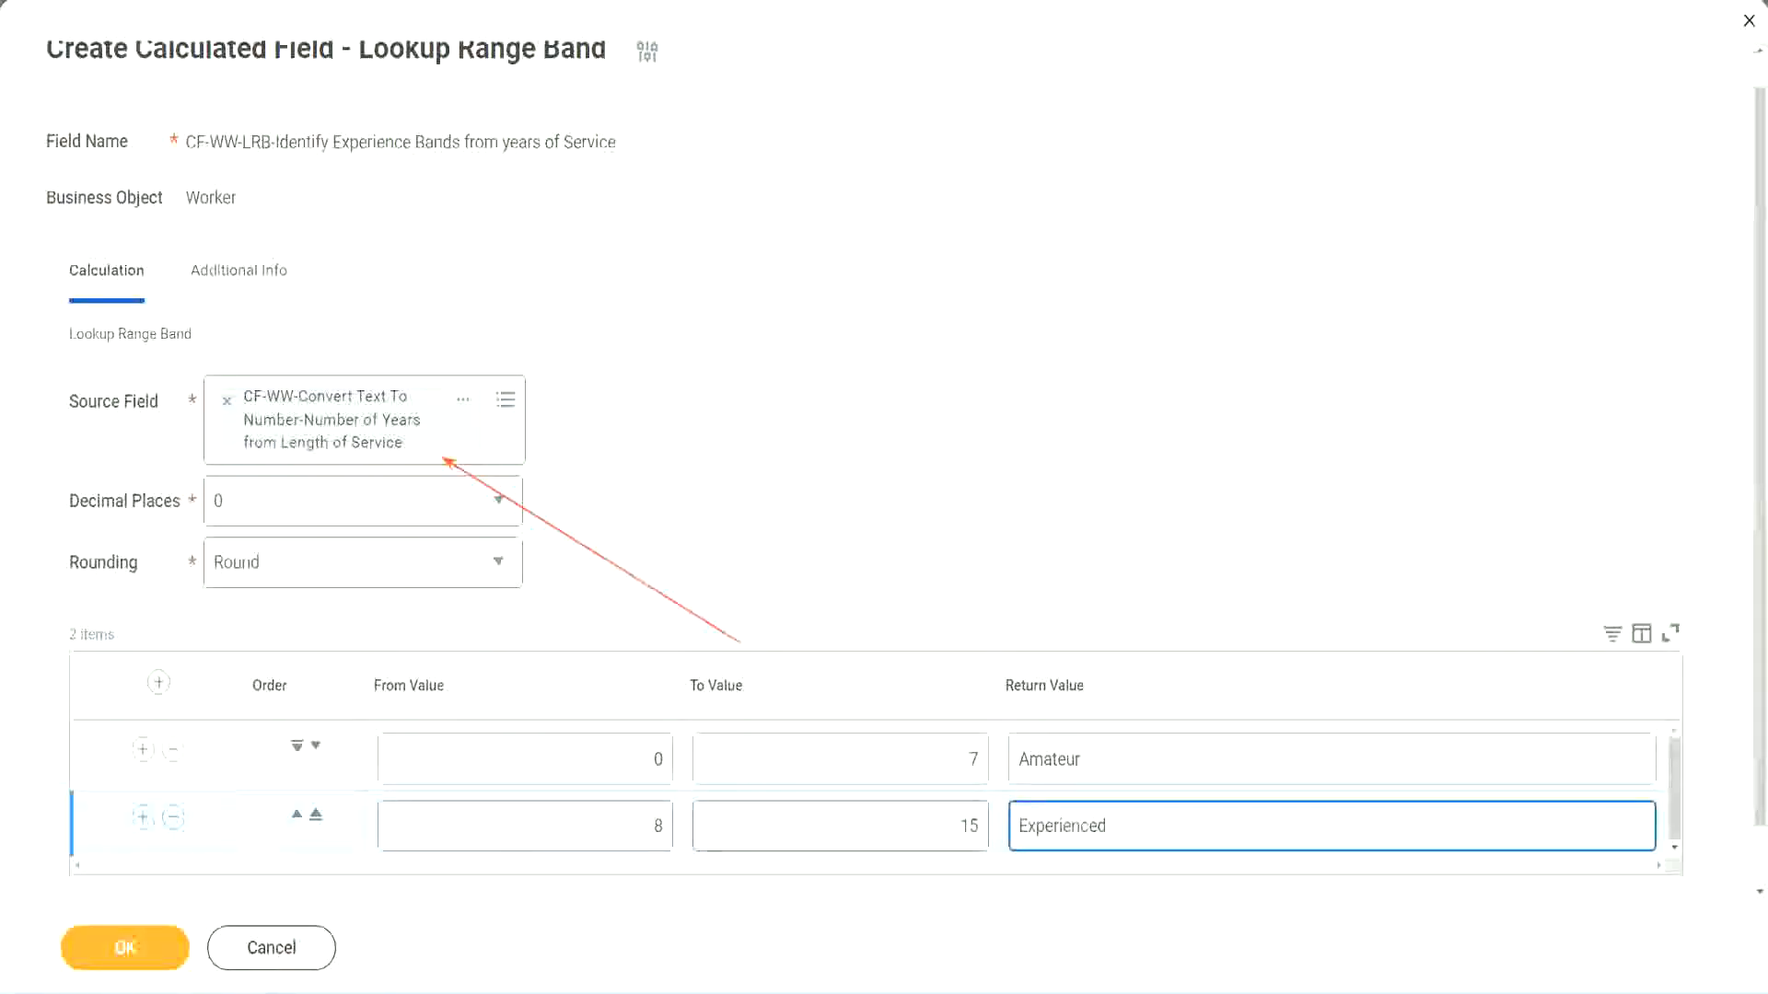
# Add a third band row from 16 to 30 that returns Senior.
pyautogui.click(144, 821)
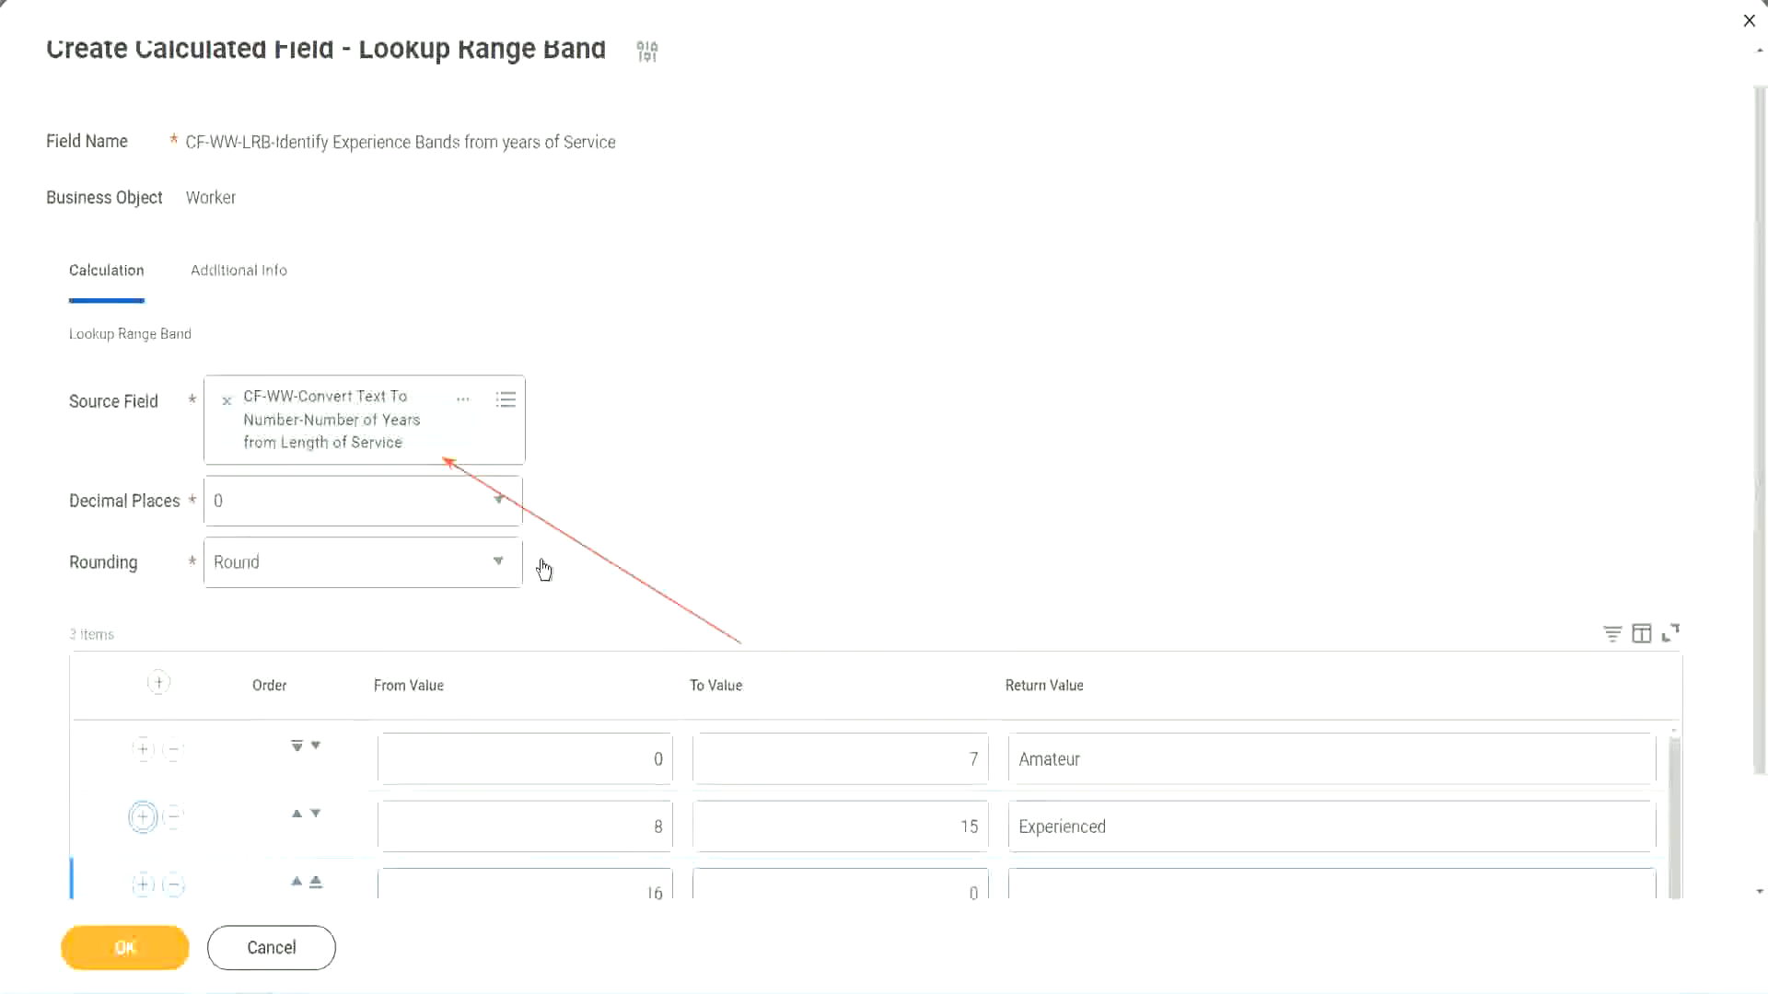
pyautogui.scroll(-2, 762, 556)
pyautogui.click(624, 763)
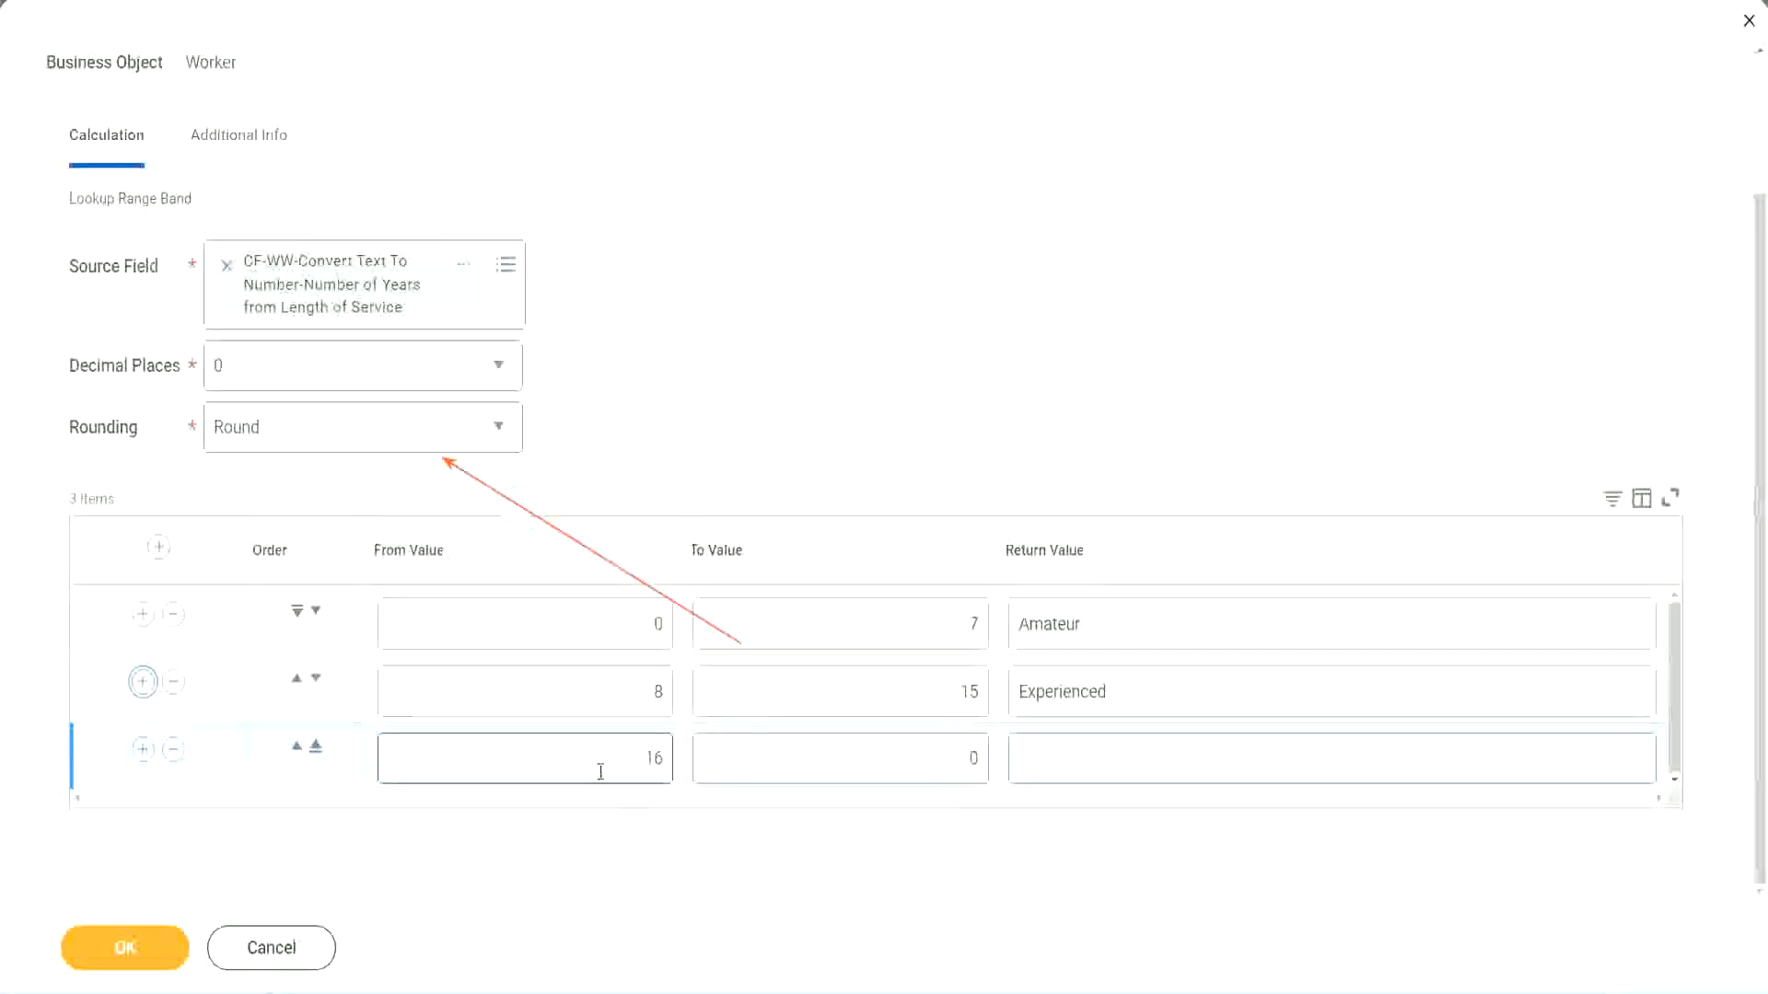
pyautogui.click(888, 760)
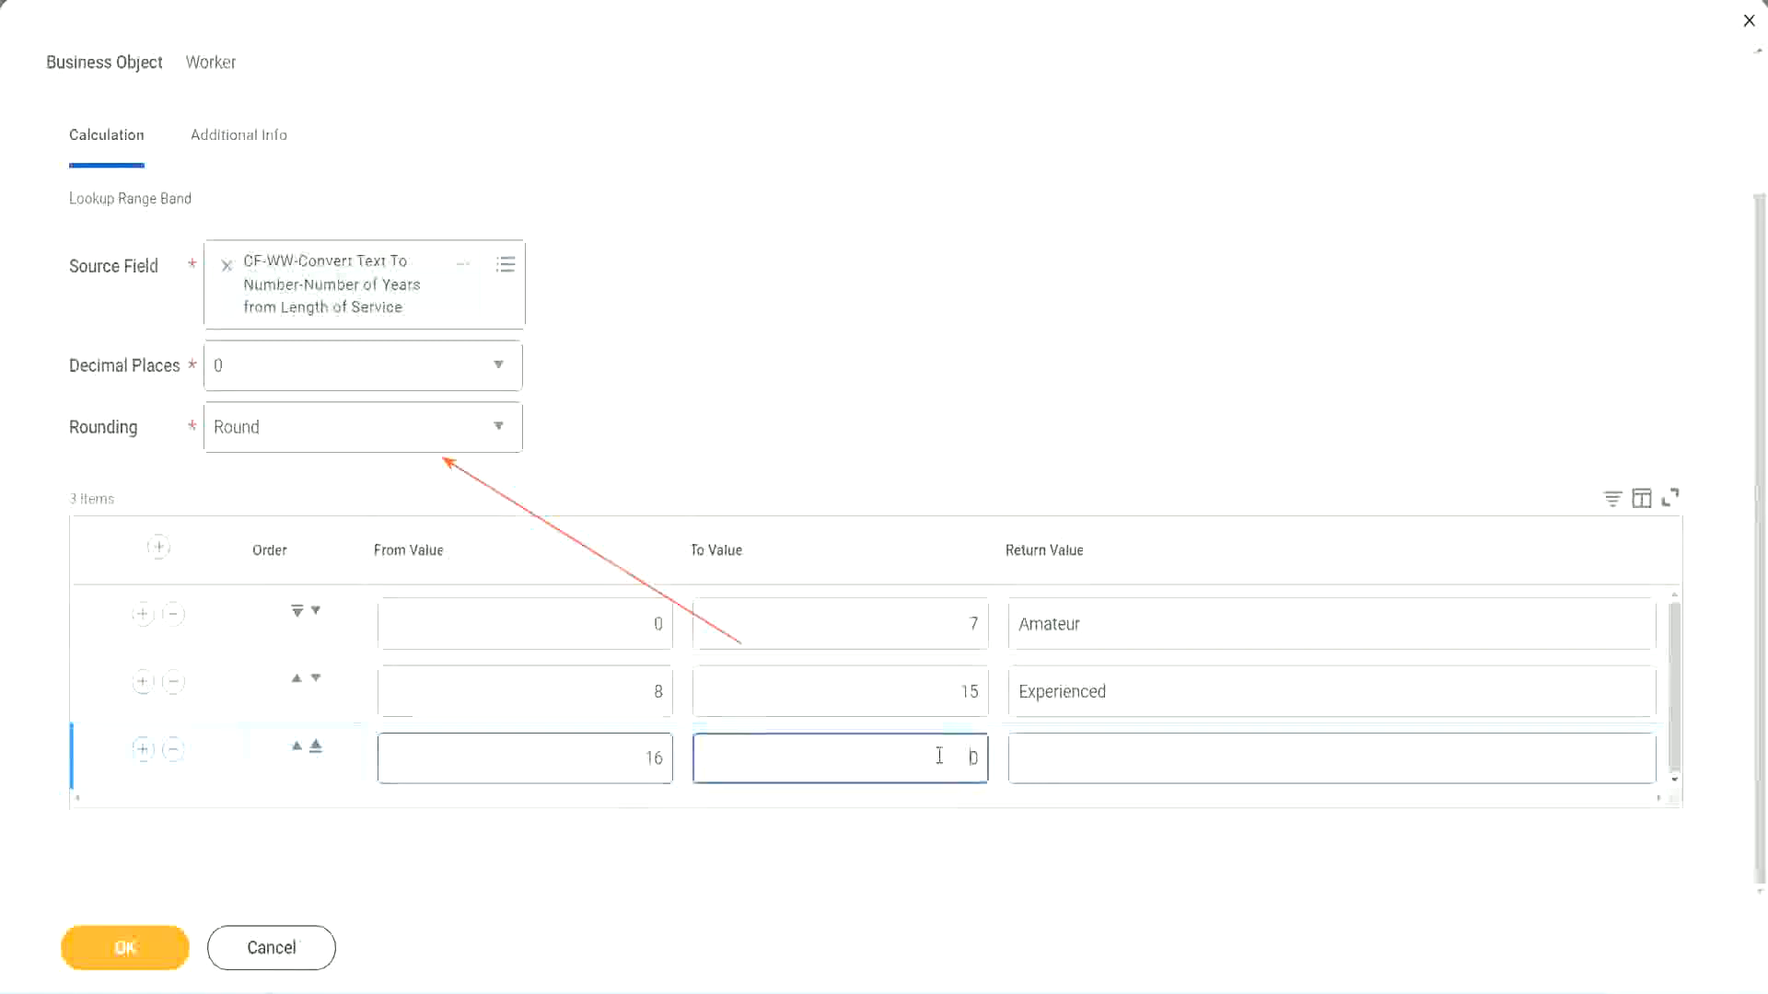
pyautogui.write('3')
pyautogui.press('Tab')
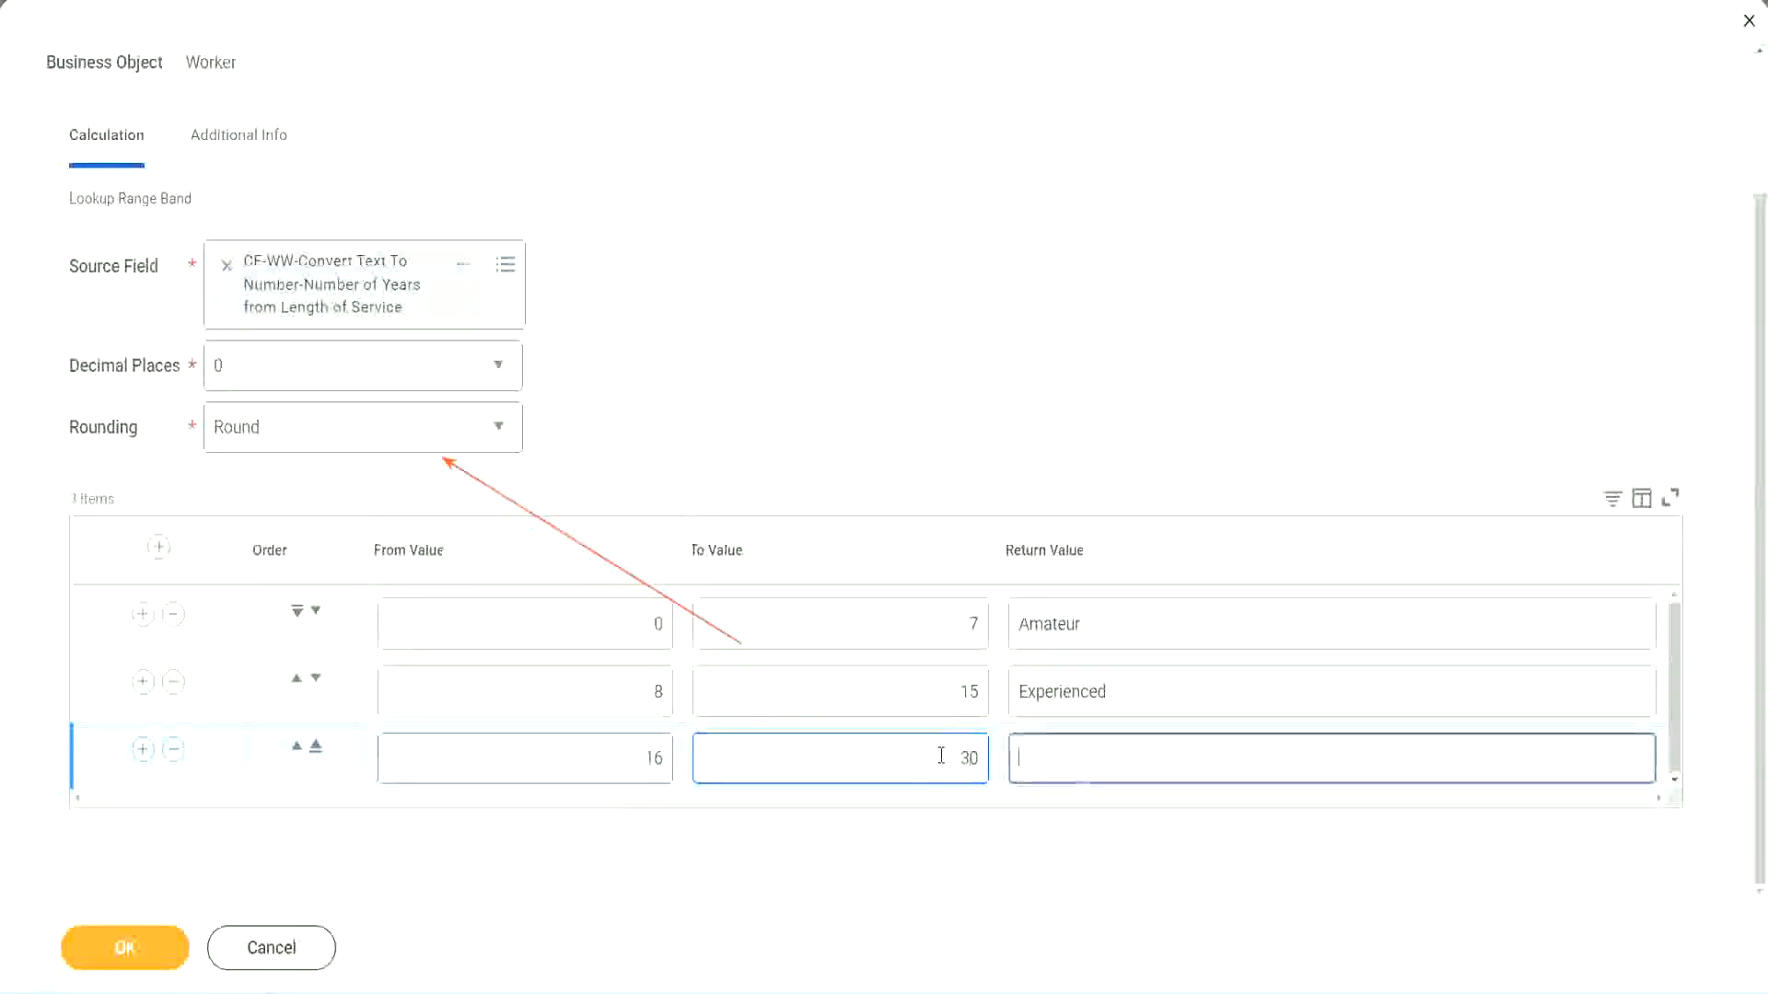
pyautogui.write('L')
pyautogui.press('BackSpace')
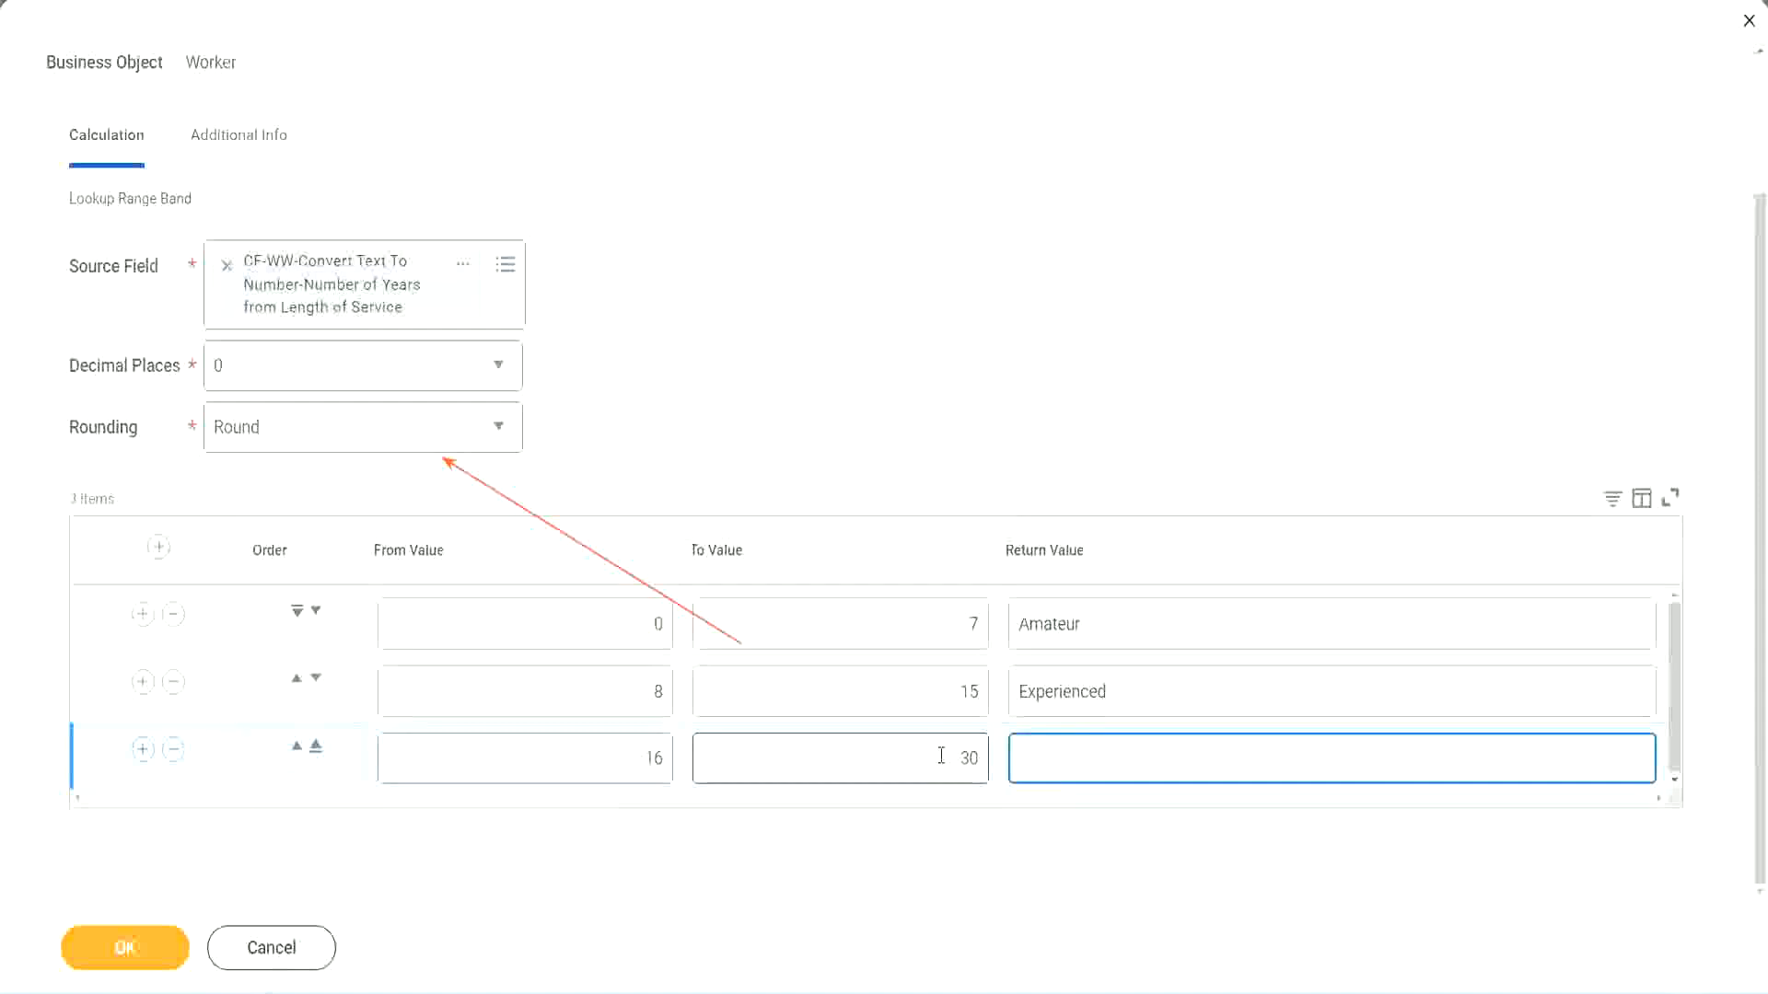
pyautogui.write('Senior')
# Add a fourth band row from 31 to 1000 that returns Legend.
pyautogui.click(141, 750)
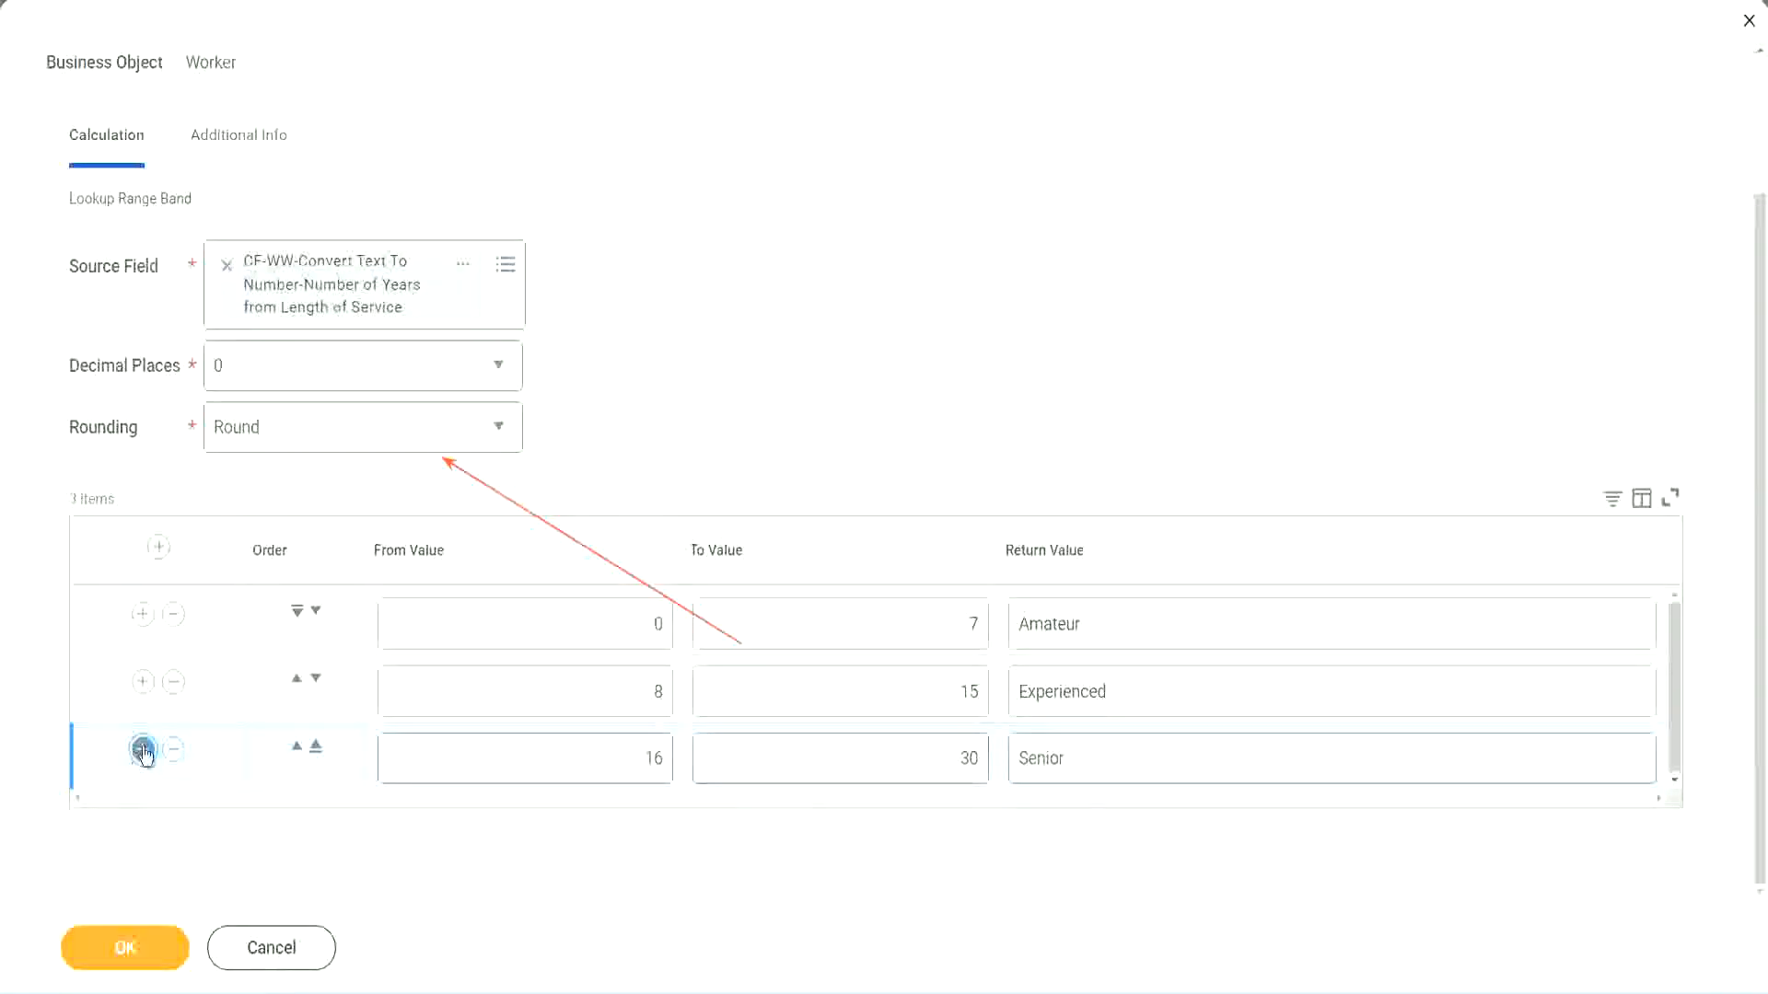
pyautogui.scroll(-1, 460, 737)
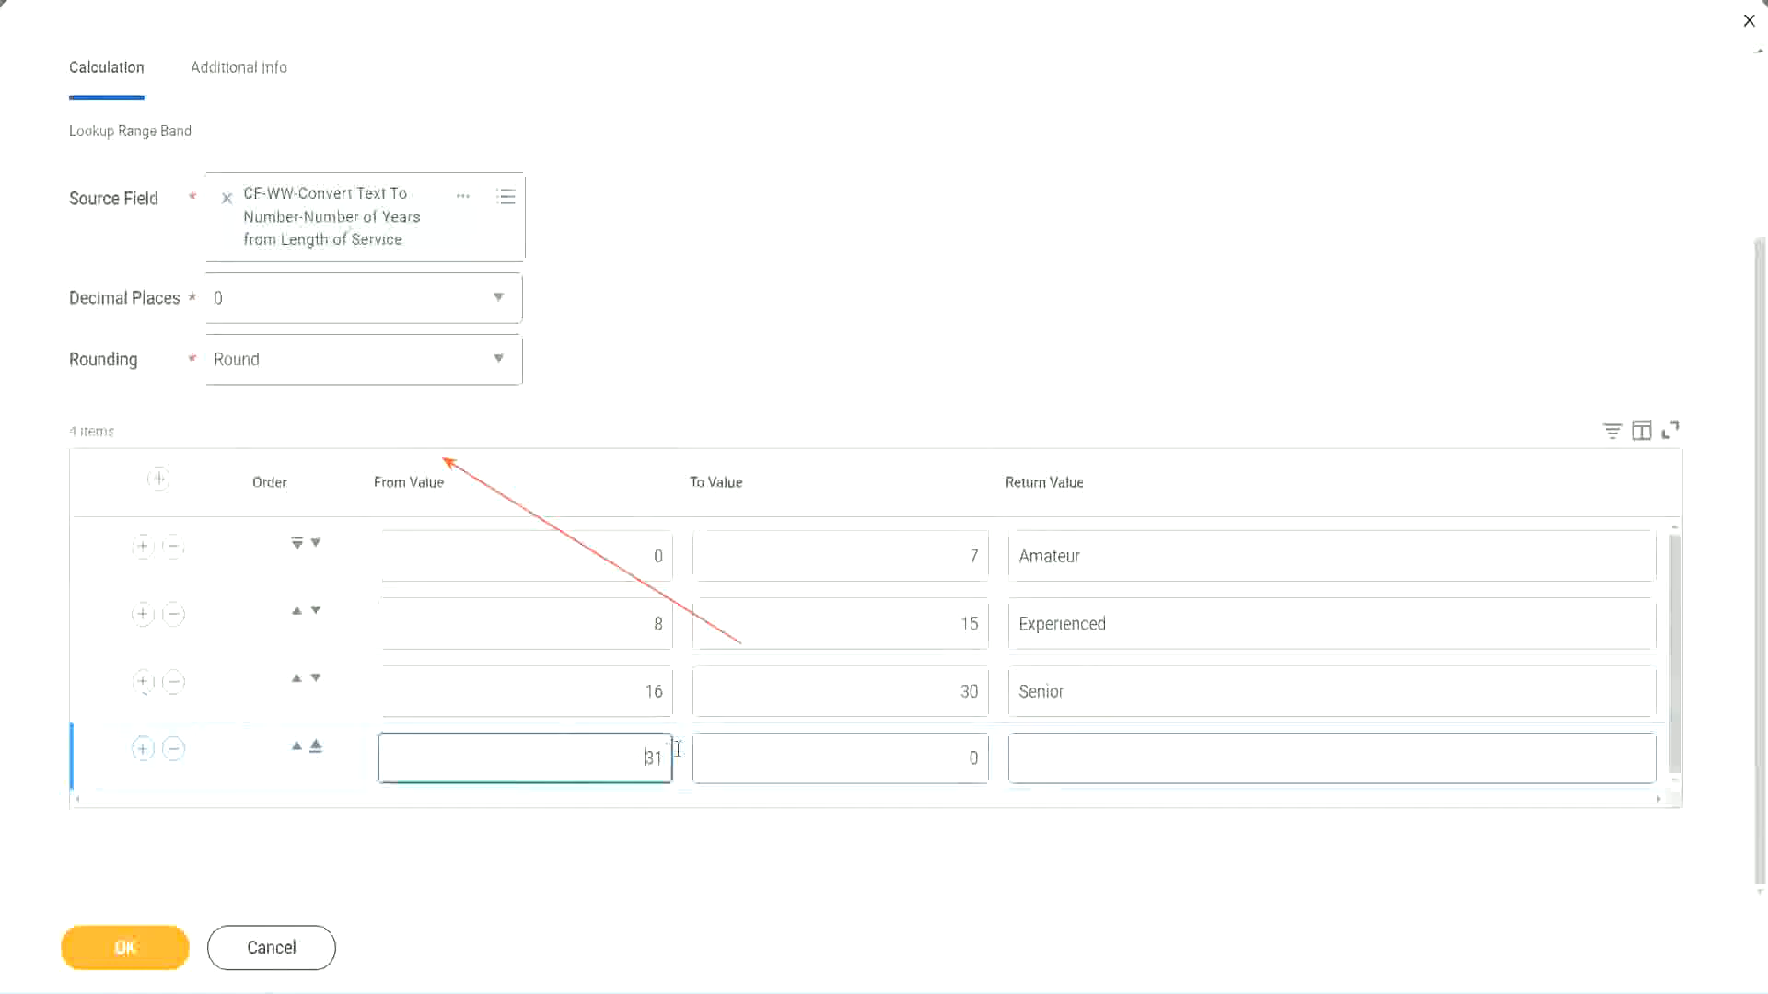
pyautogui.click(582, 749)
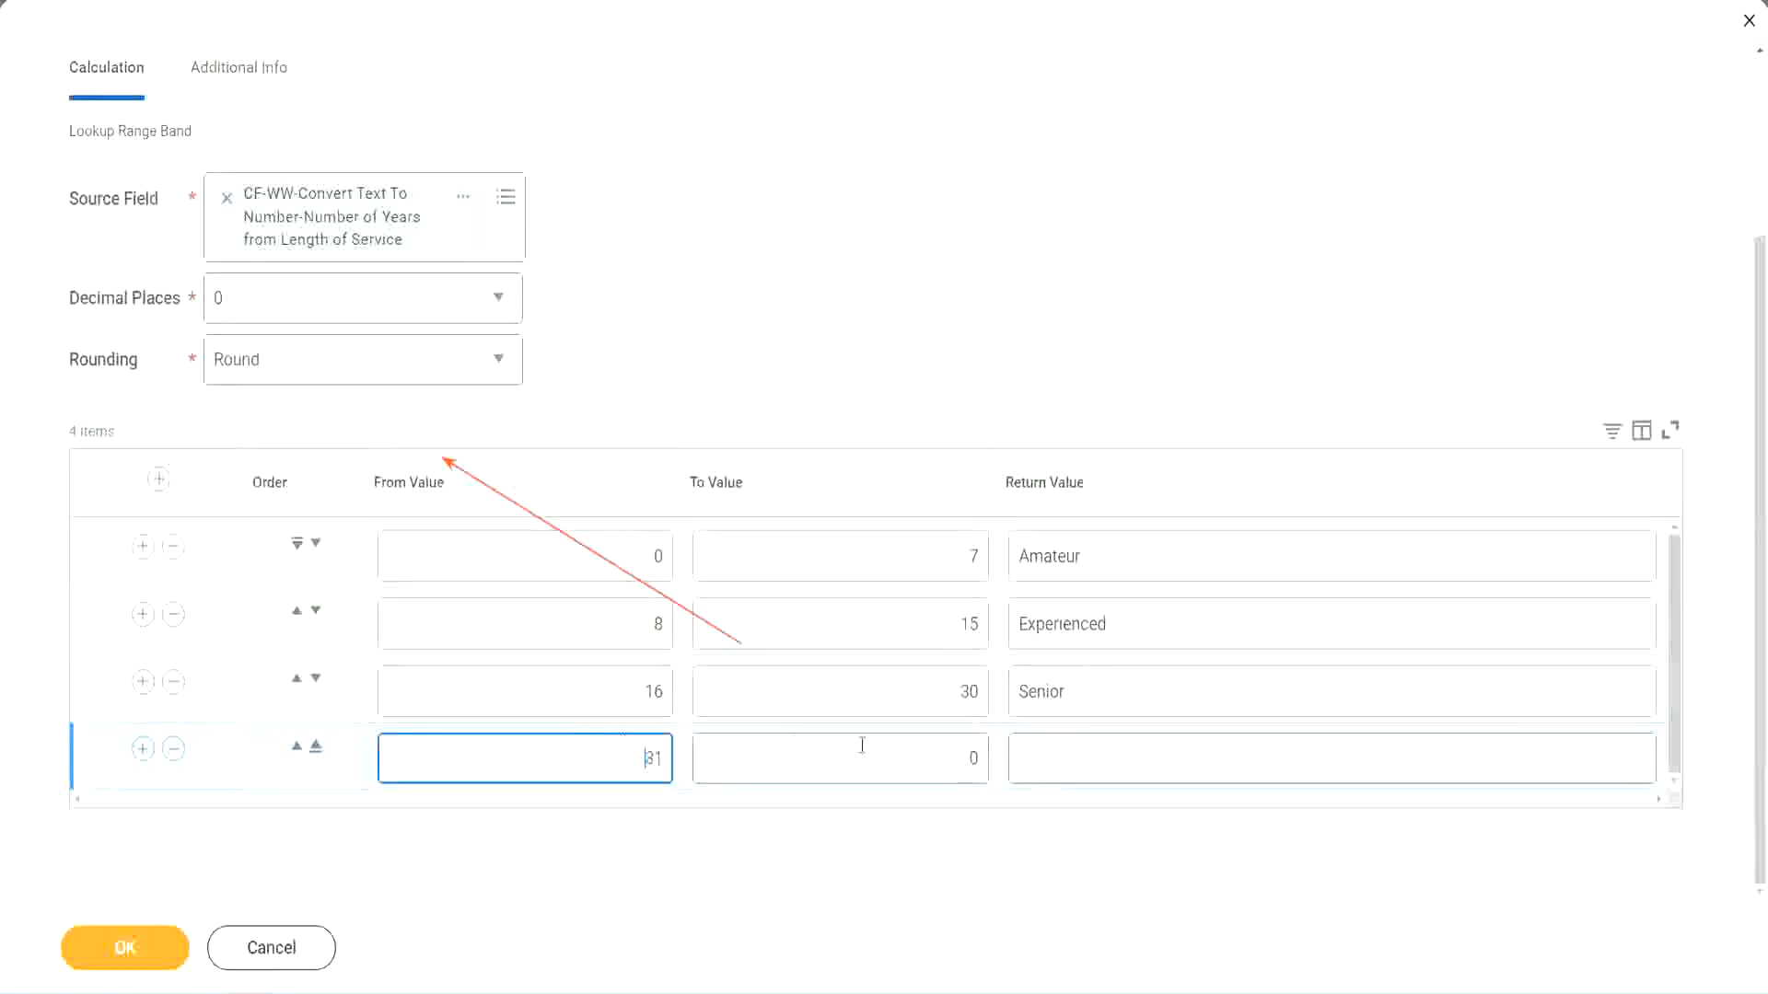
pyautogui.click(952, 759)
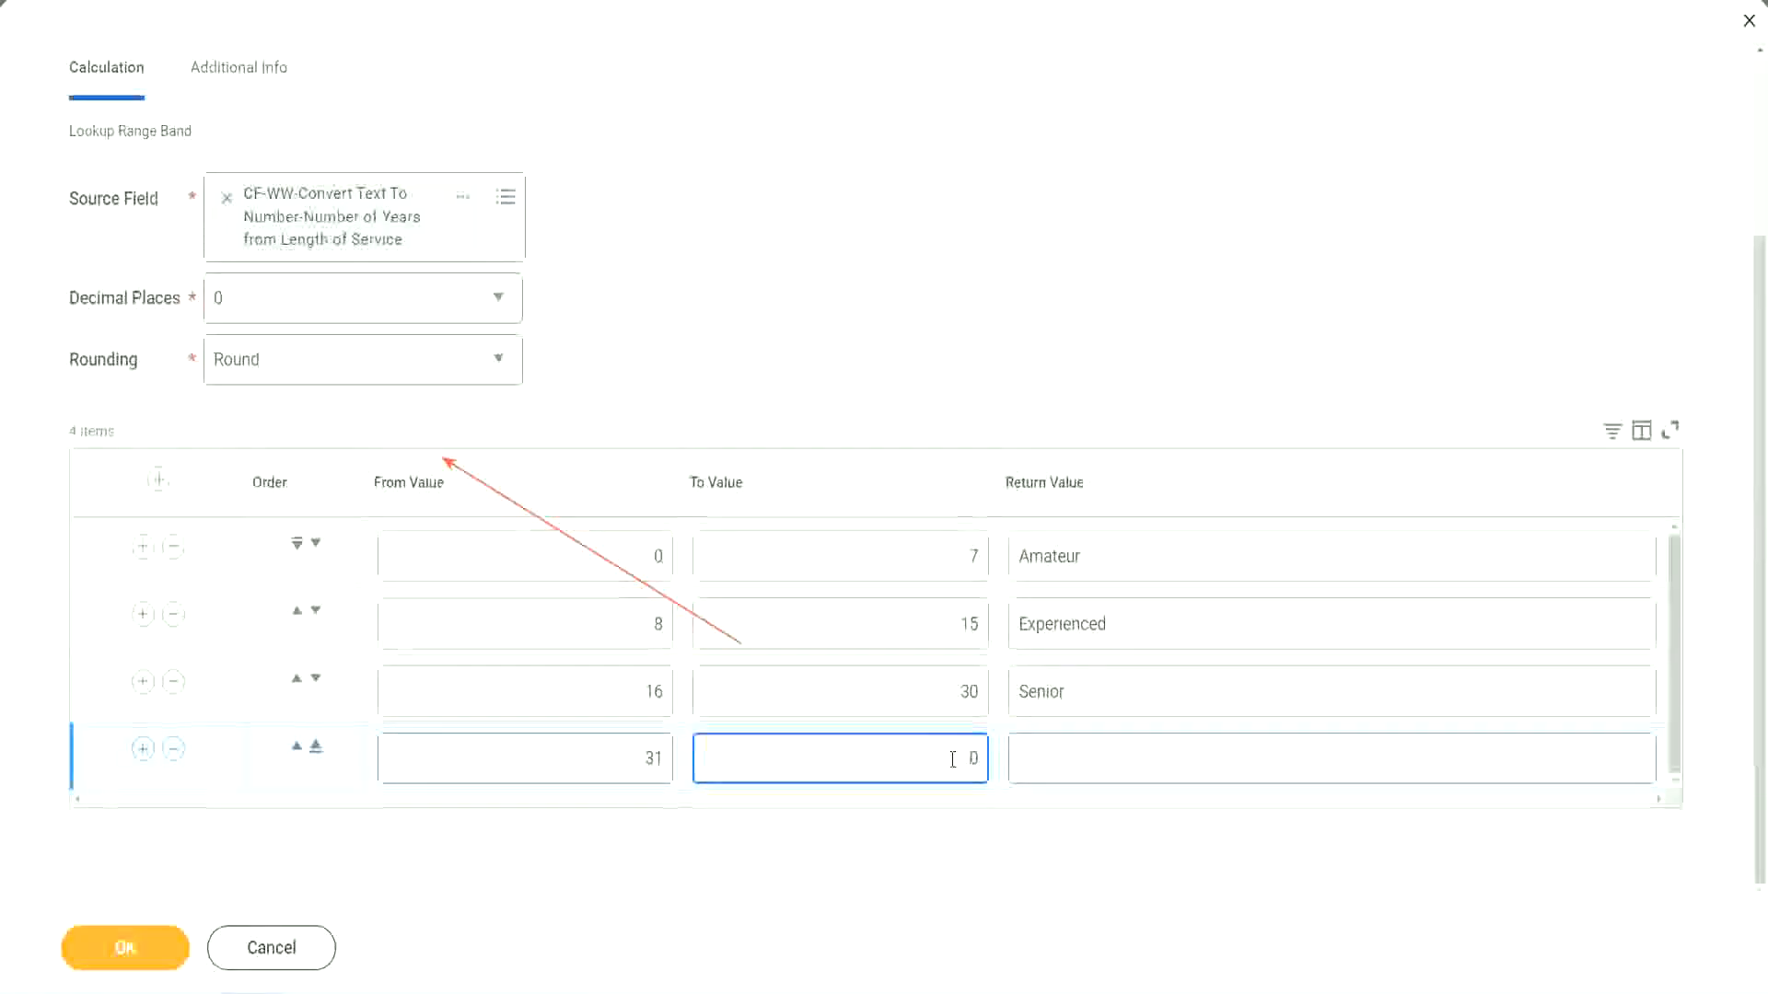
pyautogui.write('1000')
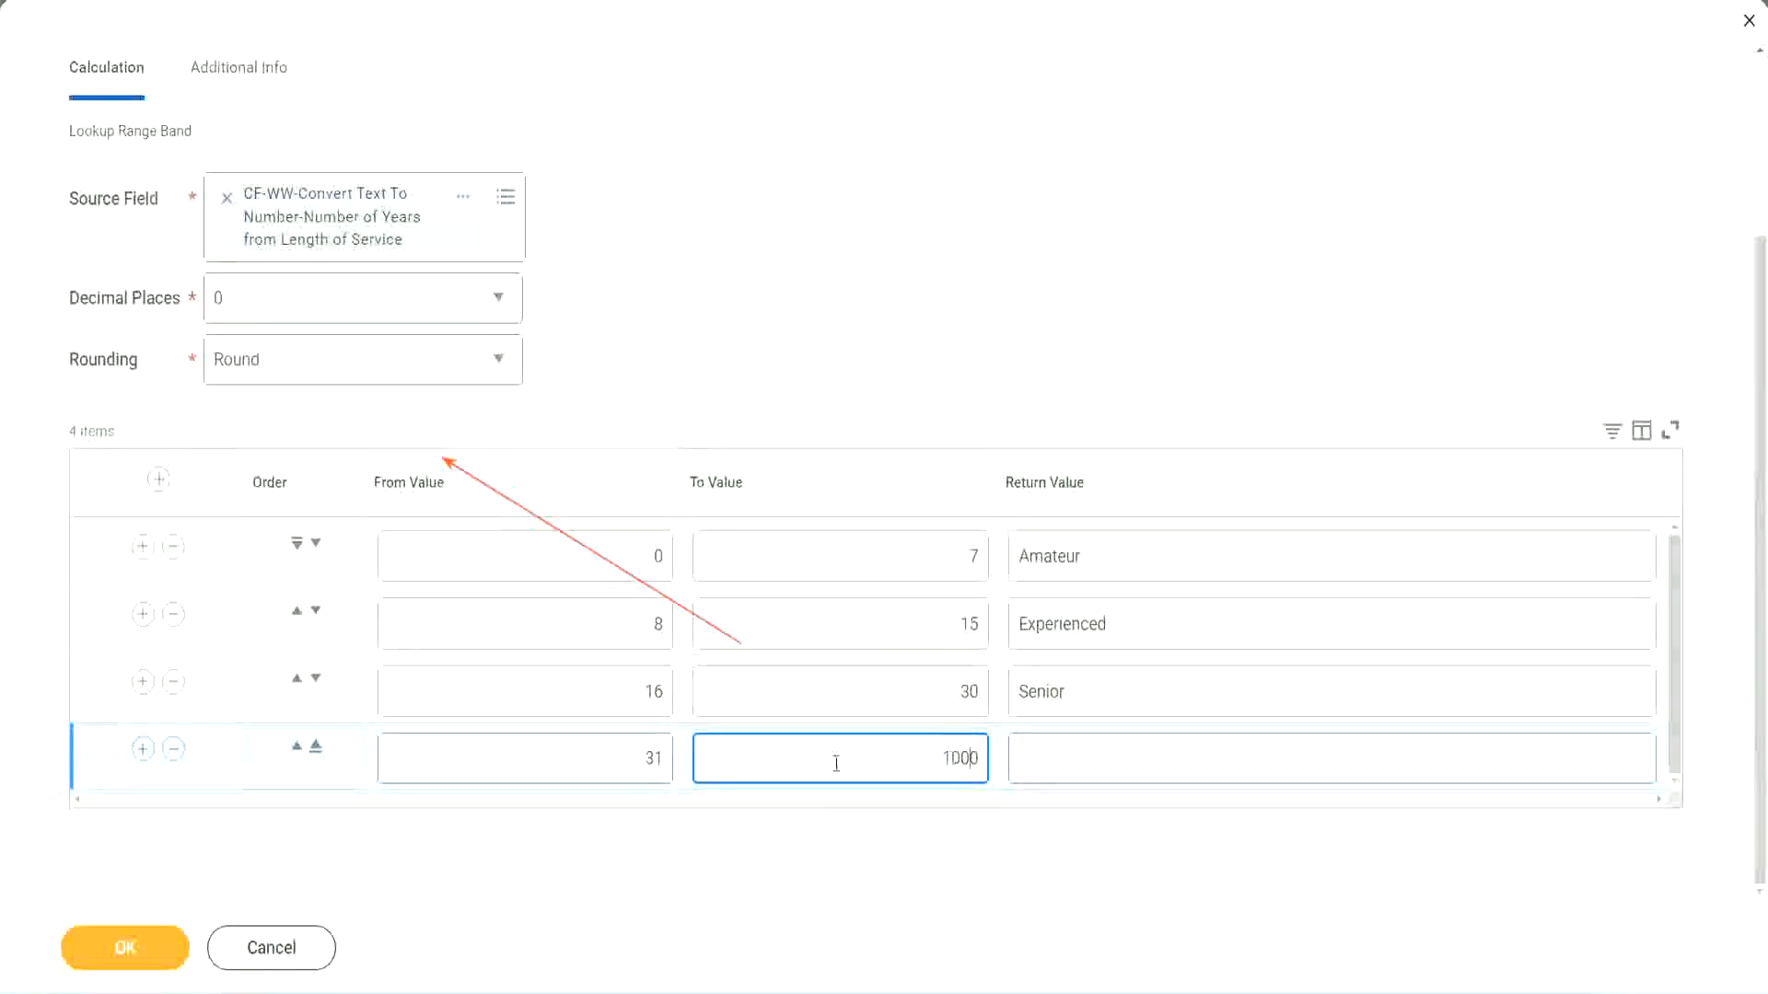
pyautogui.moveTo(919, 742); pyautogui.dragTo(1013, 743)
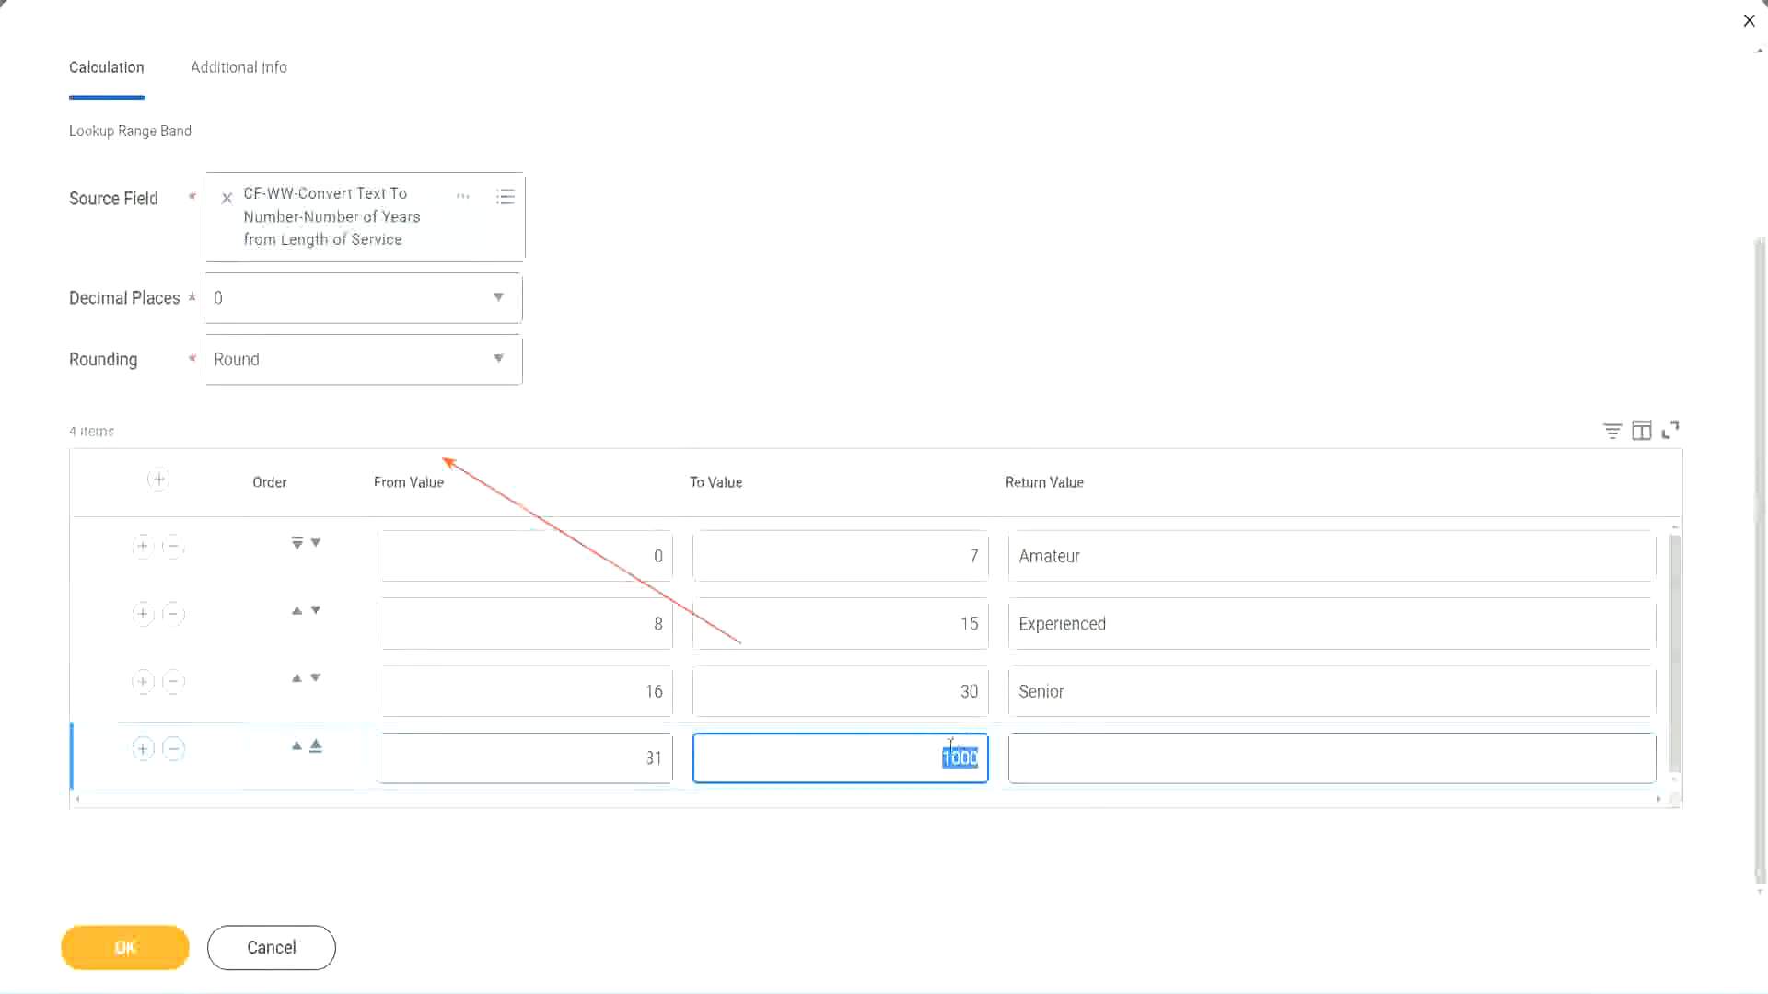
pyautogui.moveTo(936, 751); pyautogui.dragTo(990, 753)
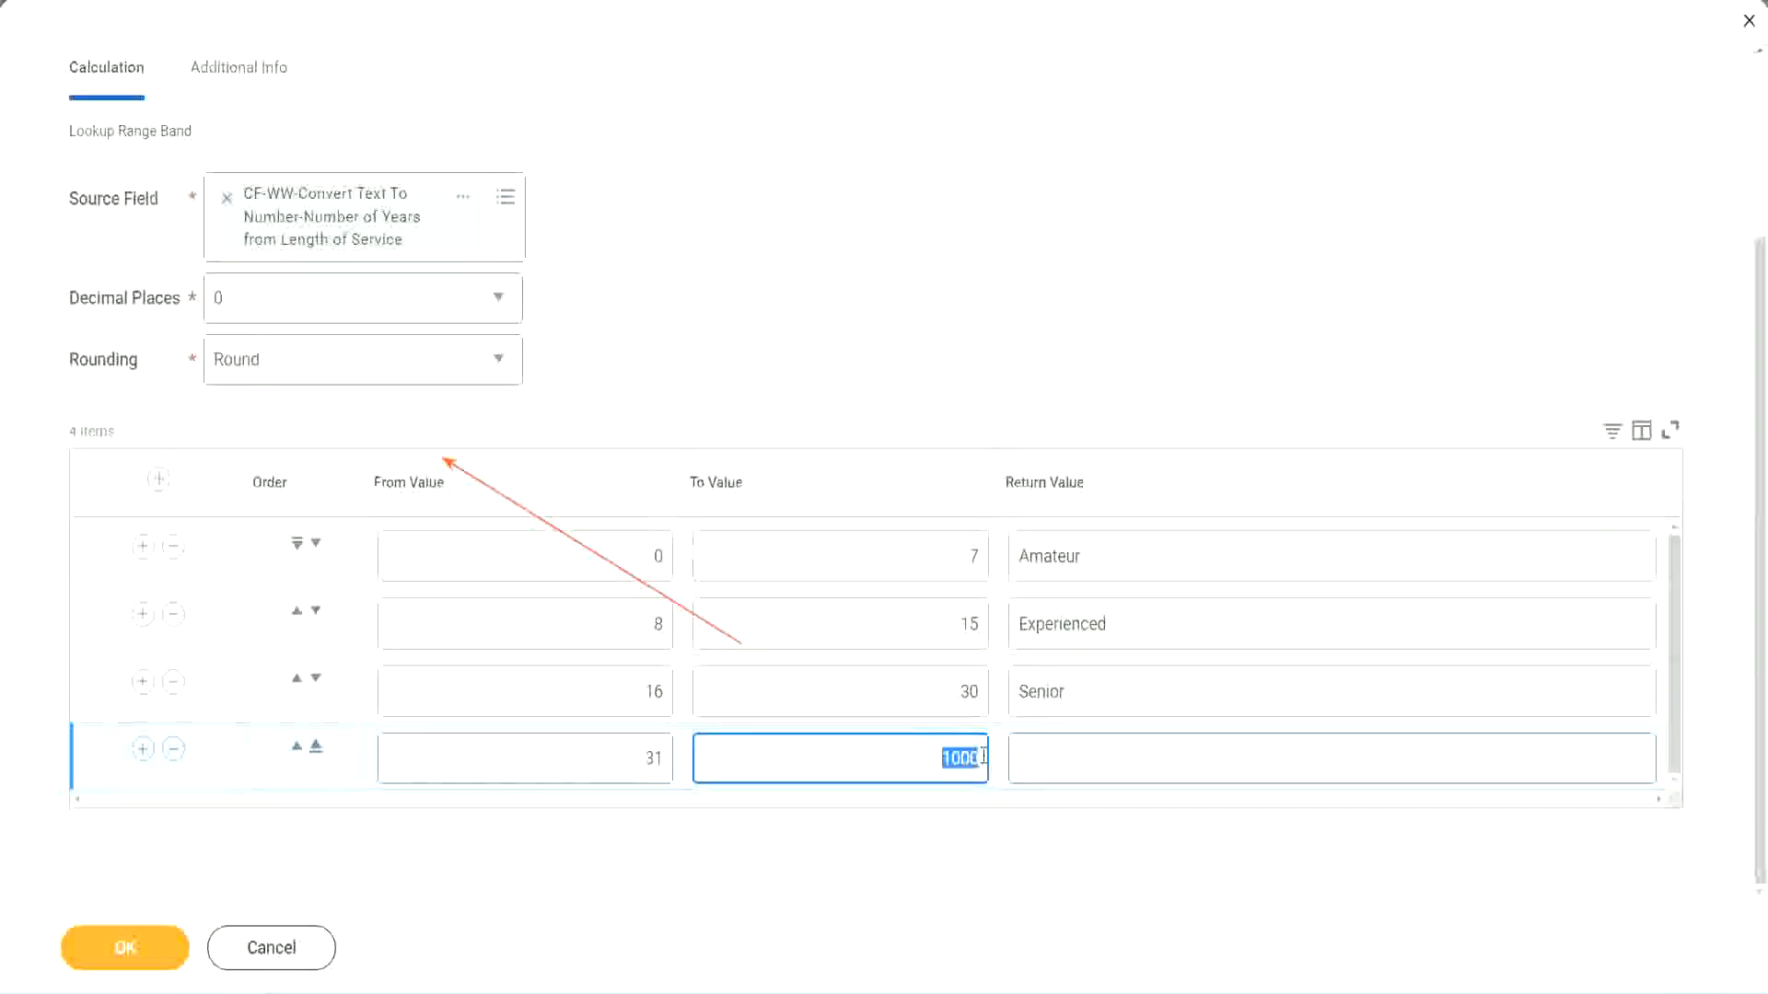
pyautogui.click(1103, 758)
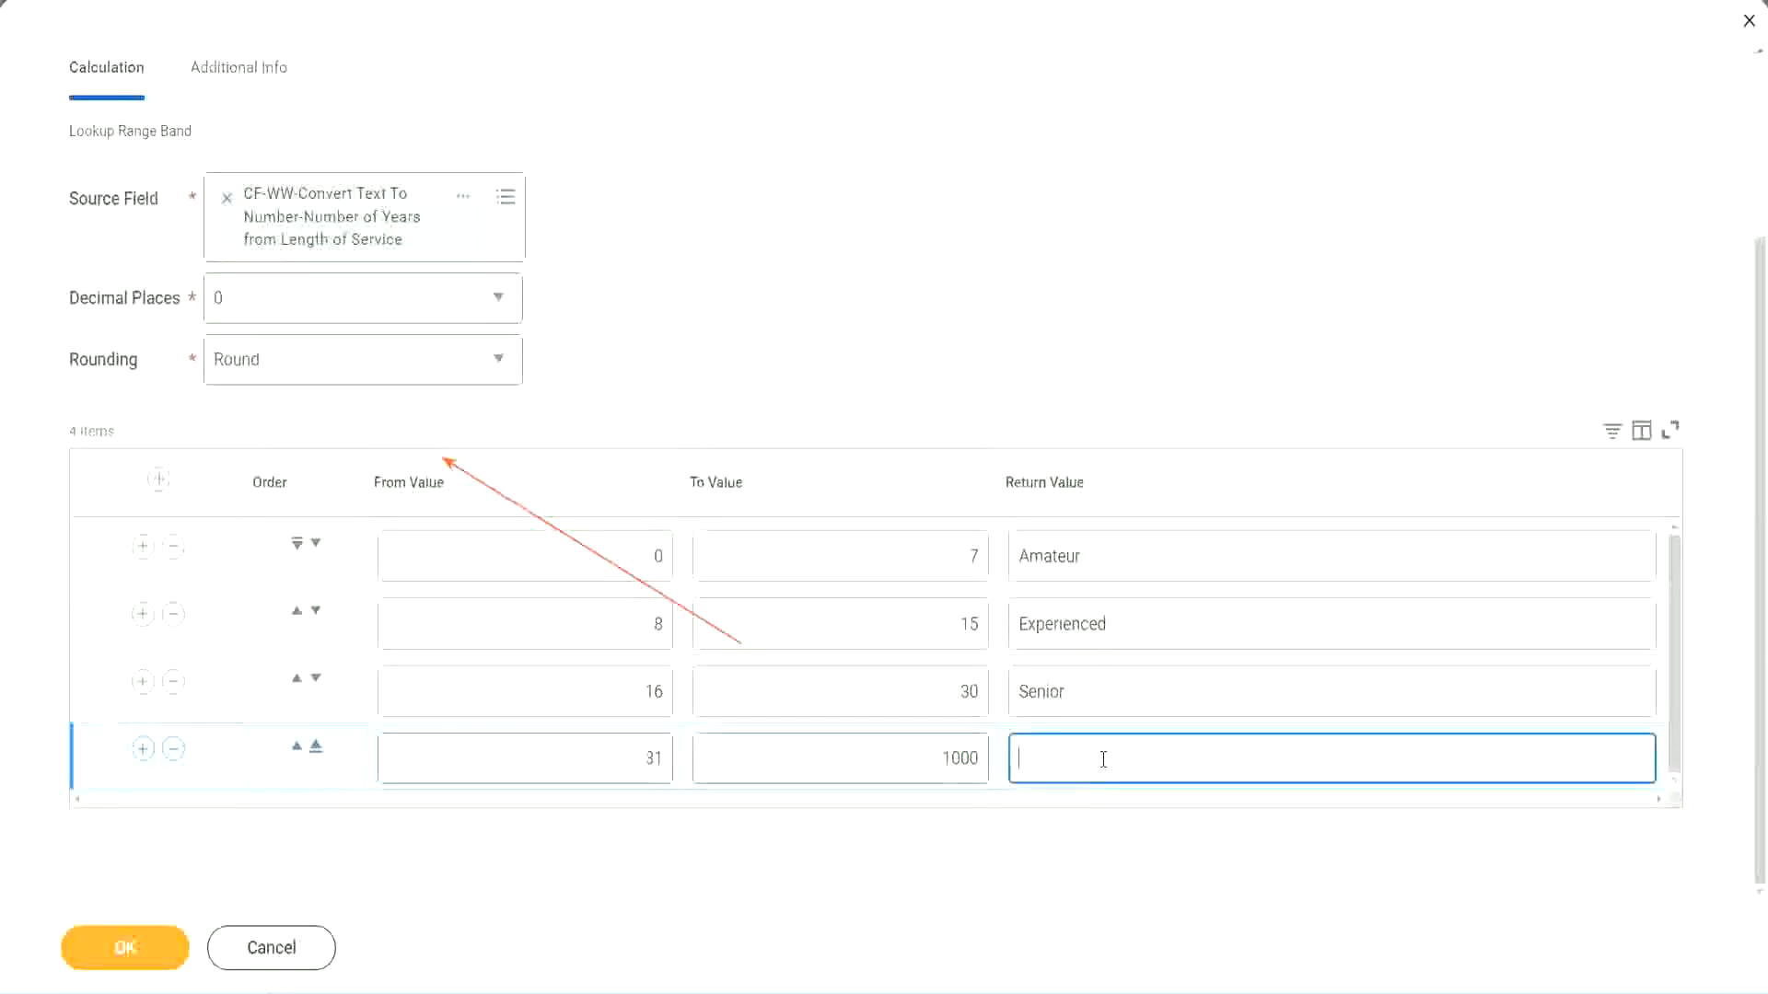
pyautogui.write('Legend')
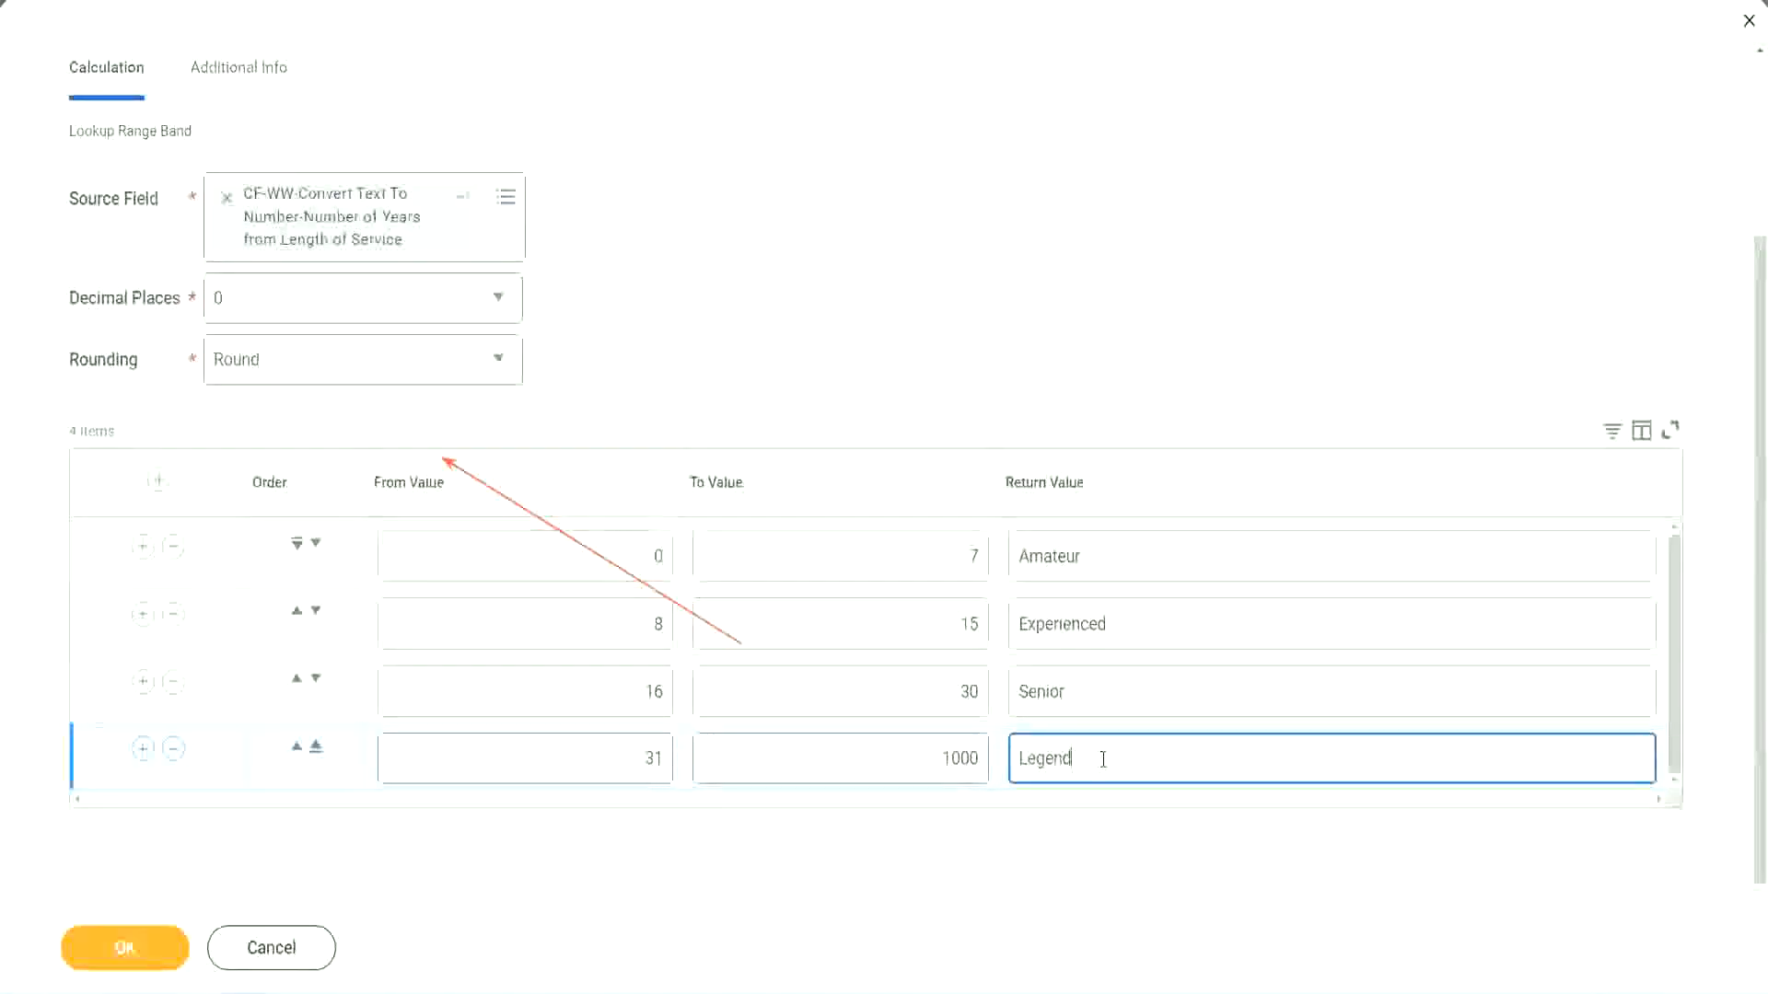
# Review the From, To and Return values of all four band rows.
pyautogui.click(823, 303)
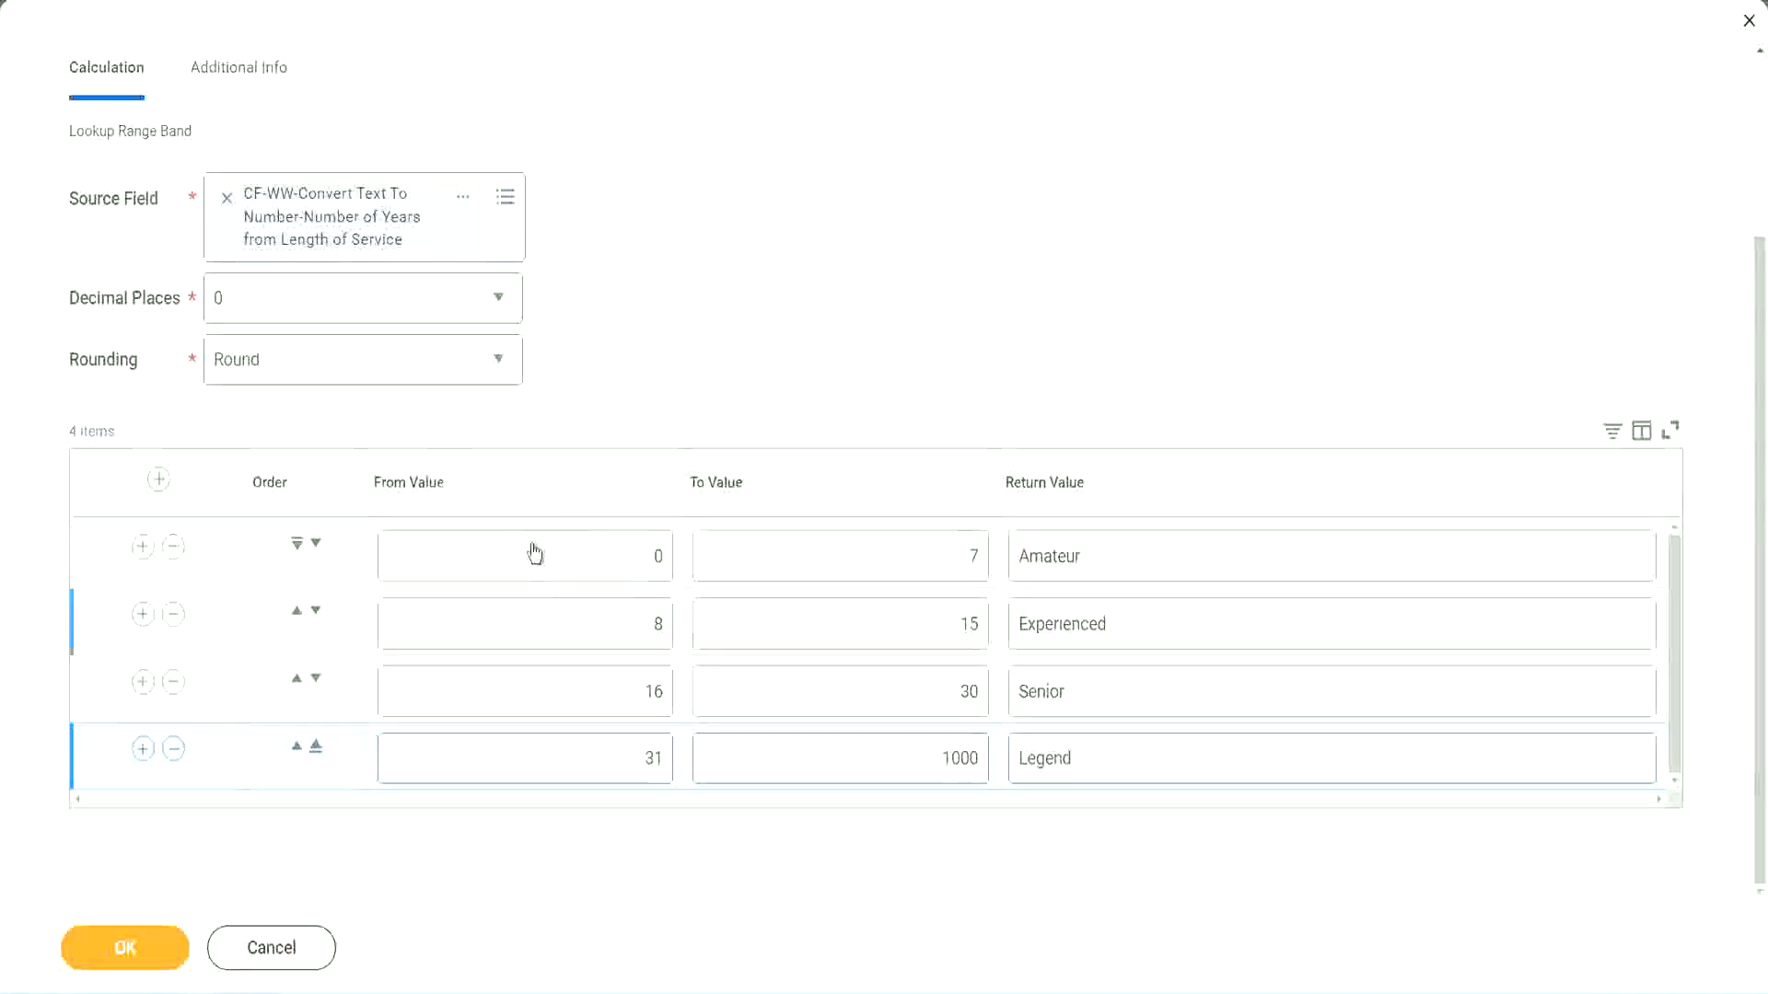
pyautogui.doubleClick(1145, 556)
pyautogui.doubleClick(1144, 625)
pyautogui.doubleClick(1113, 704)
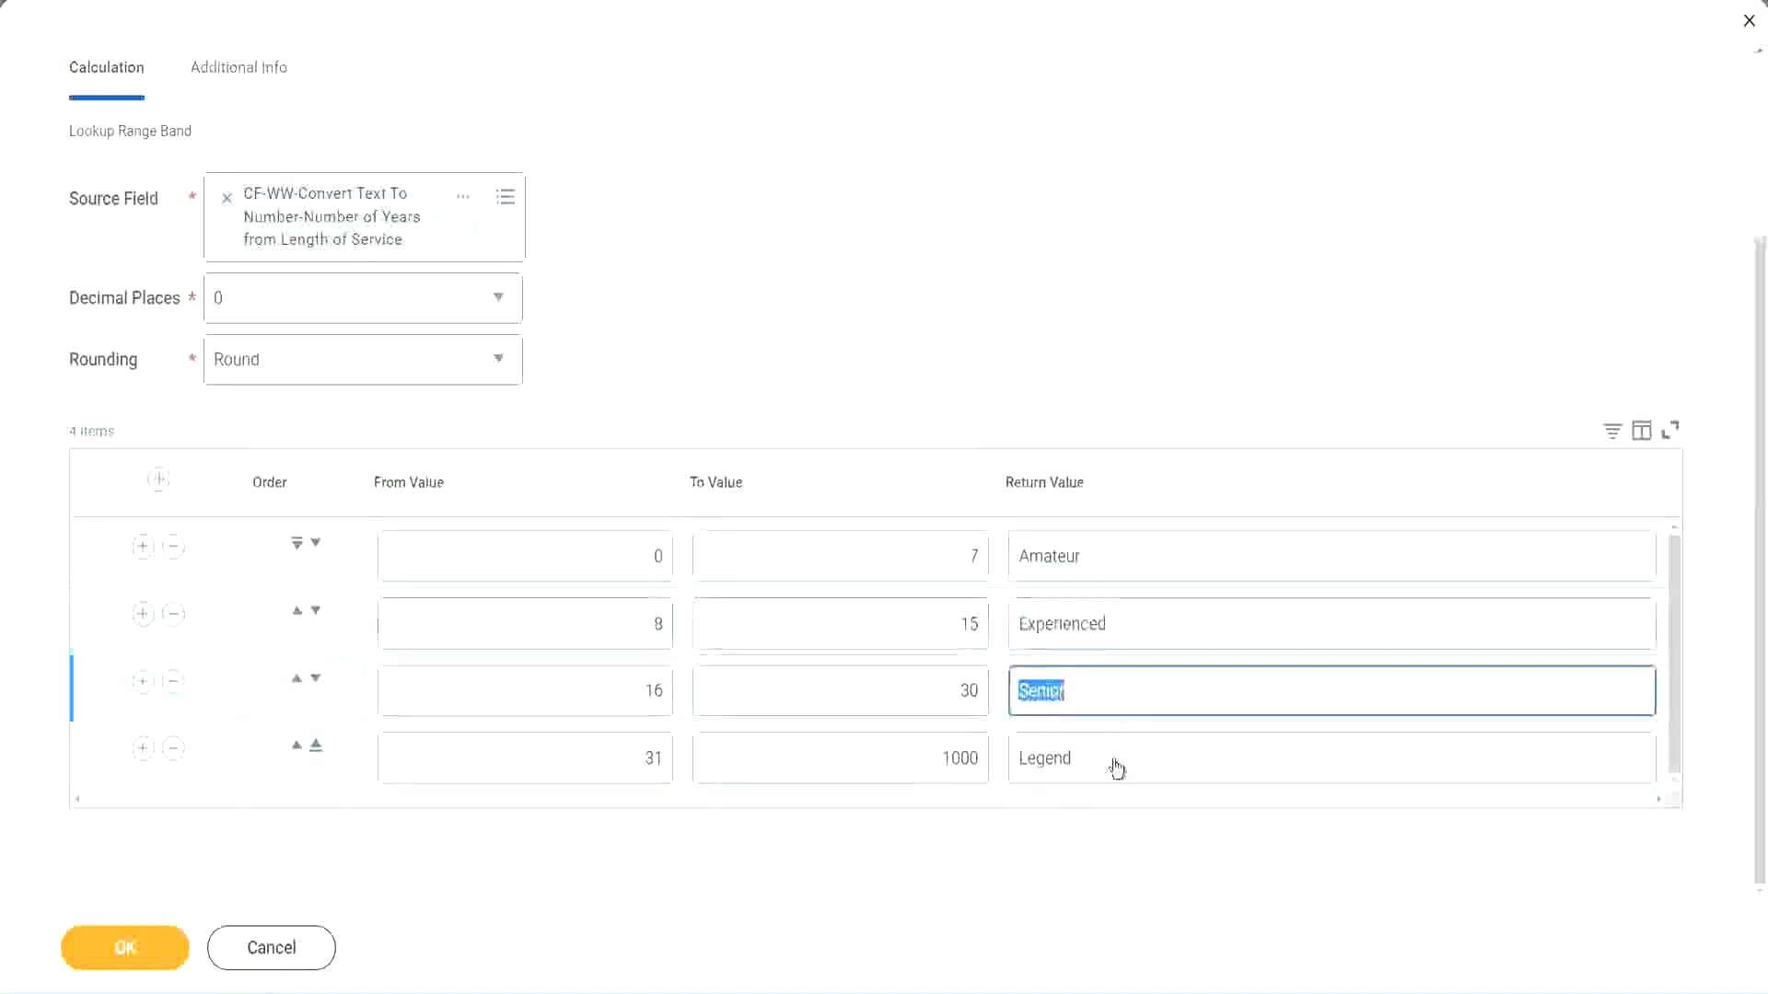
pyautogui.doubleClick(1117, 761)
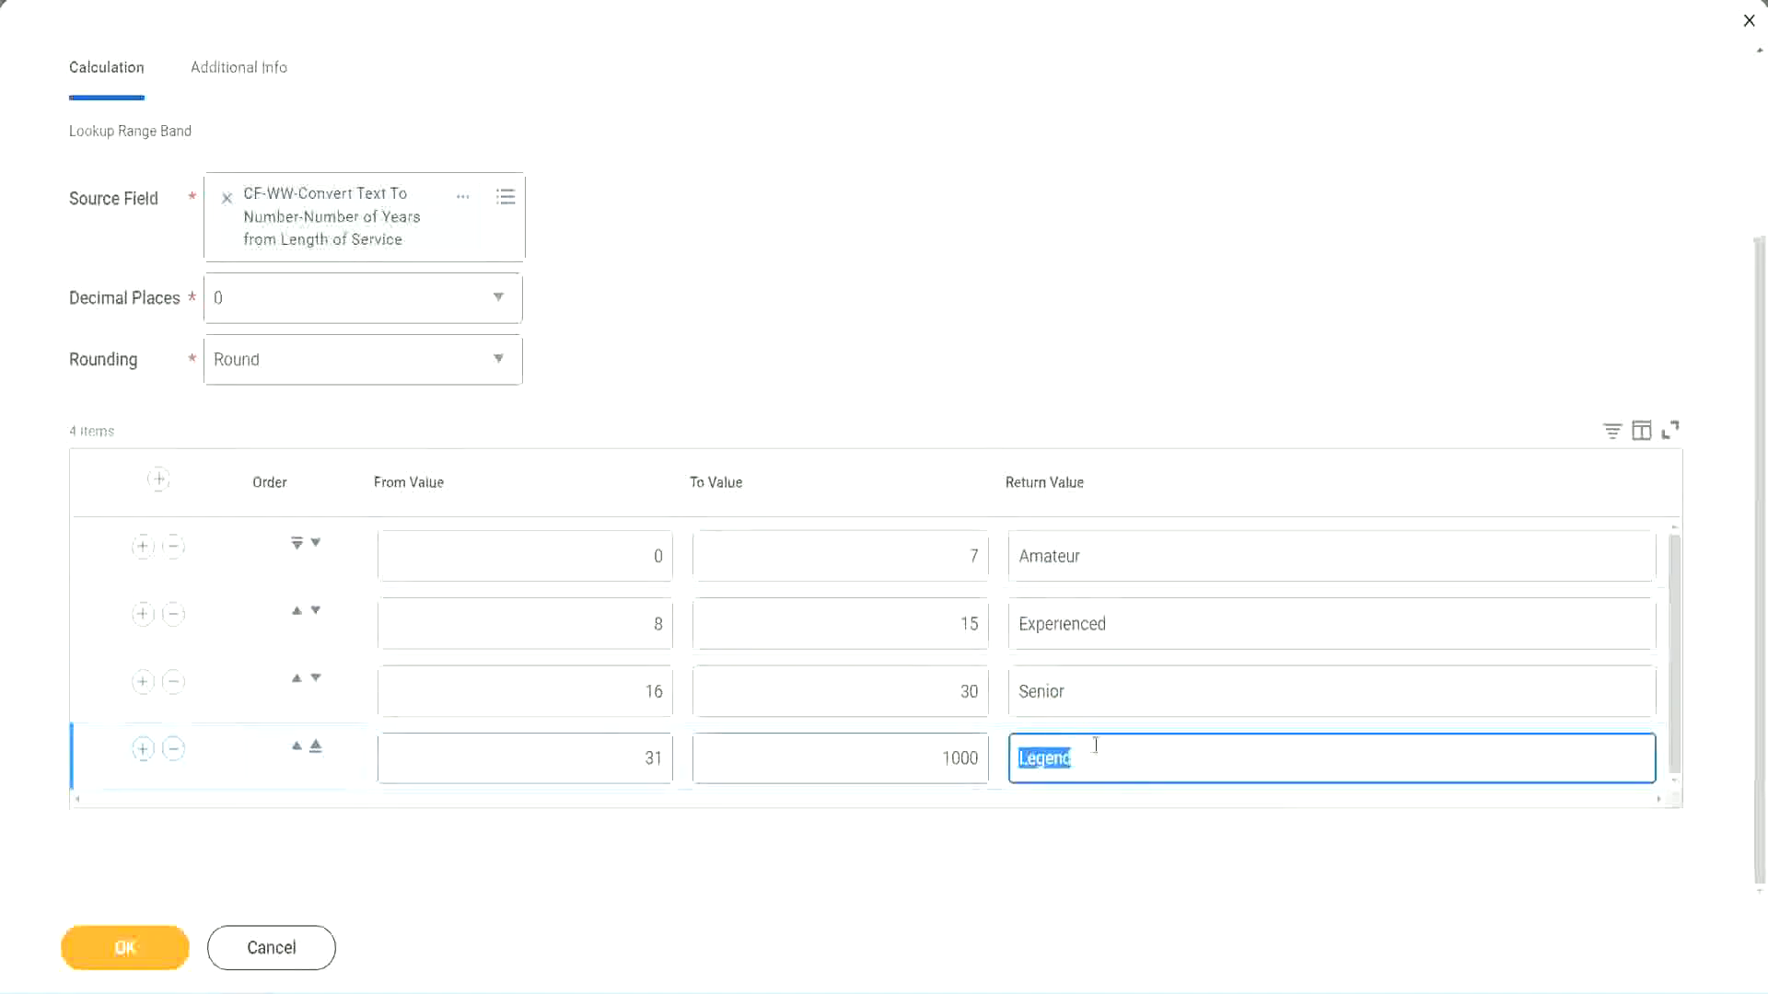
pyautogui.doubleClick(564, 565)
pyautogui.doubleClick(907, 550)
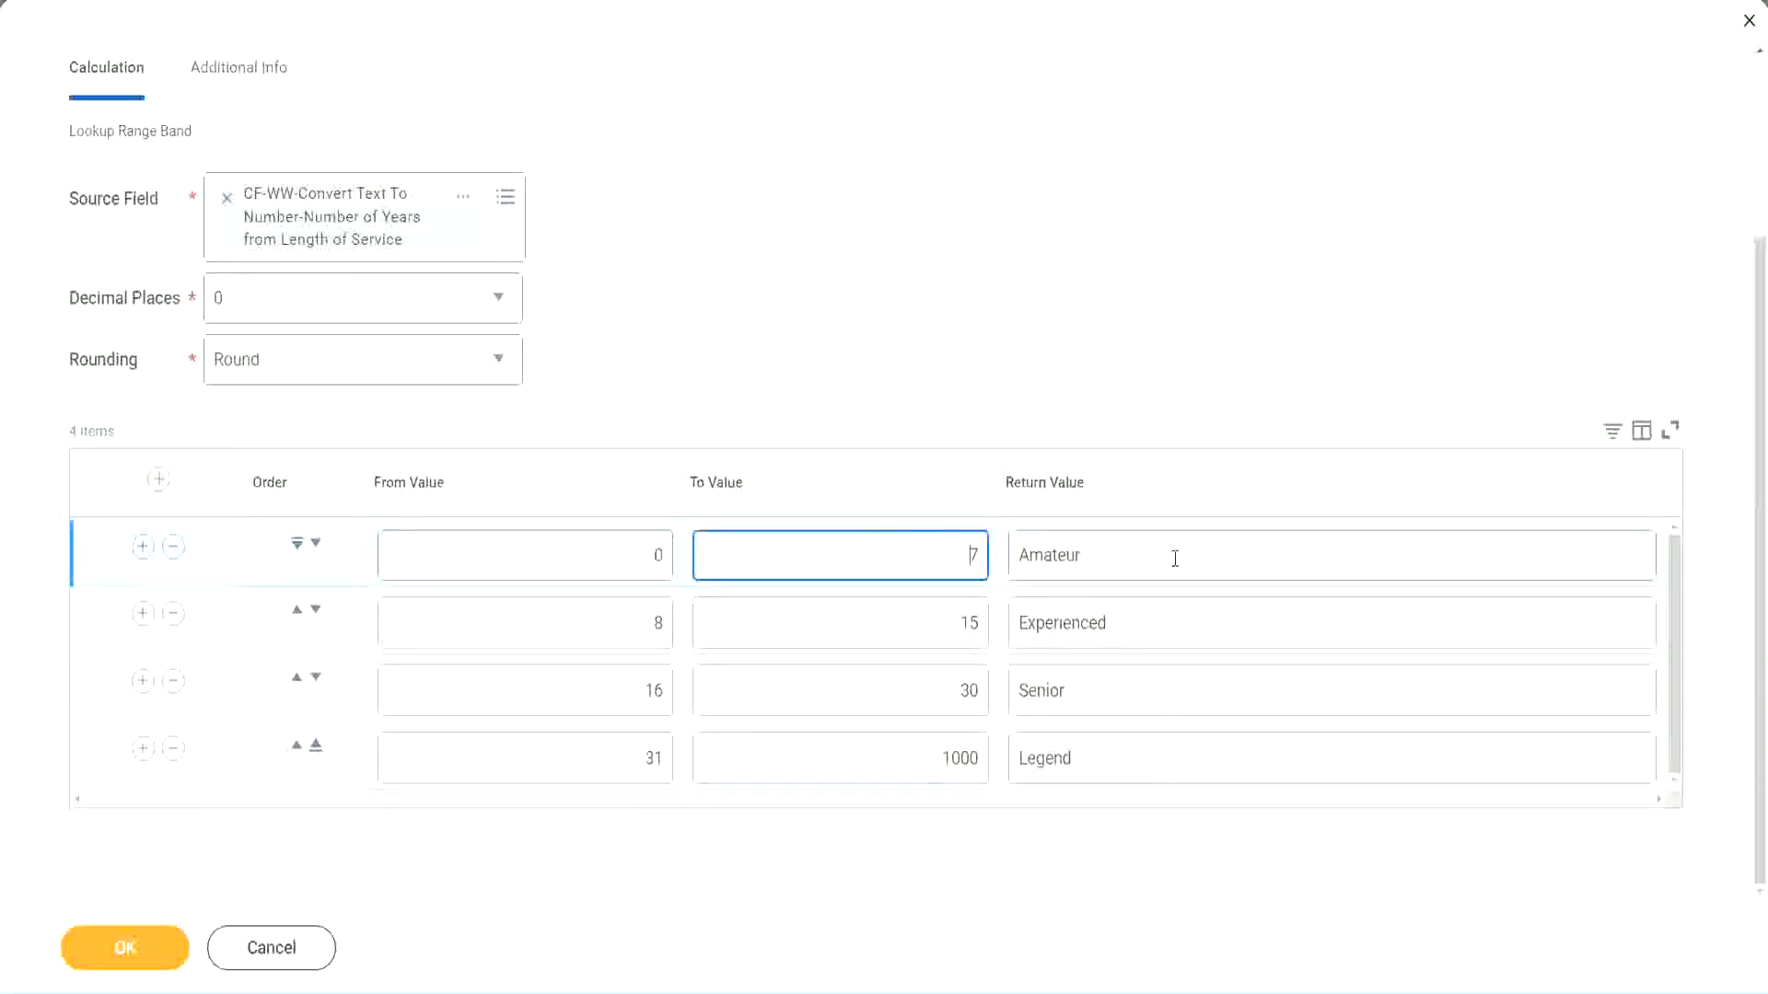
pyautogui.doubleClick(1169, 556)
pyautogui.doubleClick(1145, 622)
pyautogui.doubleClick(1118, 696)
pyautogui.doubleClick(1111, 760)
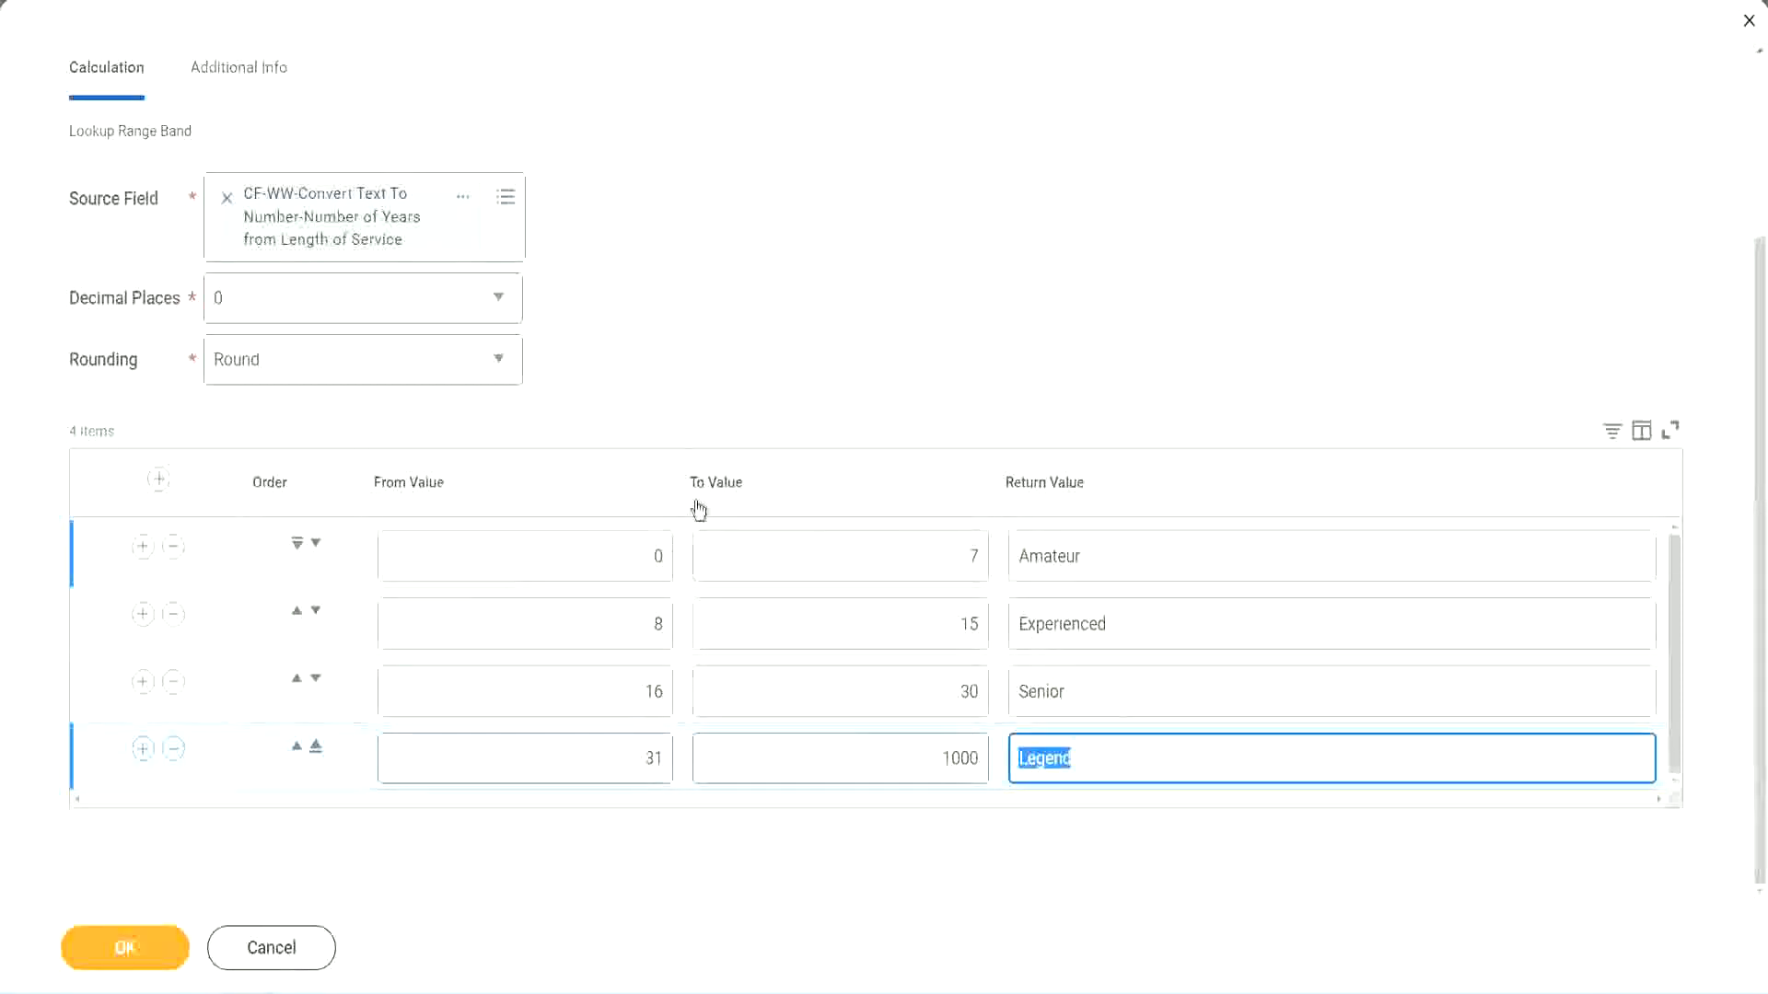
pyautogui.click(819, 386)
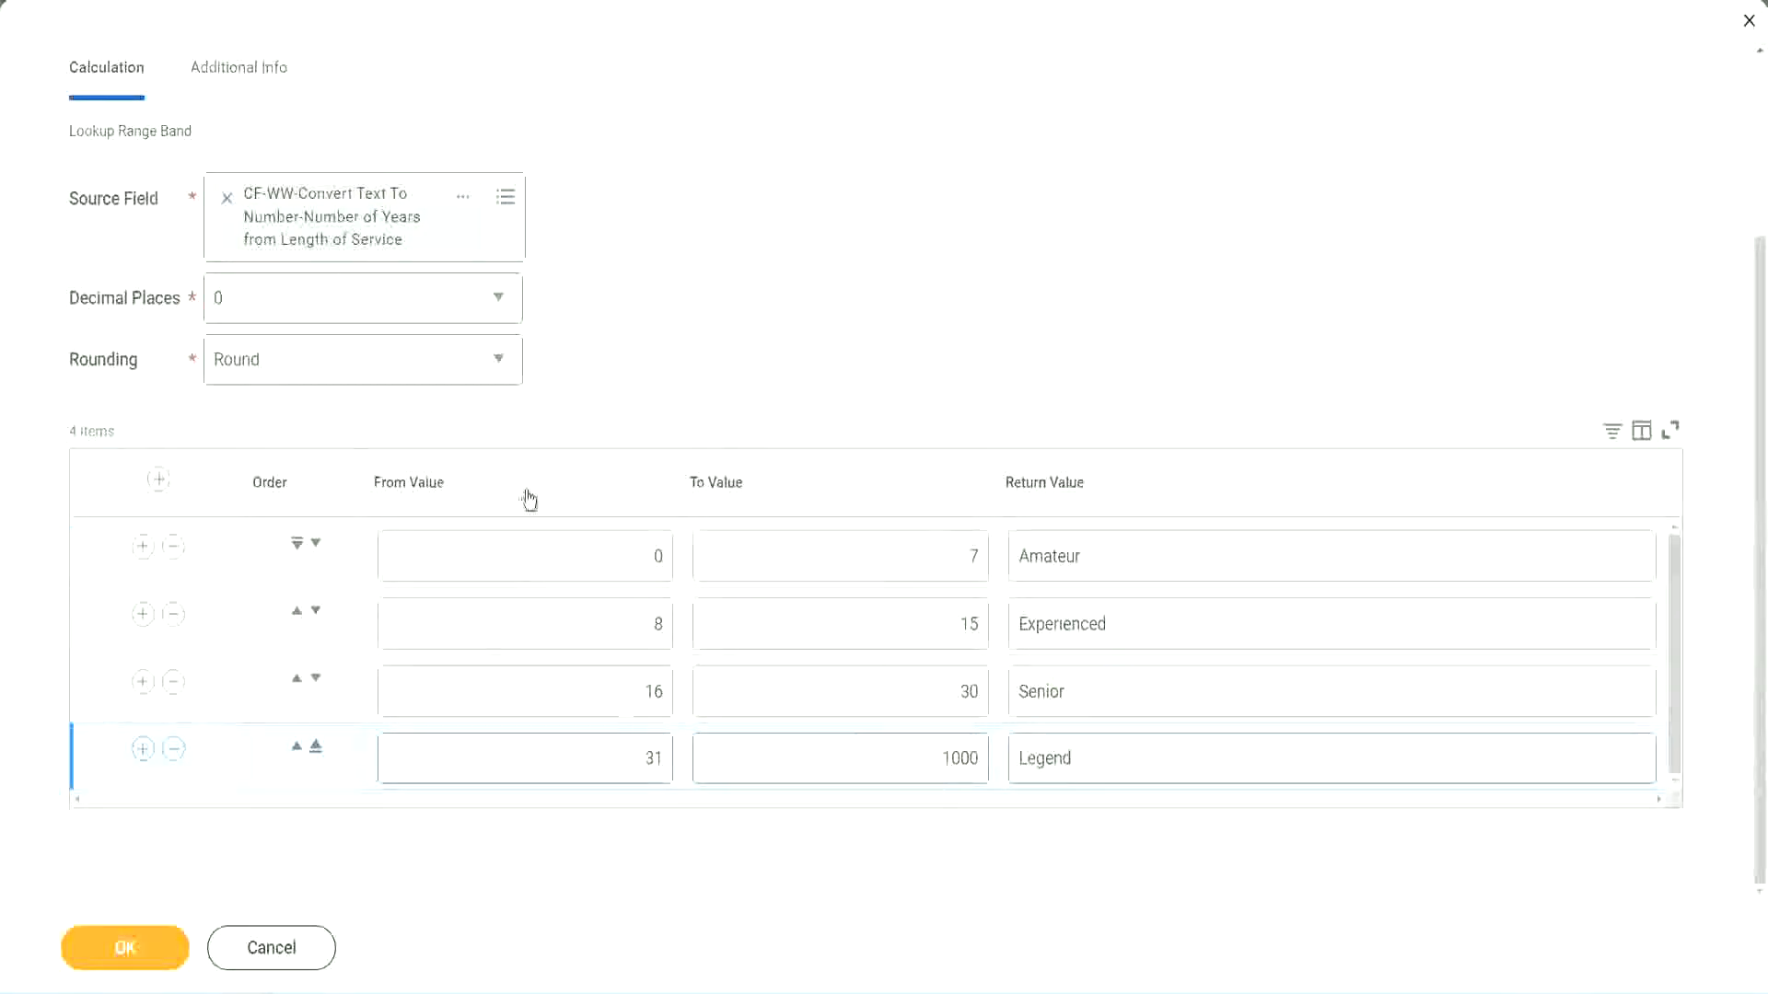
# Save the calculated field and use the context menu of its saved name link.
pyautogui.click(123, 945)
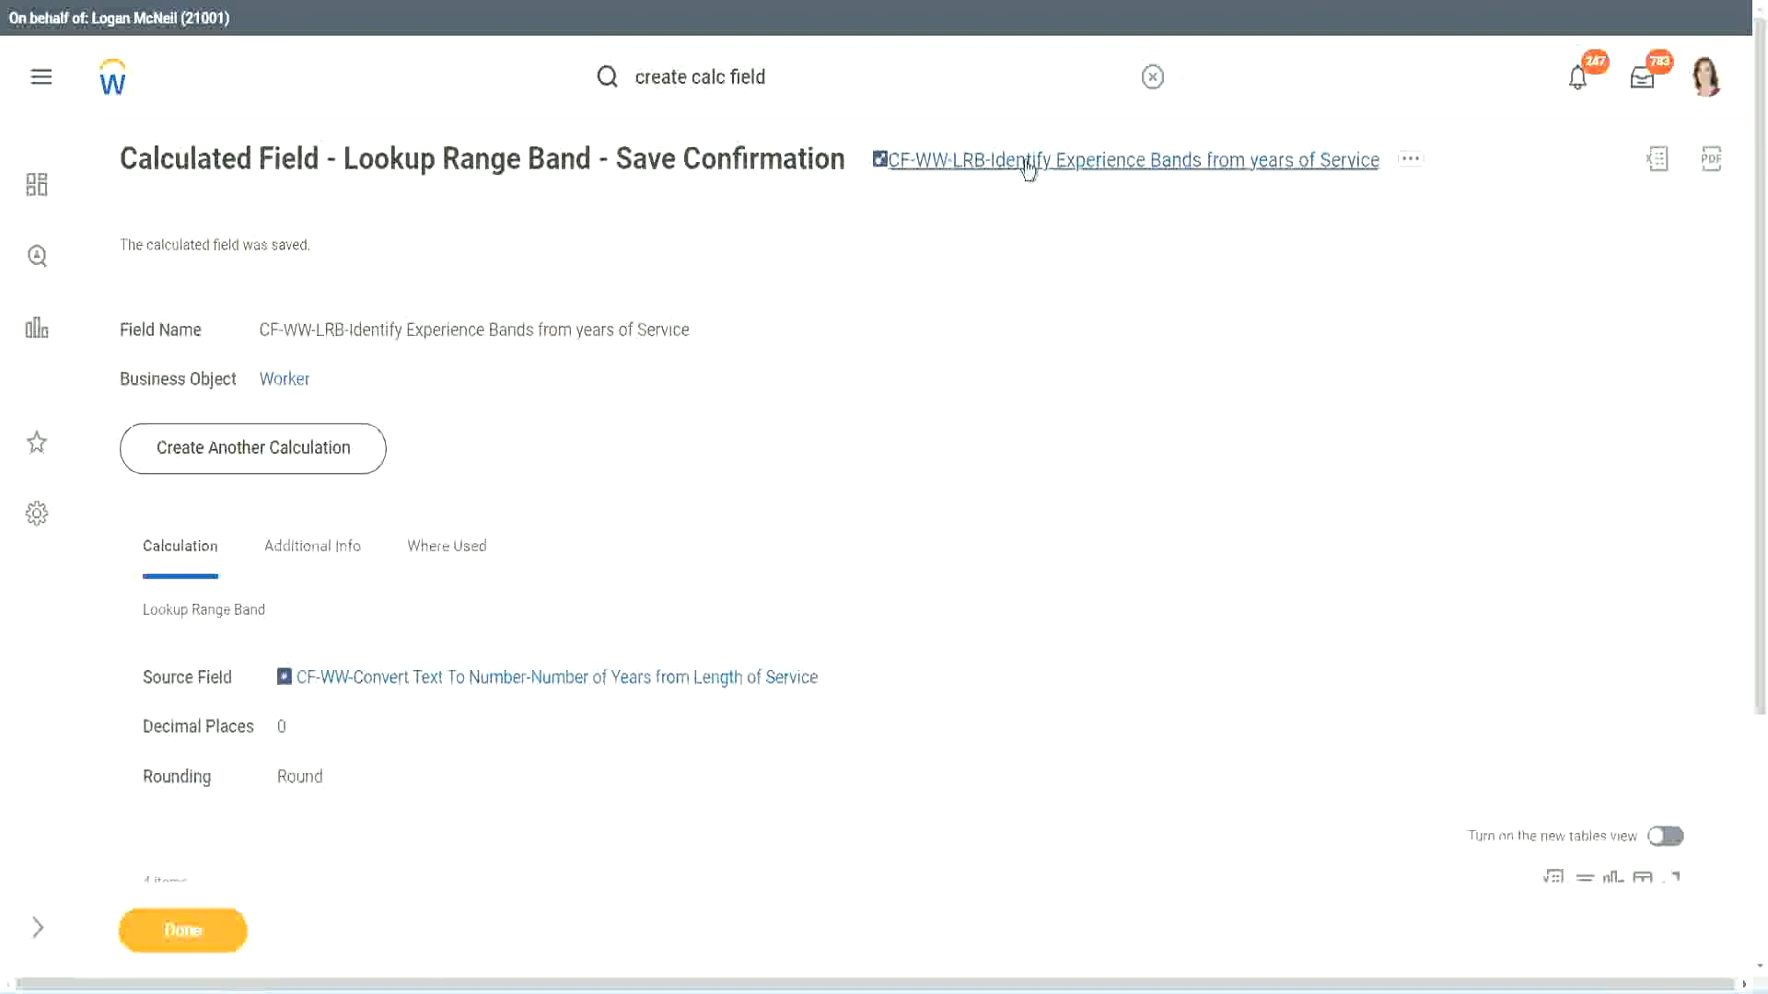
pyautogui.rightClick(1024, 167)
pyautogui.click(1047, 263)
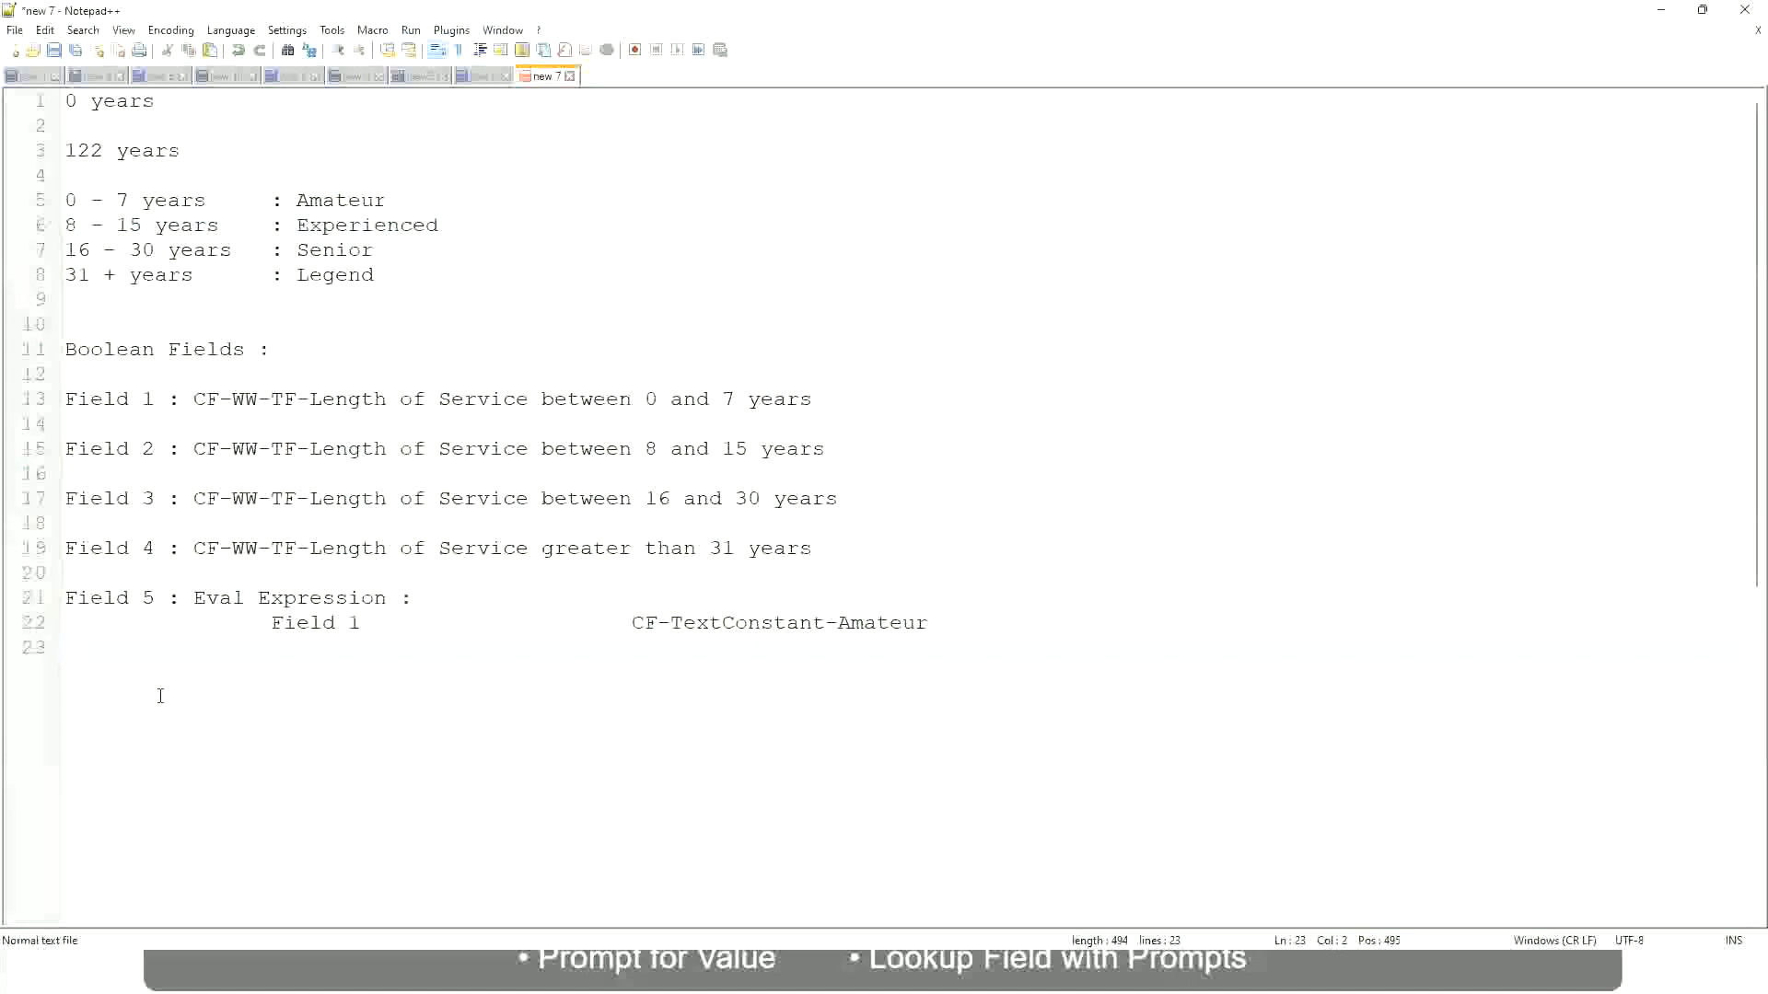
# In the Notepad++ notes, add a line with the range 10,000 USD and 1,000,000 USD.
pyautogui.press('Return')
pyautogui.press('Return')
pyautogui.press('Return')
pyautogui.press('Left')
pyautogui.write('10,000 USD')
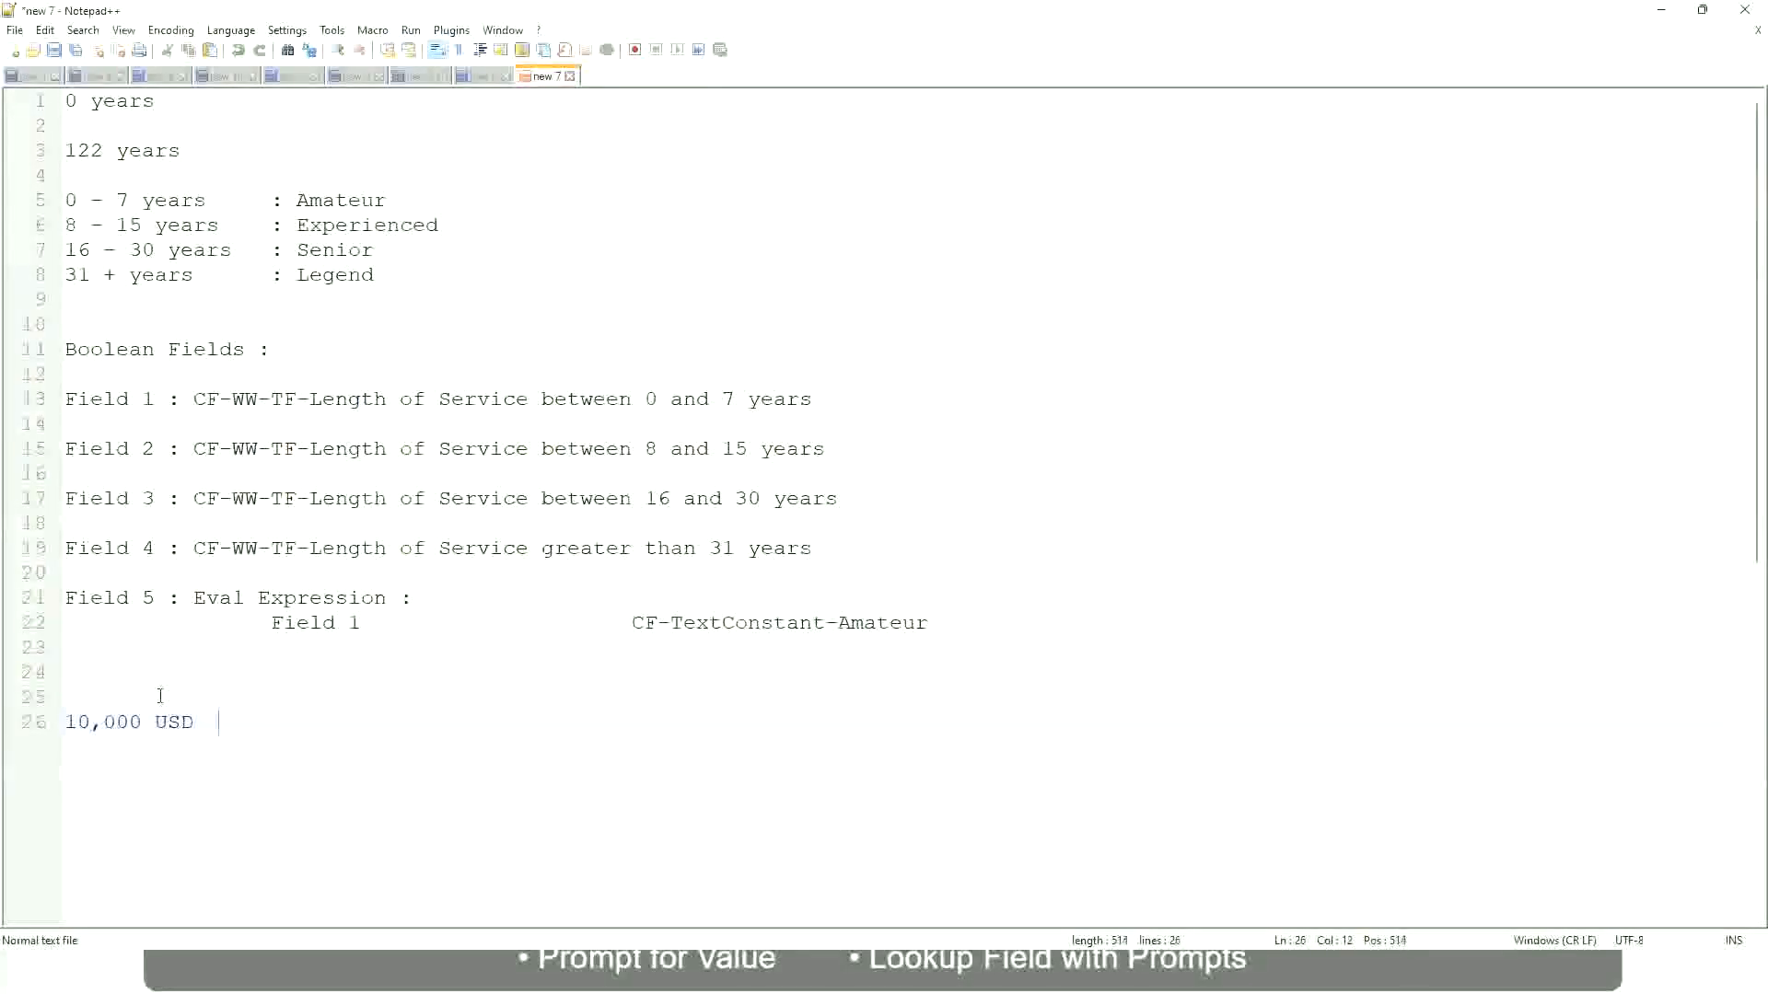
pyautogui.press('Tab')
pyautogui.press('Tab')
pyautogui.press('Tab')
pyautogui.press('Tab')
pyautogui.press('Tab')
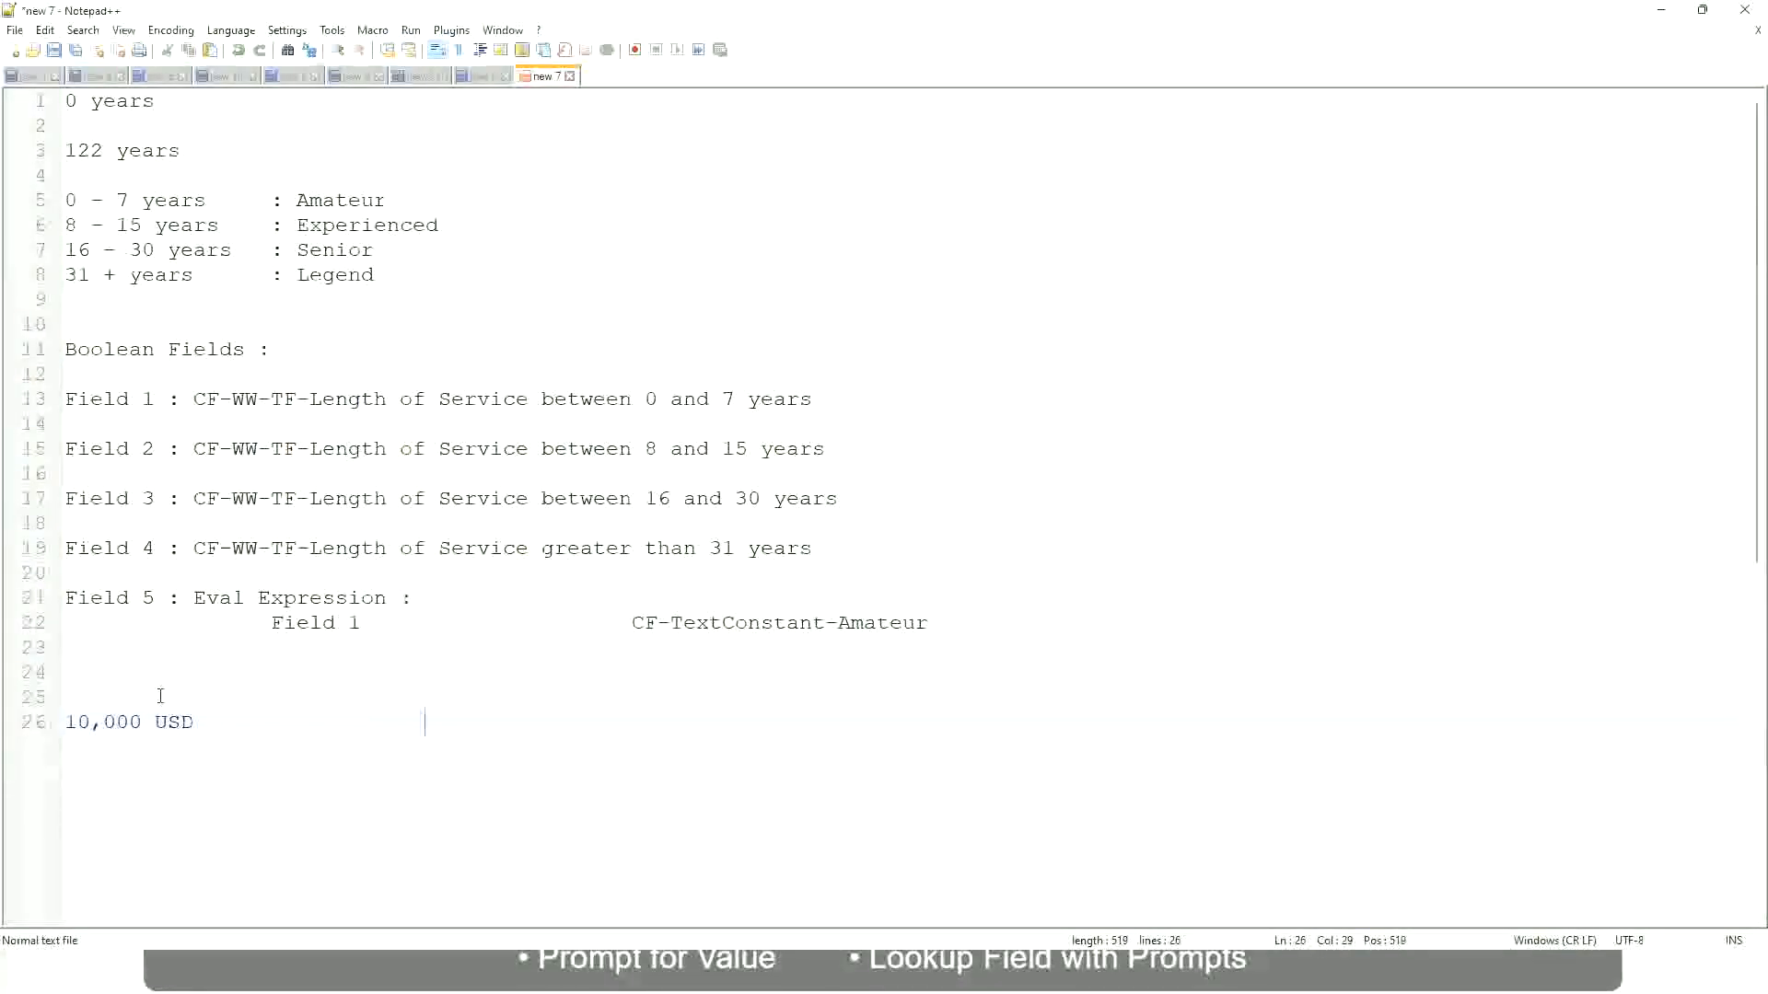
pyautogui.write('1,000,000')
pyautogui.press('Left')
pyautogui.press('Left')
pyautogui.press('Left')
pyautogui.press('Left')
pyautogui.press('Left')
pyautogui.press('End')
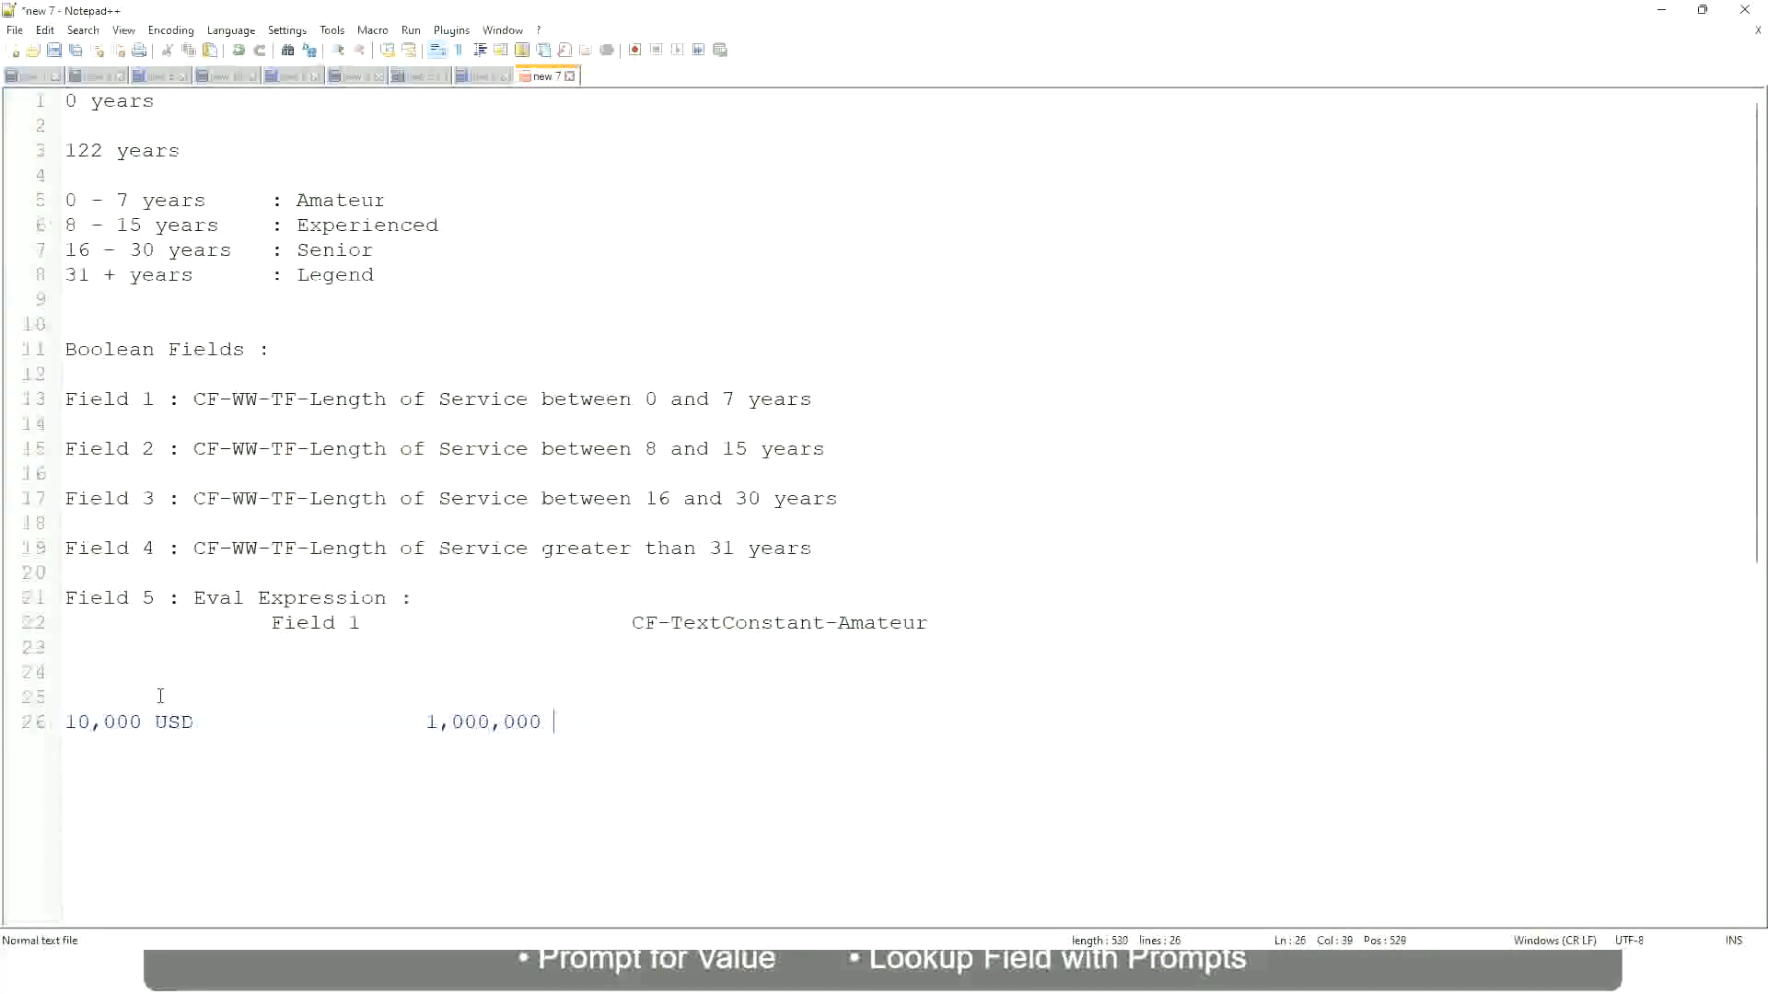
pyautogui.write('USD')
# Add a band note line reading 10 - 50,000 : Low below it.
pyautogui.press('Return')
pyautogui.press('Return')
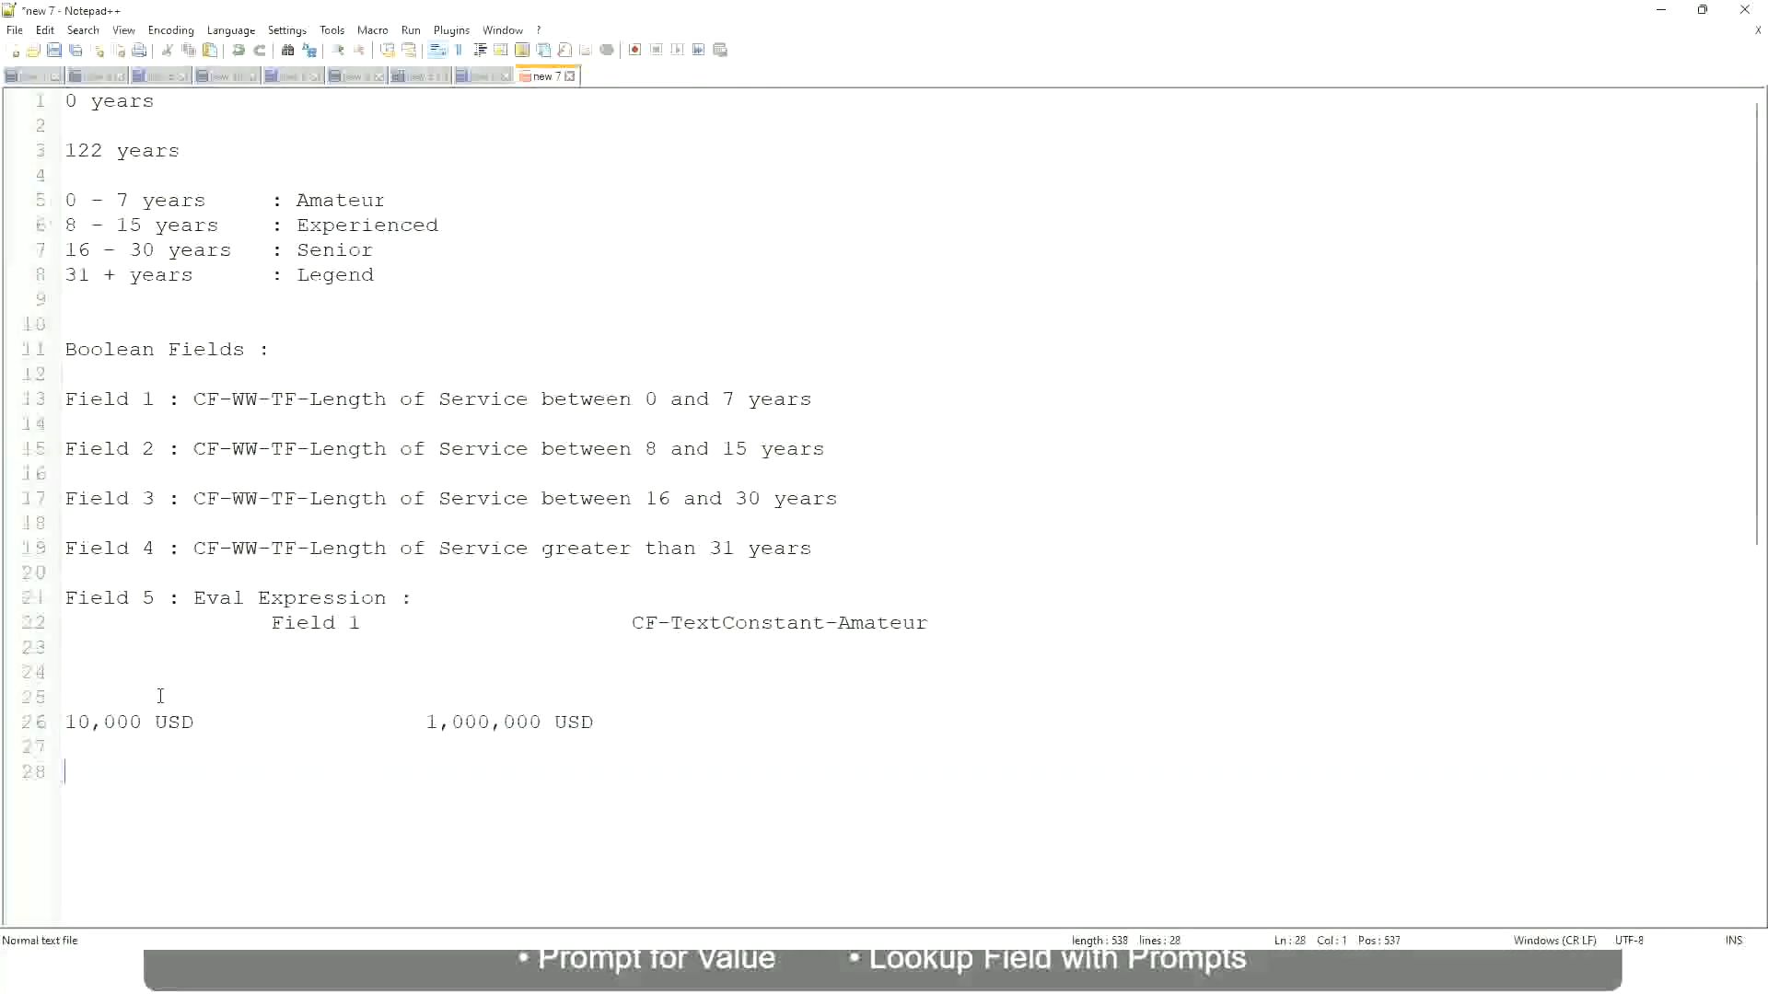
pyautogui.write('10 - 50,000')
pyautogui.press('Tab')
pyautogui.write(': Low')
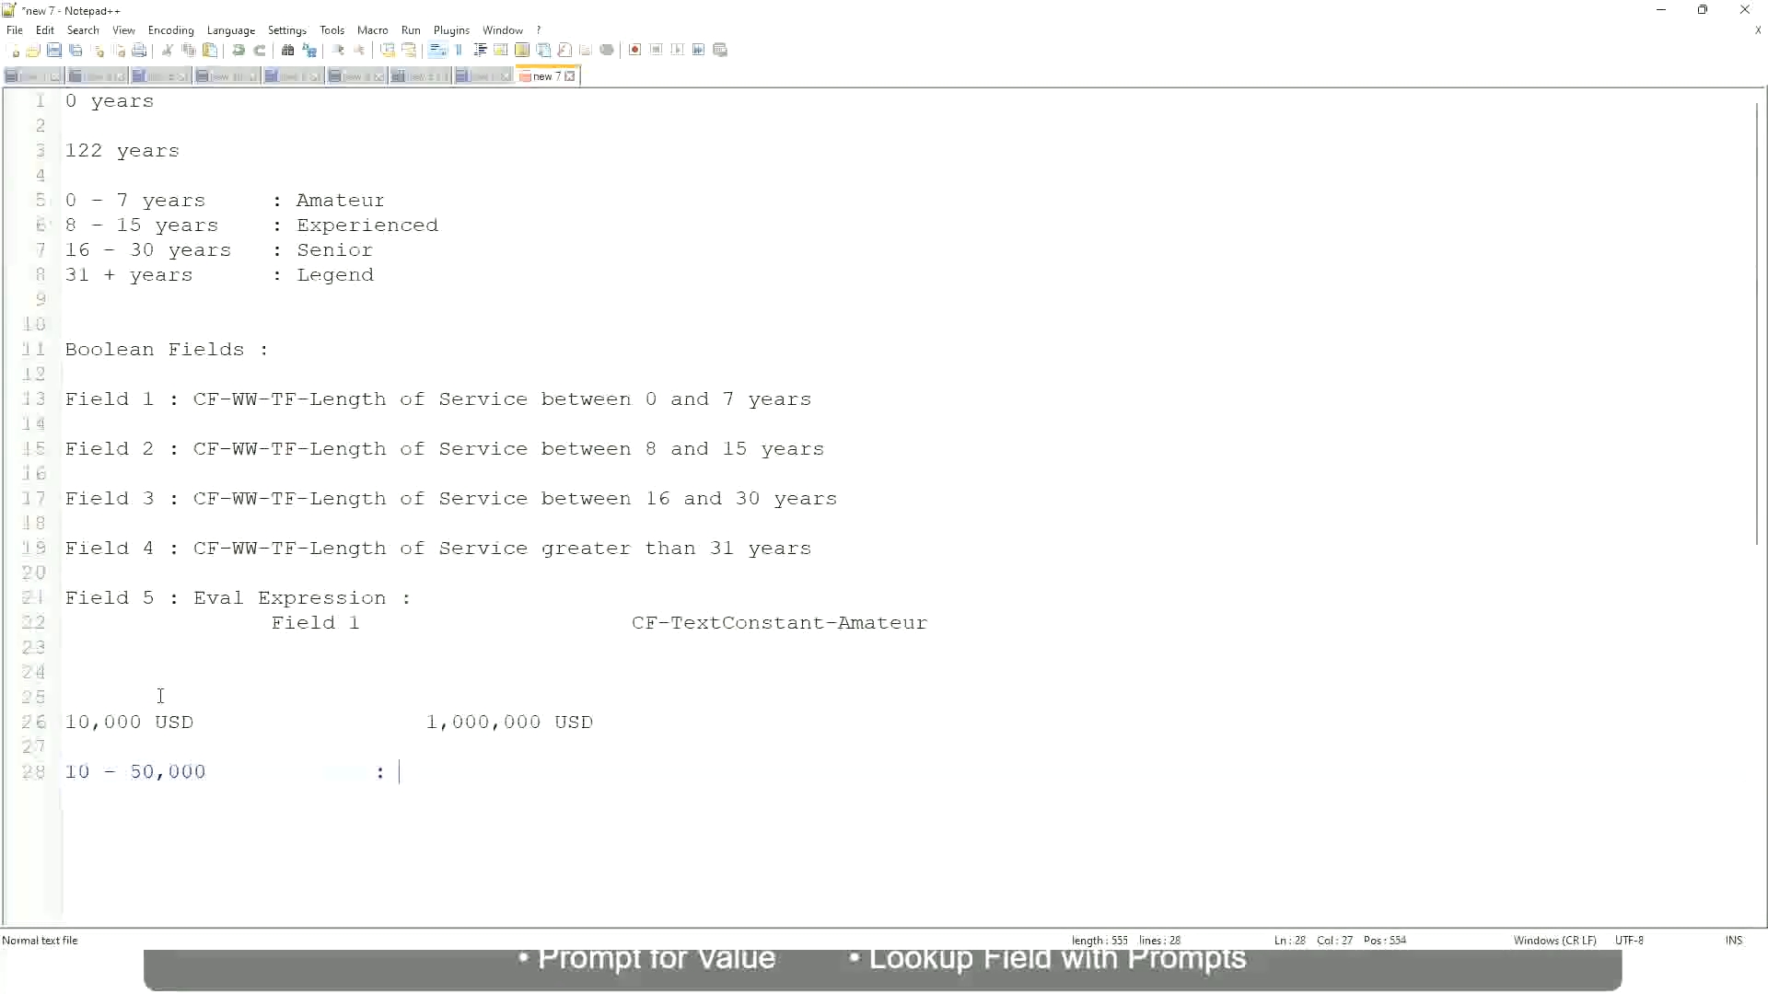
# Add a band note line reading 50,001 - 150,000 : Medium below the Low line.
pyautogui.press('Return')
pyautogui.press('Return')
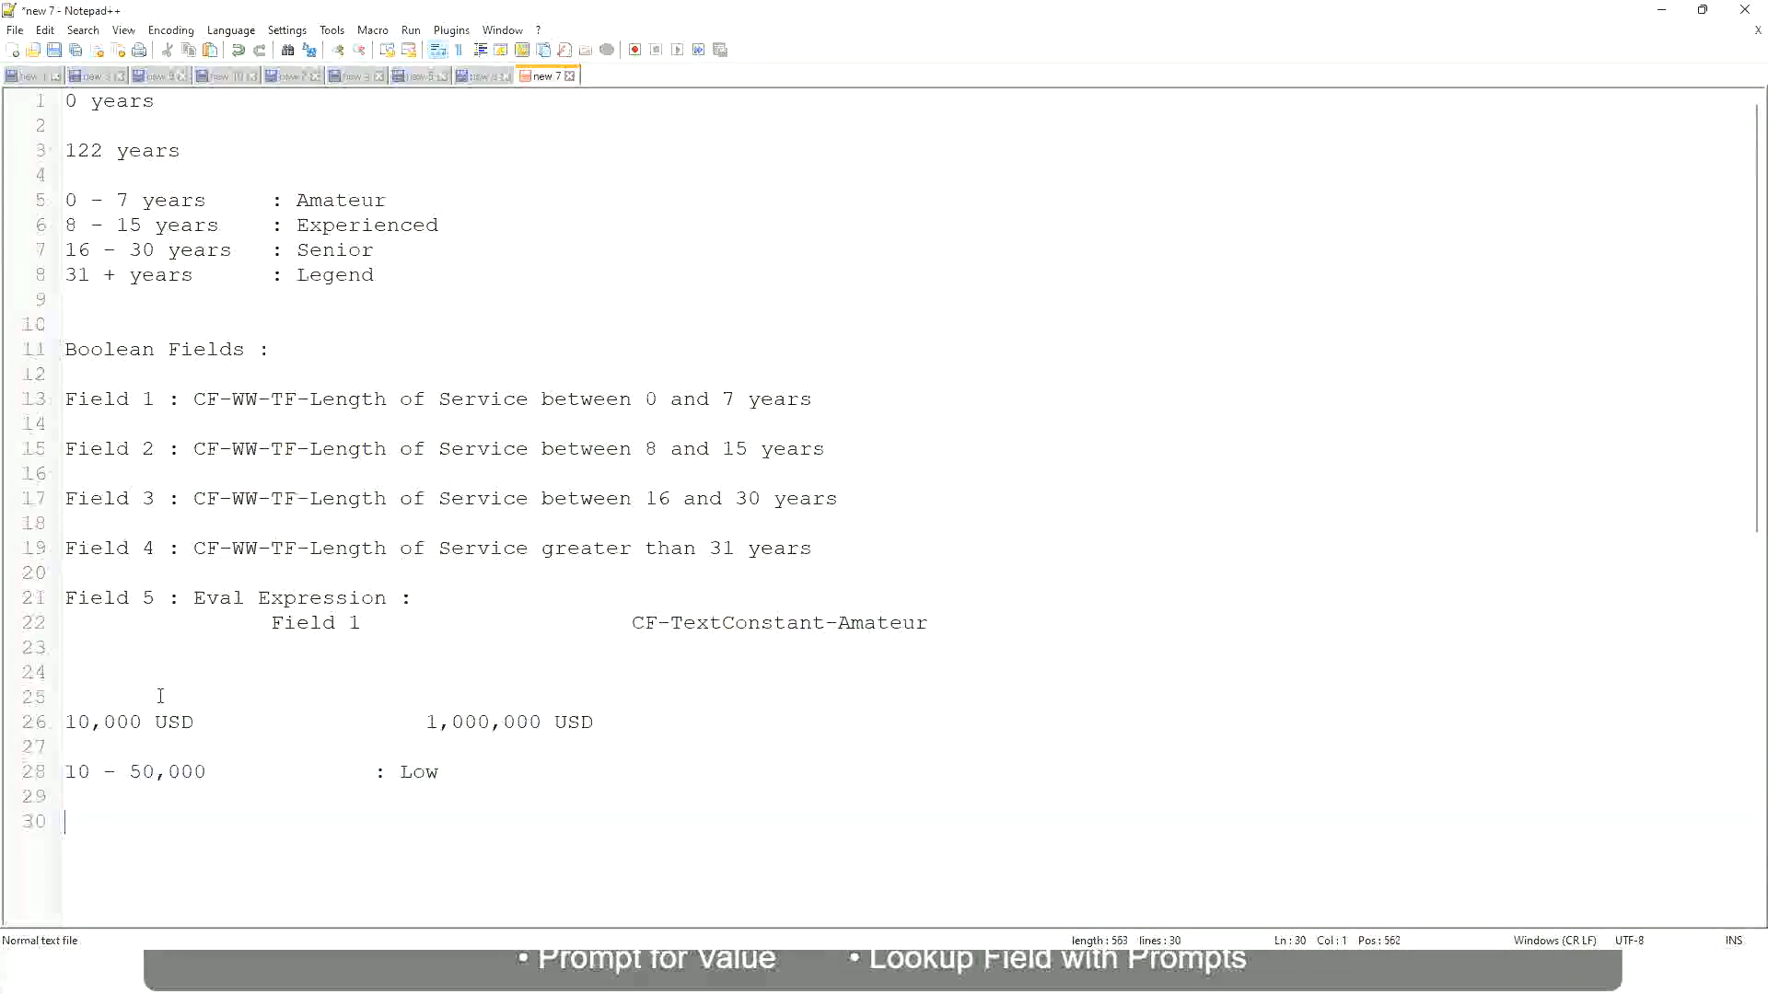
pyautogui.press('Up')
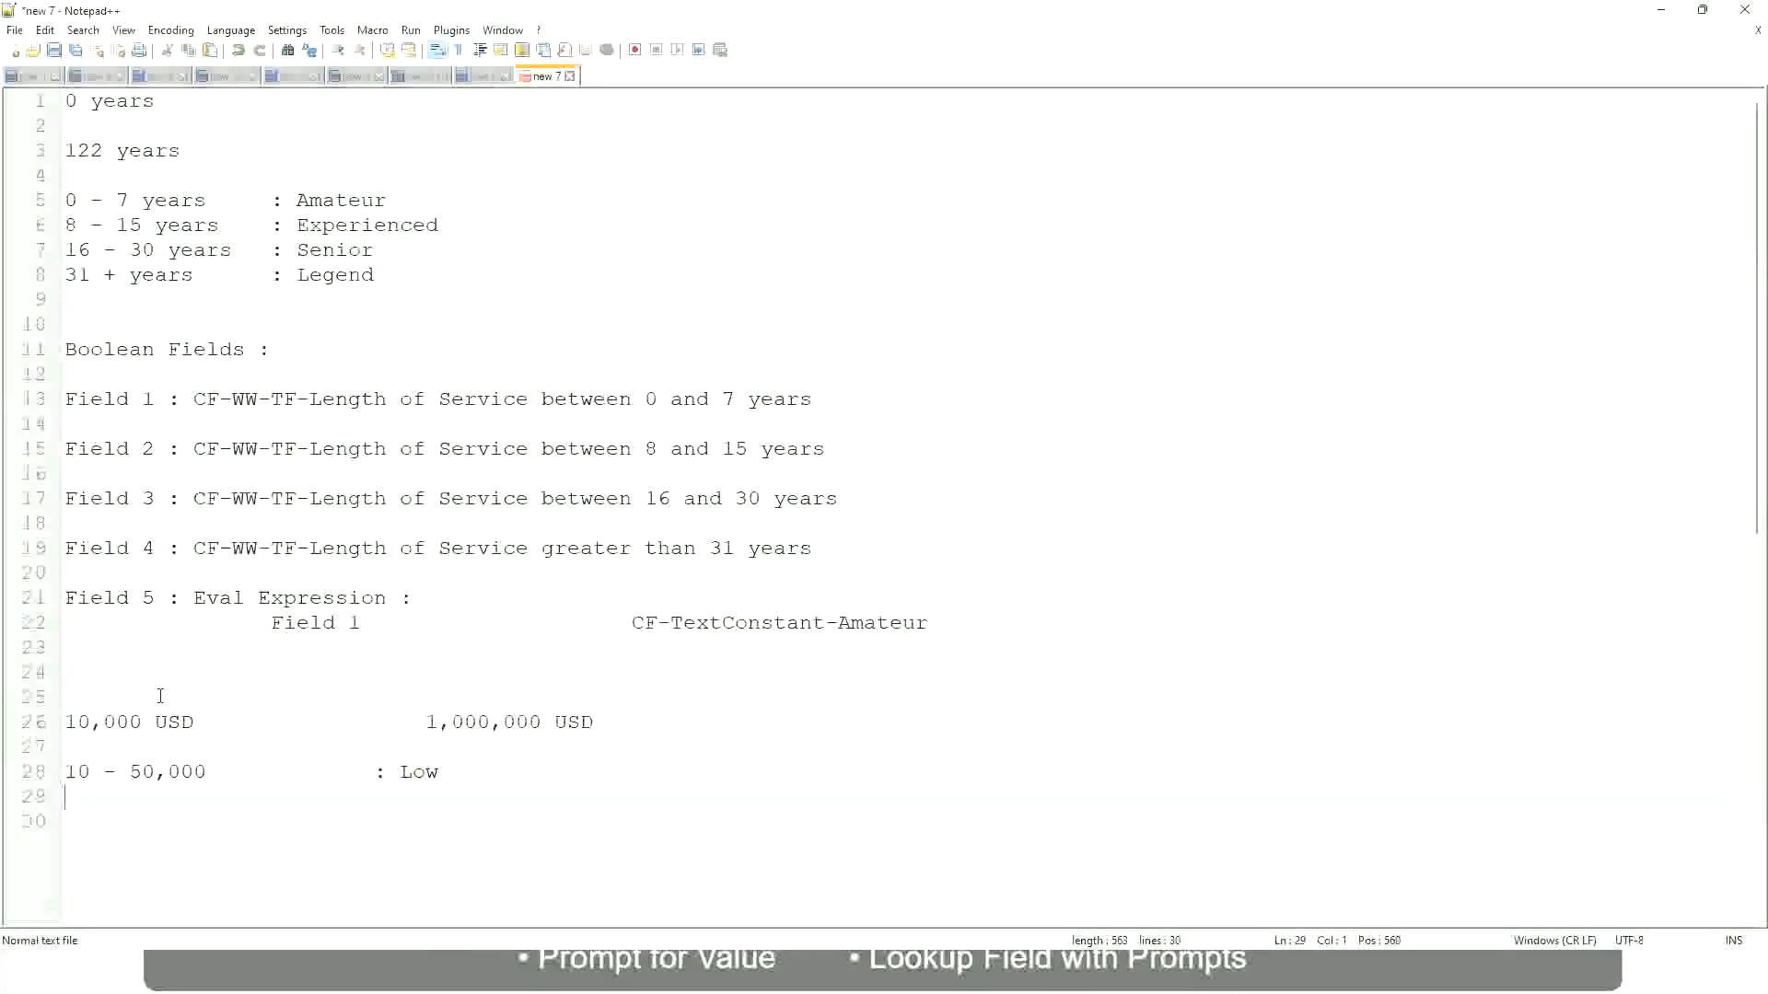
pyautogui.write('50,001 - 150,000')
pyautogui.press('Tab')
pyautogui.press('Tab')
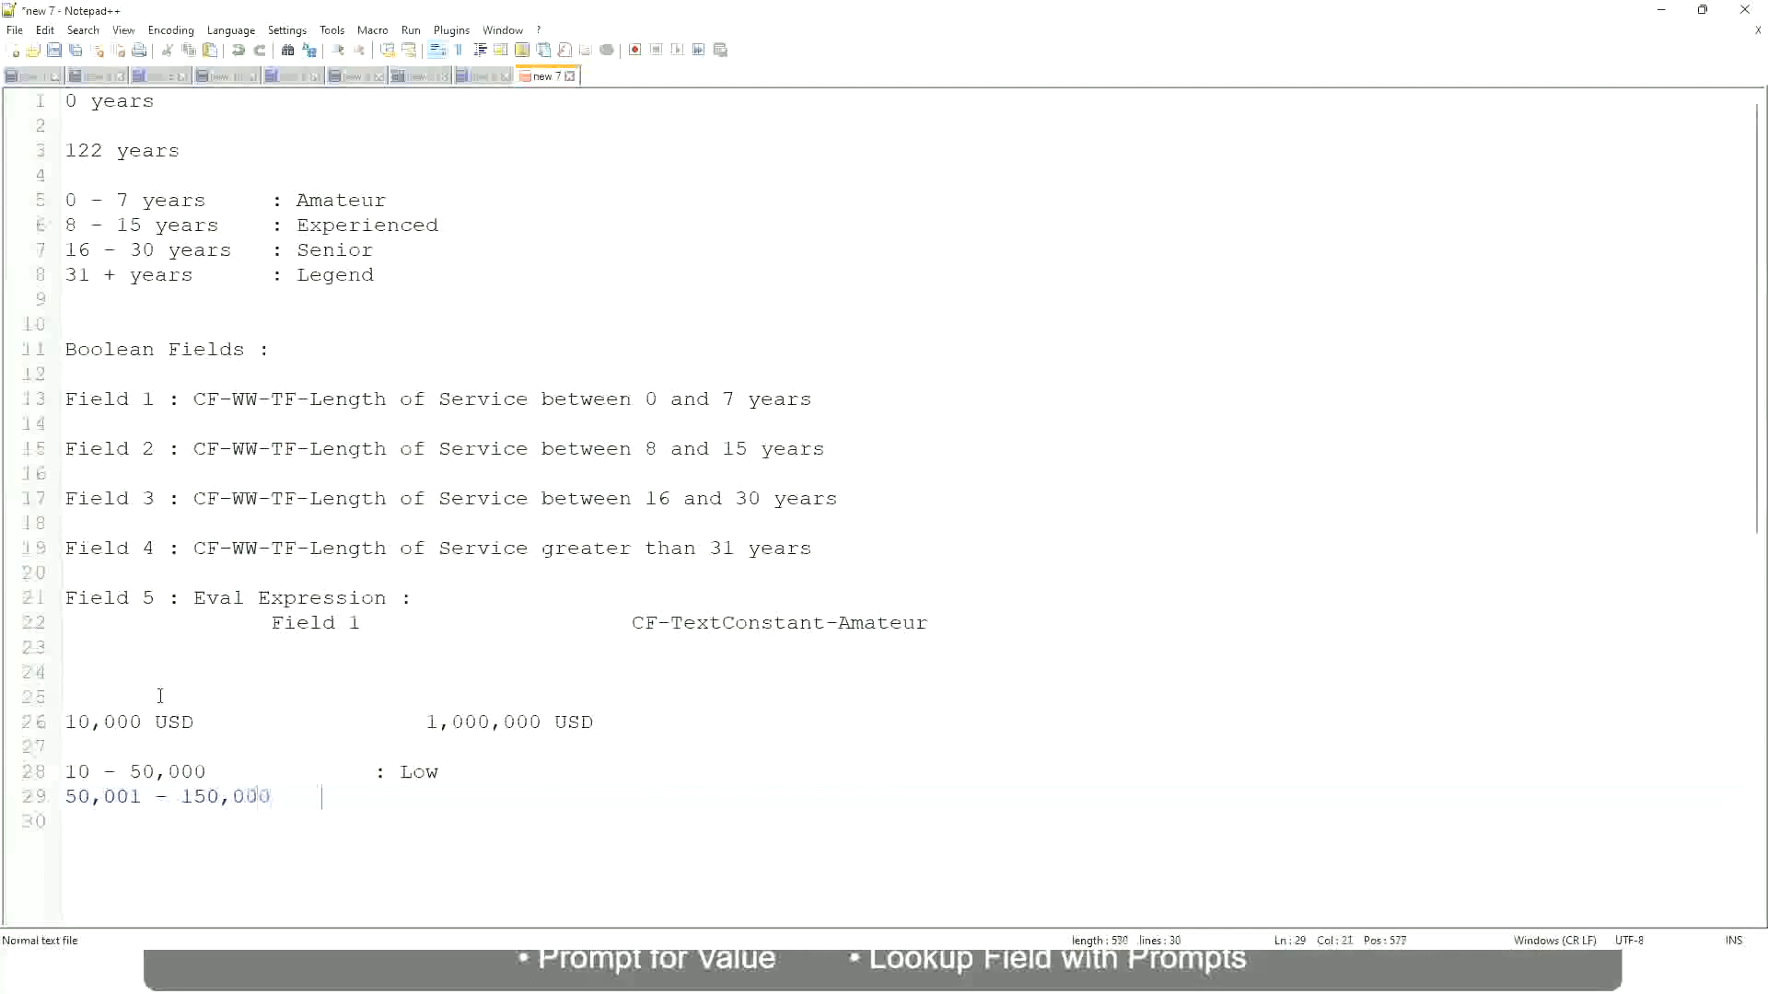
pyautogui.write(': Med')
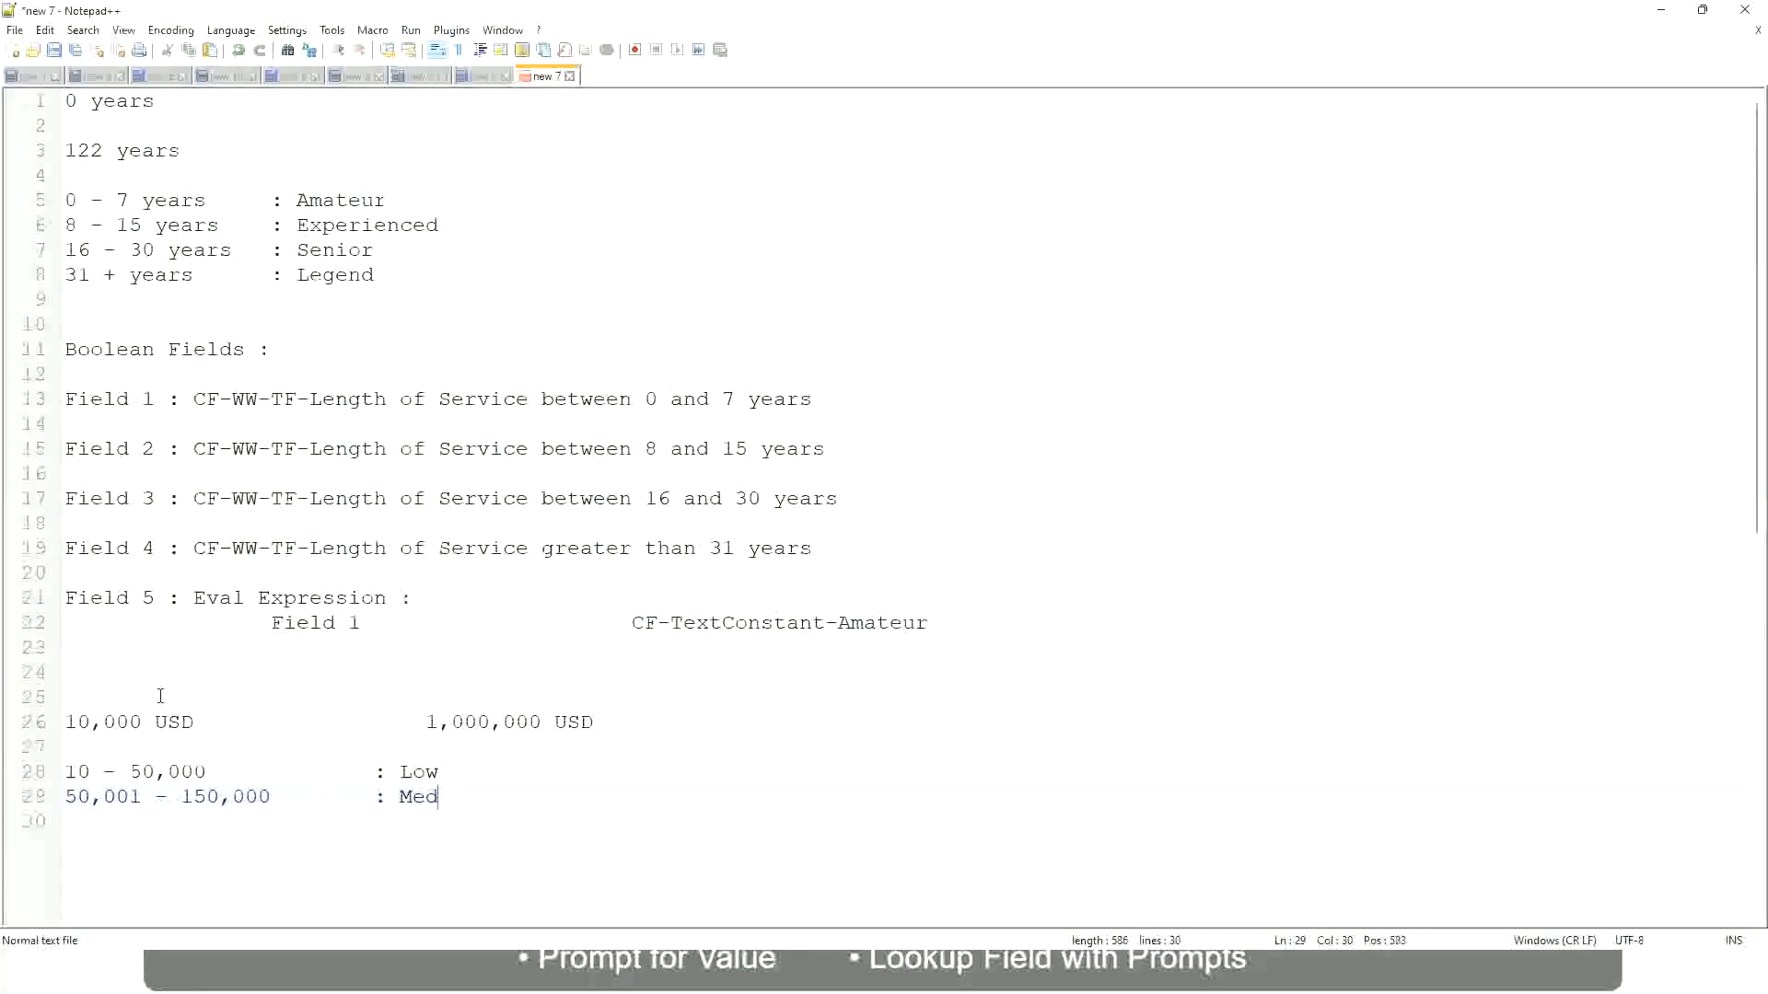
pyautogui.write('ium')
# Add a final band note line reading > 150,000 : High.
pyautogui.press('Return')
pyautogui.write('> 150,000')
pyautogui.press('Tab')
pyautogui.press('Tab')
pyautogui.press('Tab')
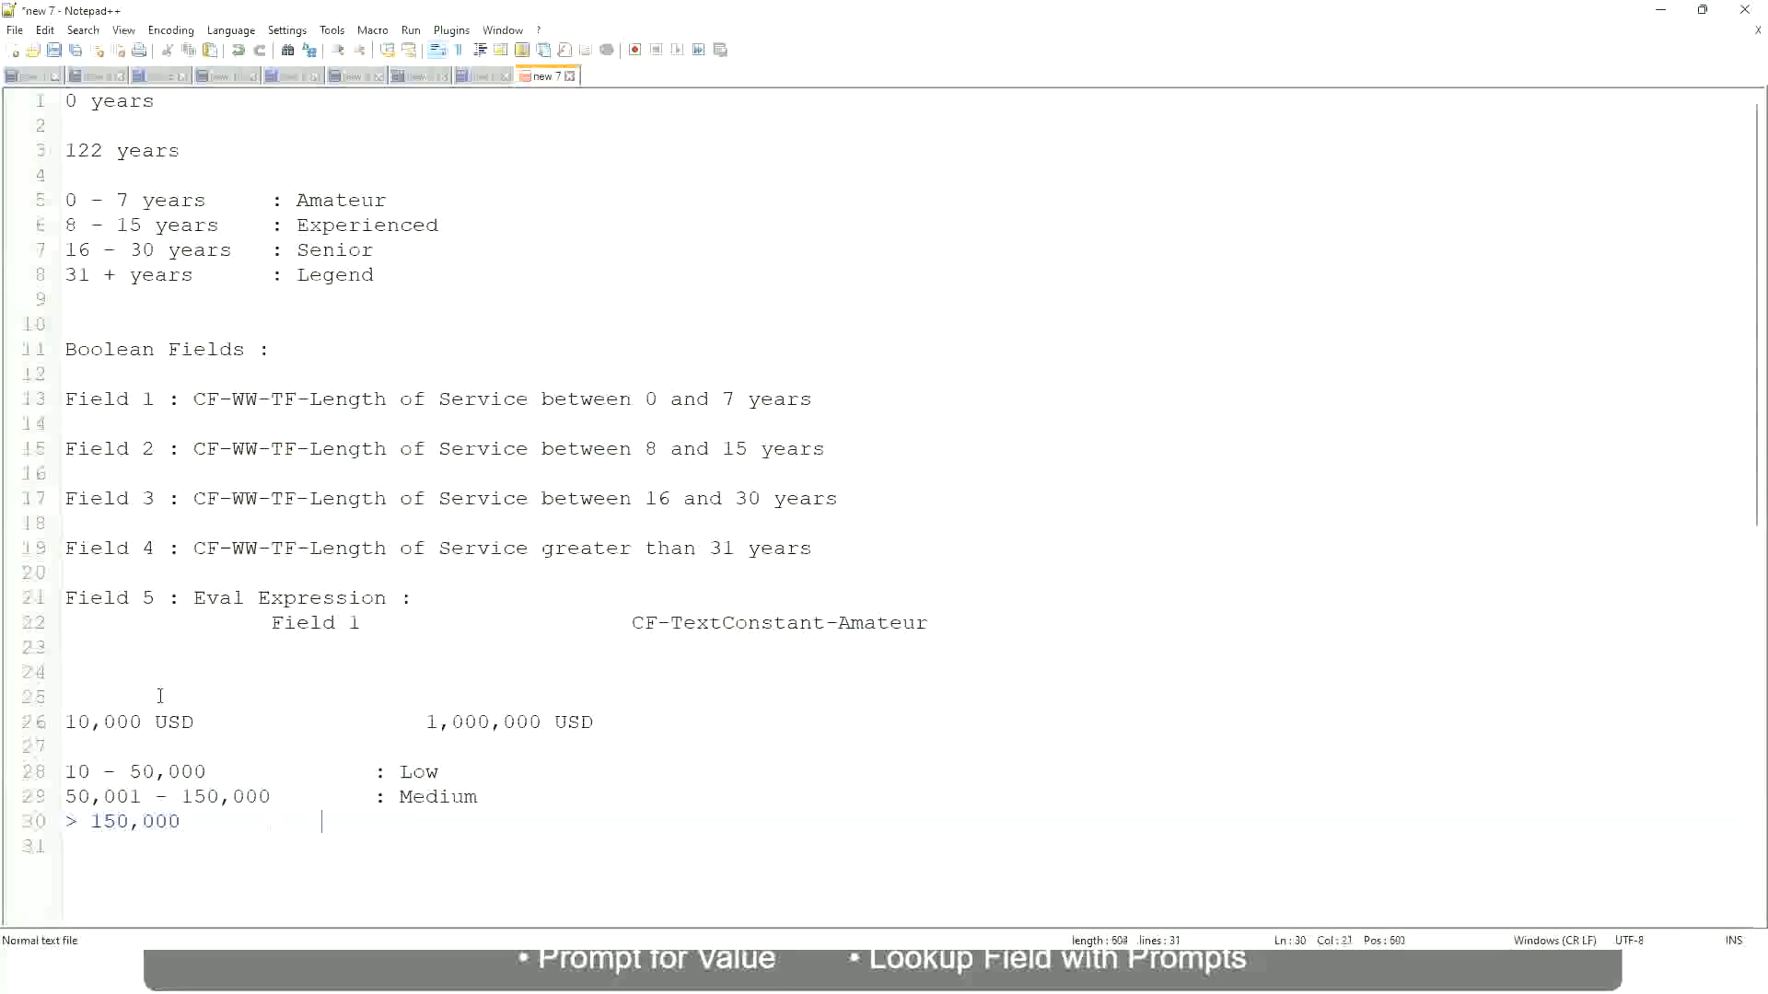
pyautogui.press('Tab')
pyautogui.write(': High')
# Look over the salary range line and the Low, Medium and High band lines in the notes.
pyautogui.click(57, 722)
pyautogui.click(55, 722)
pyautogui.click(79, 722)
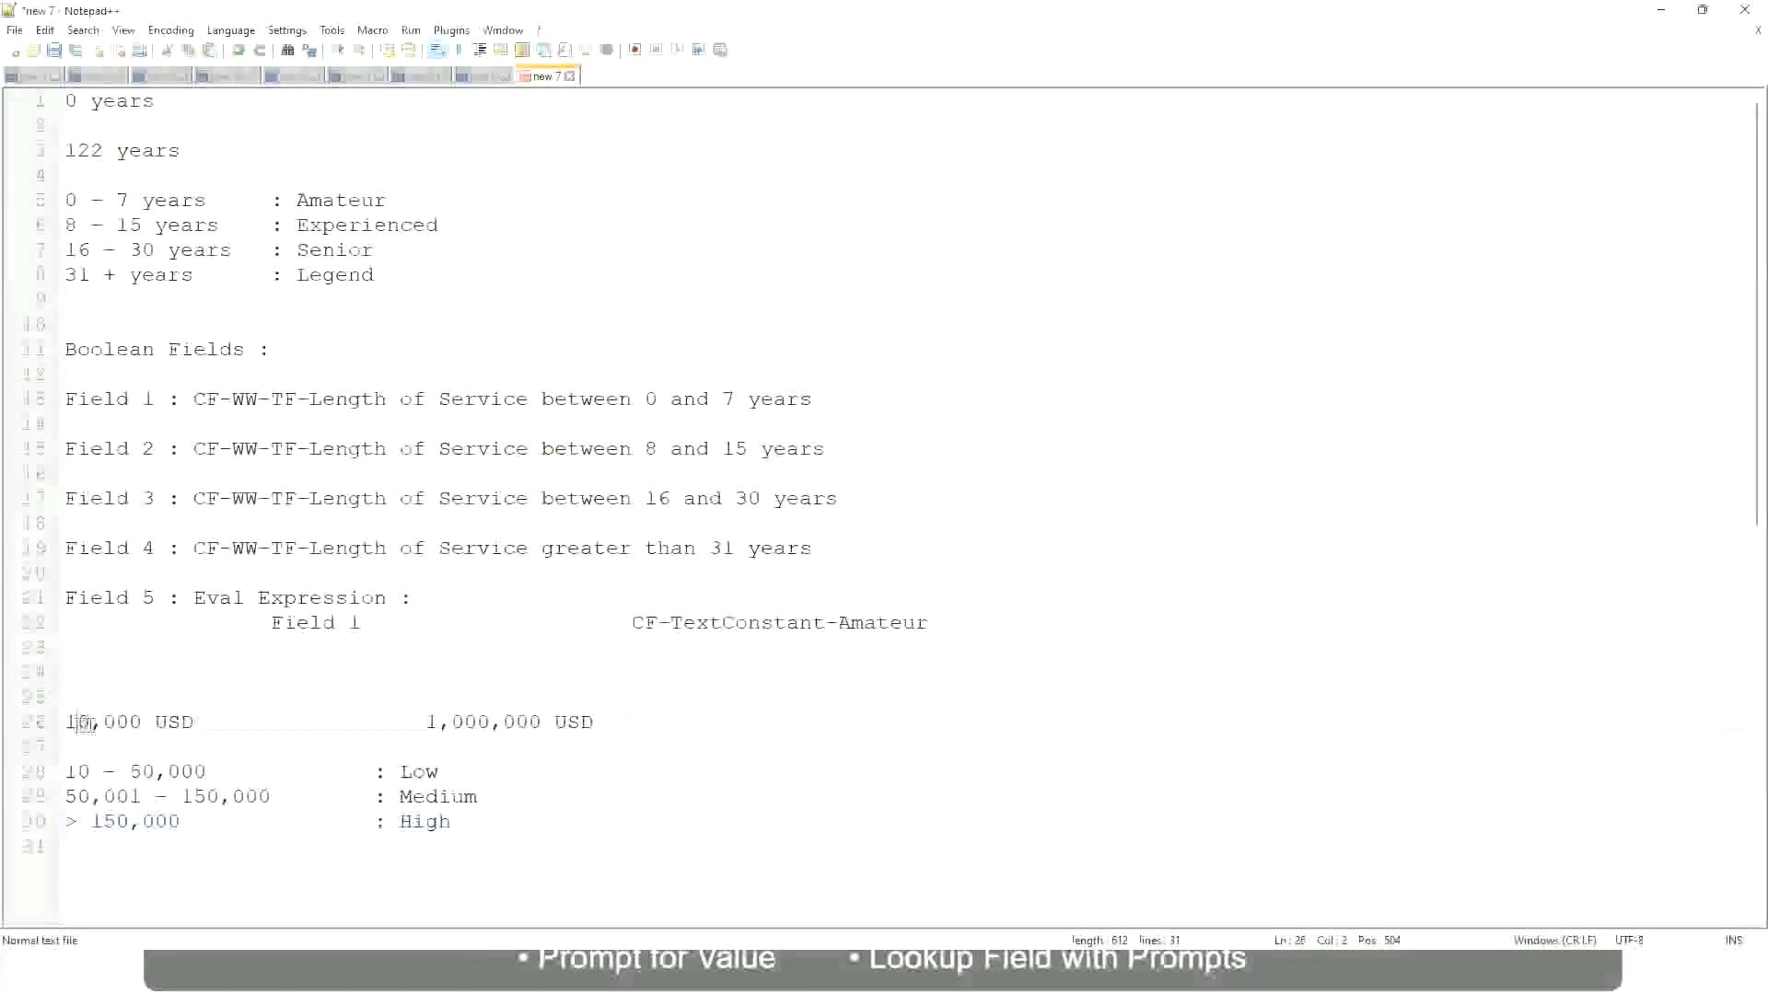
pyautogui.doubleClick(526, 721)
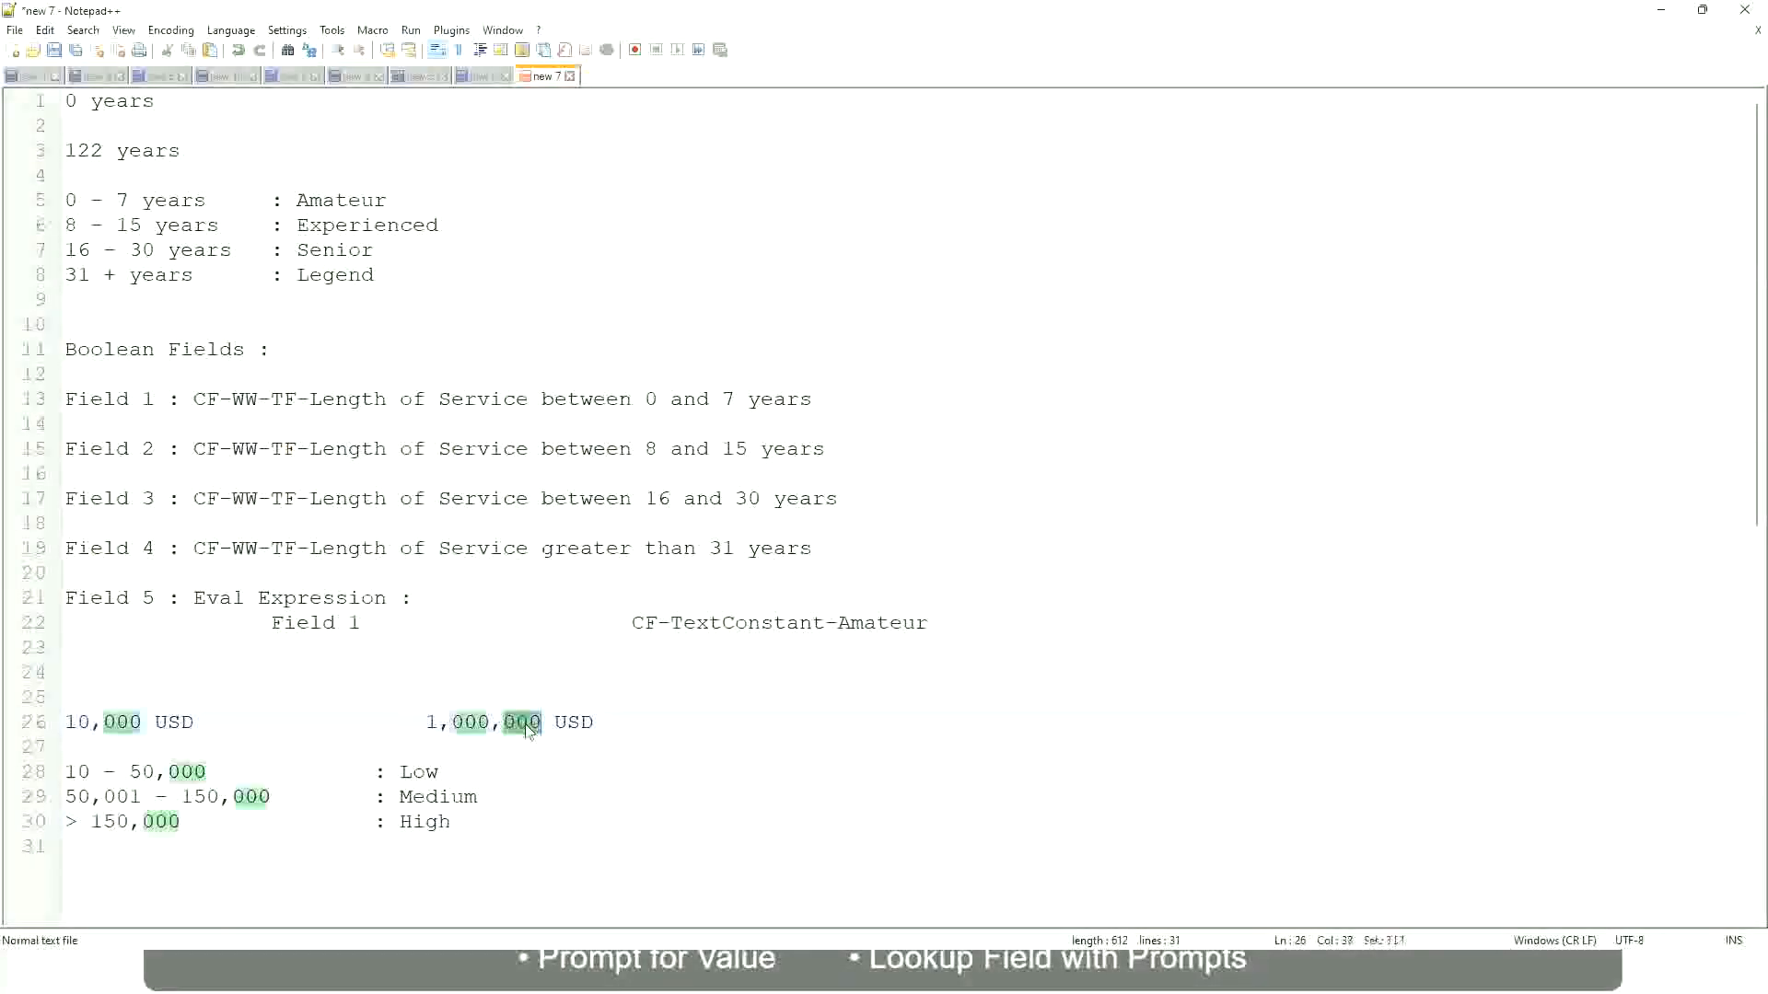
pyautogui.click(342, 800)
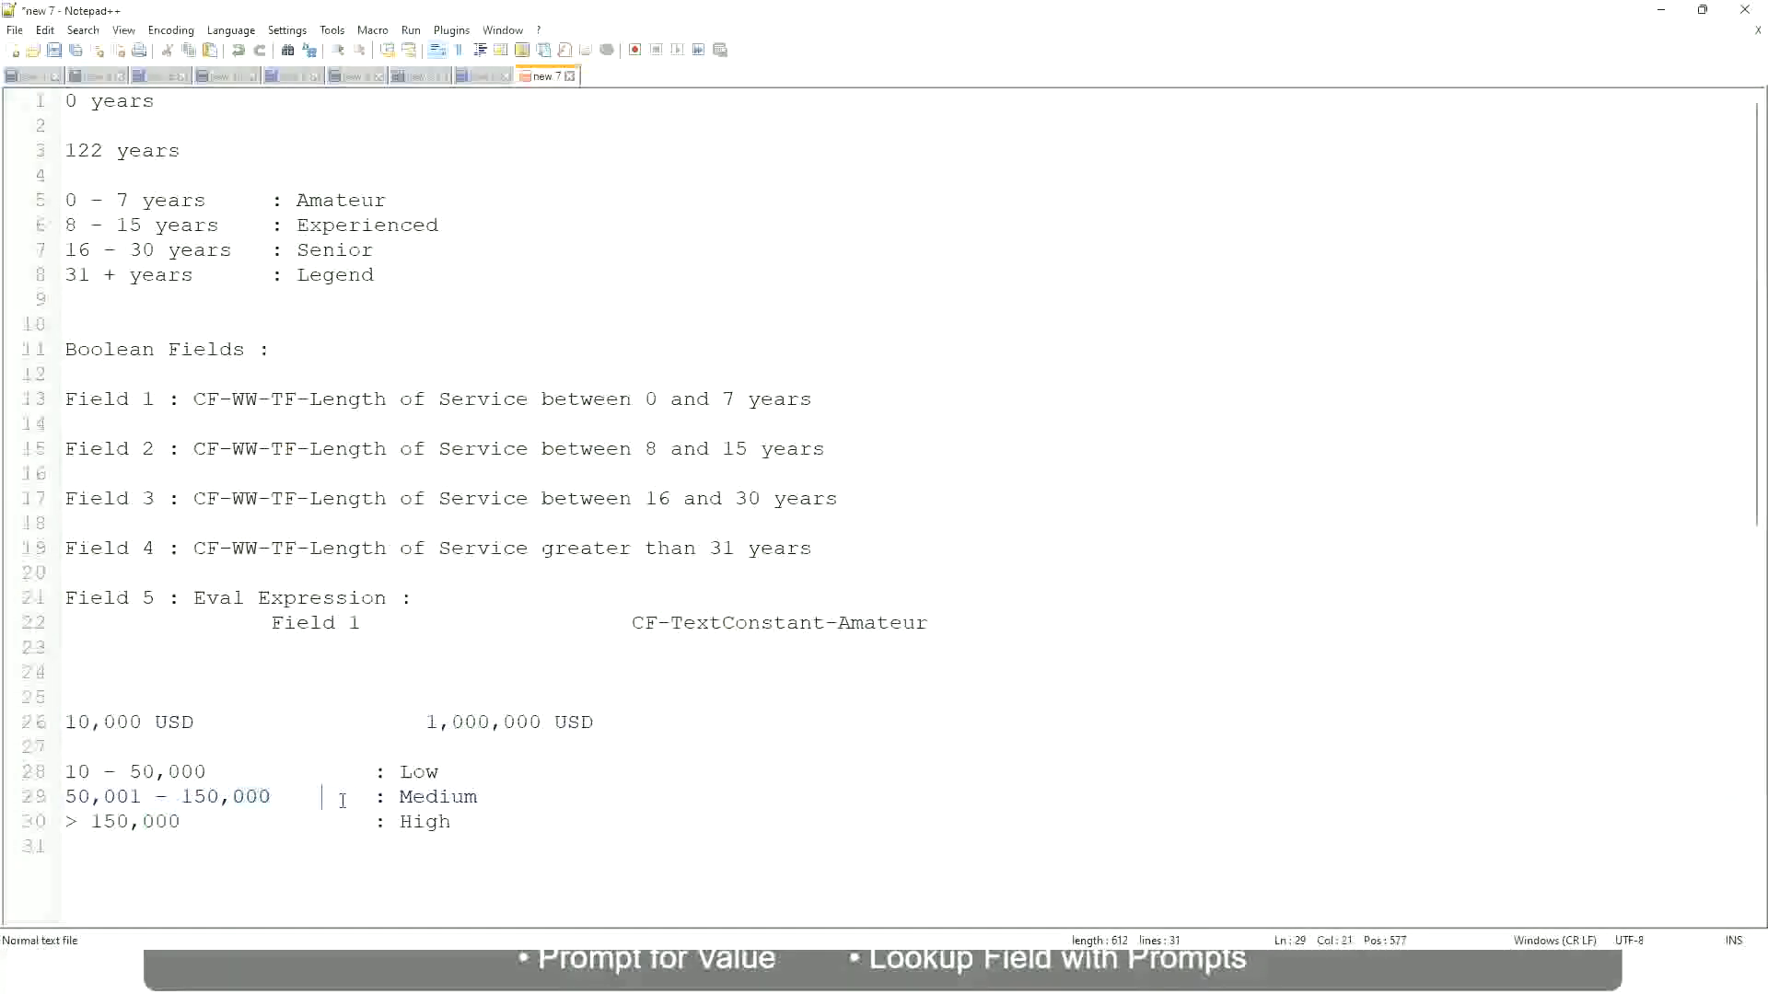
pyautogui.click(55, 721)
pyautogui.click(545, 725)
pyautogui.click(424, 770)
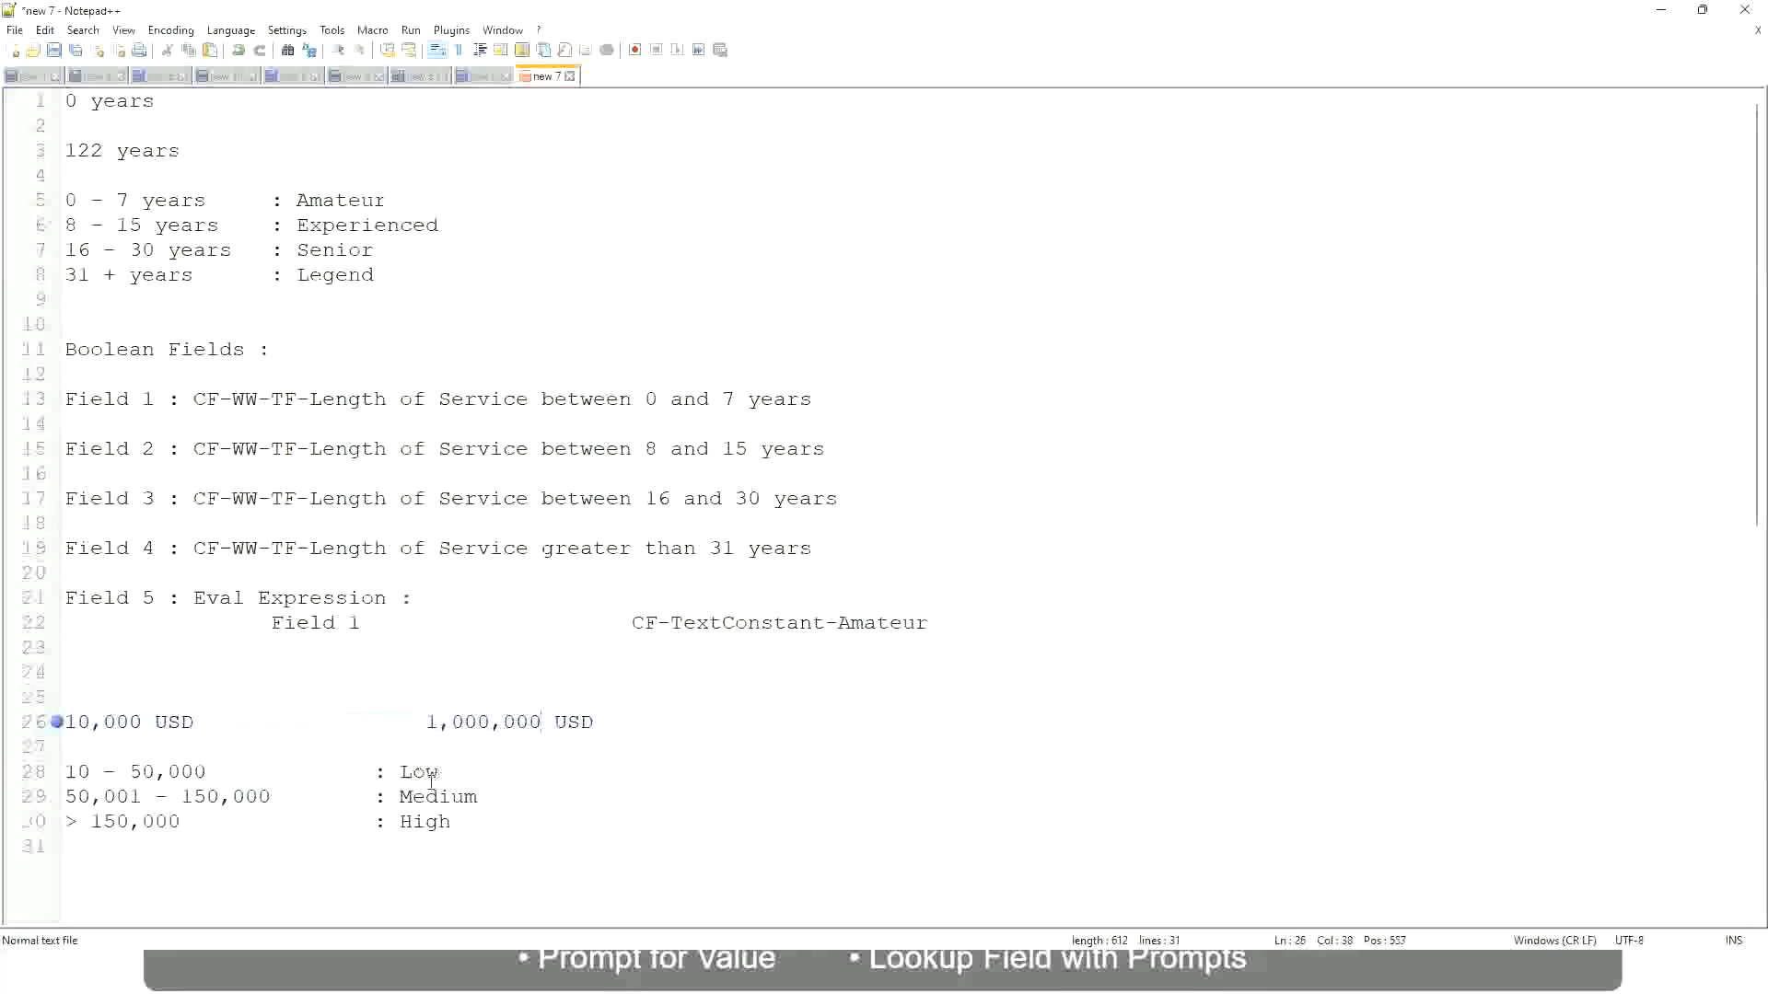
pyautogui.click(425, 827)
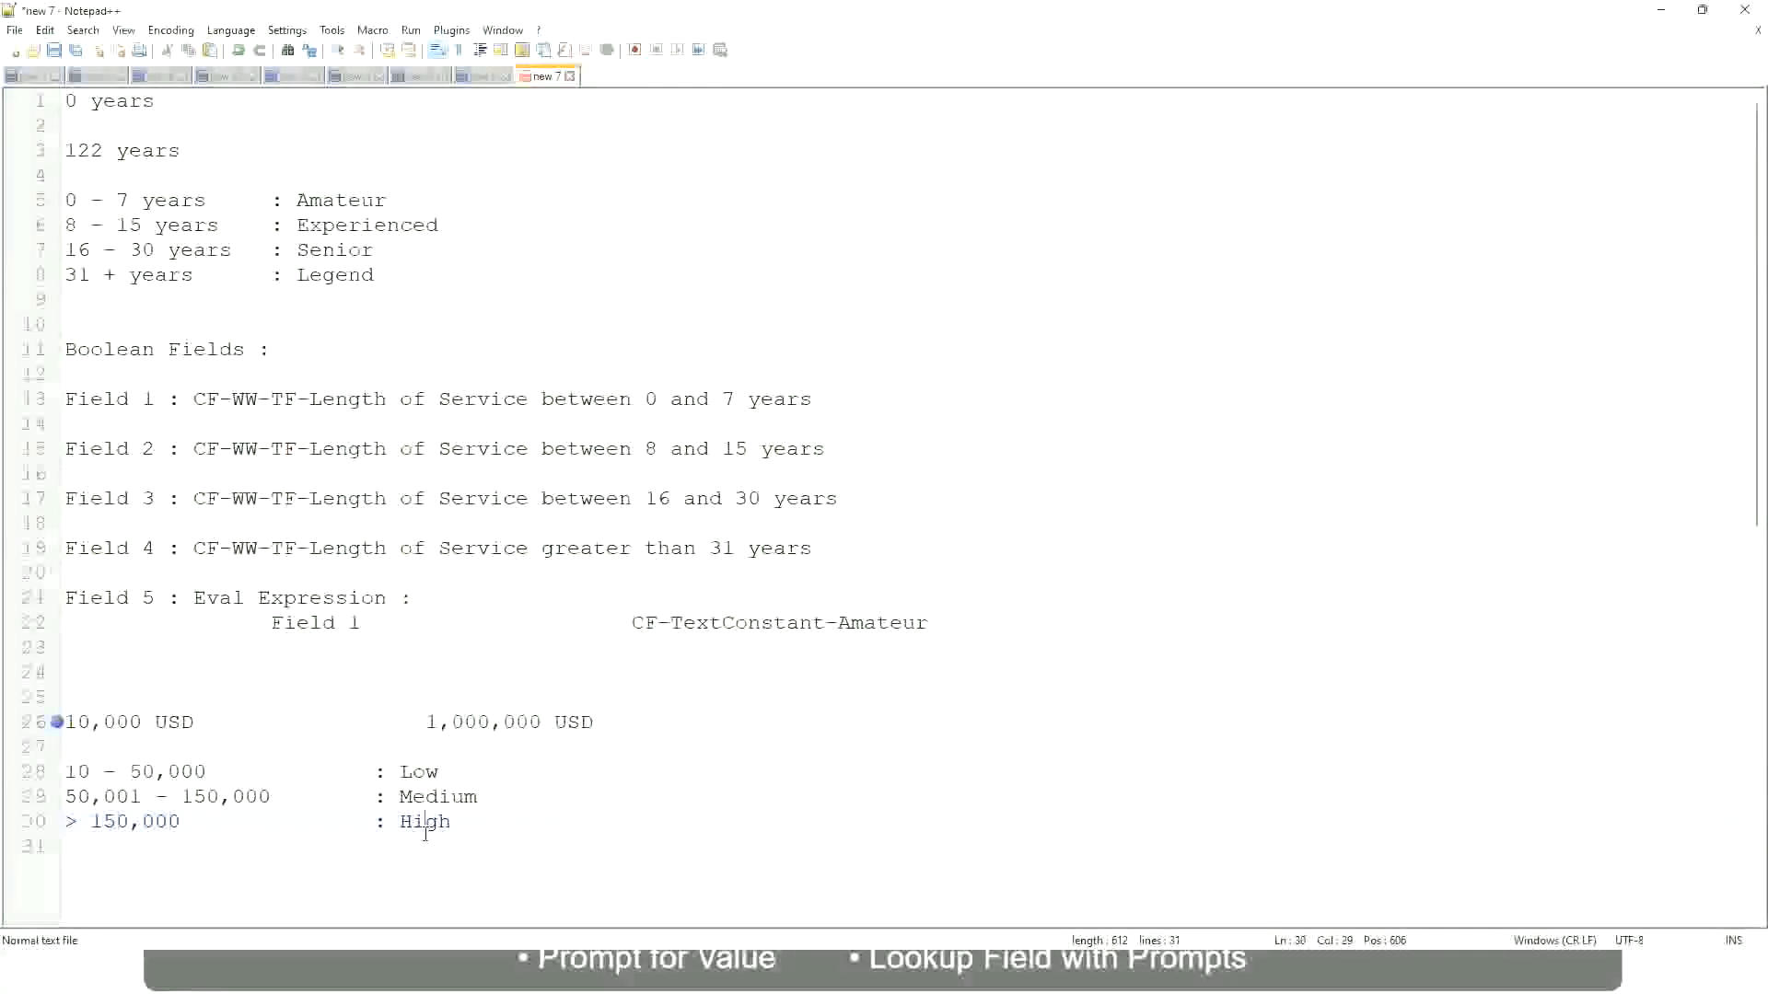
pyautogui.click(214, 748)
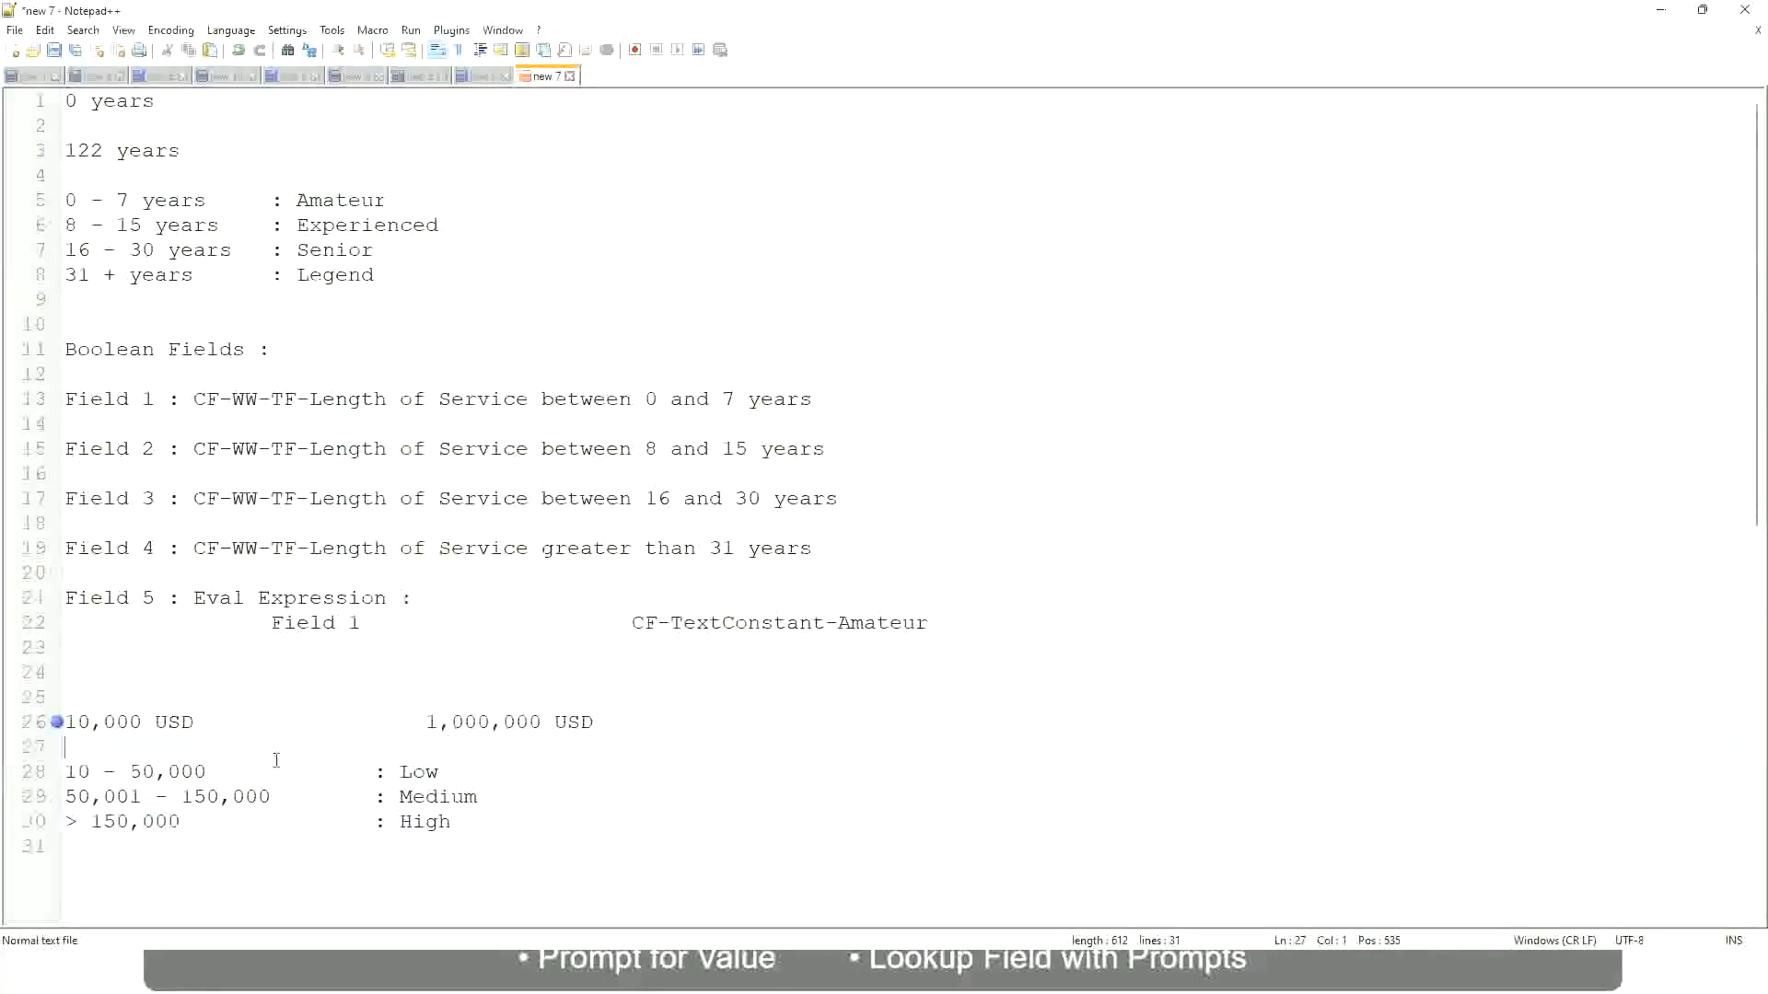
pyautogui.click(453, 819)
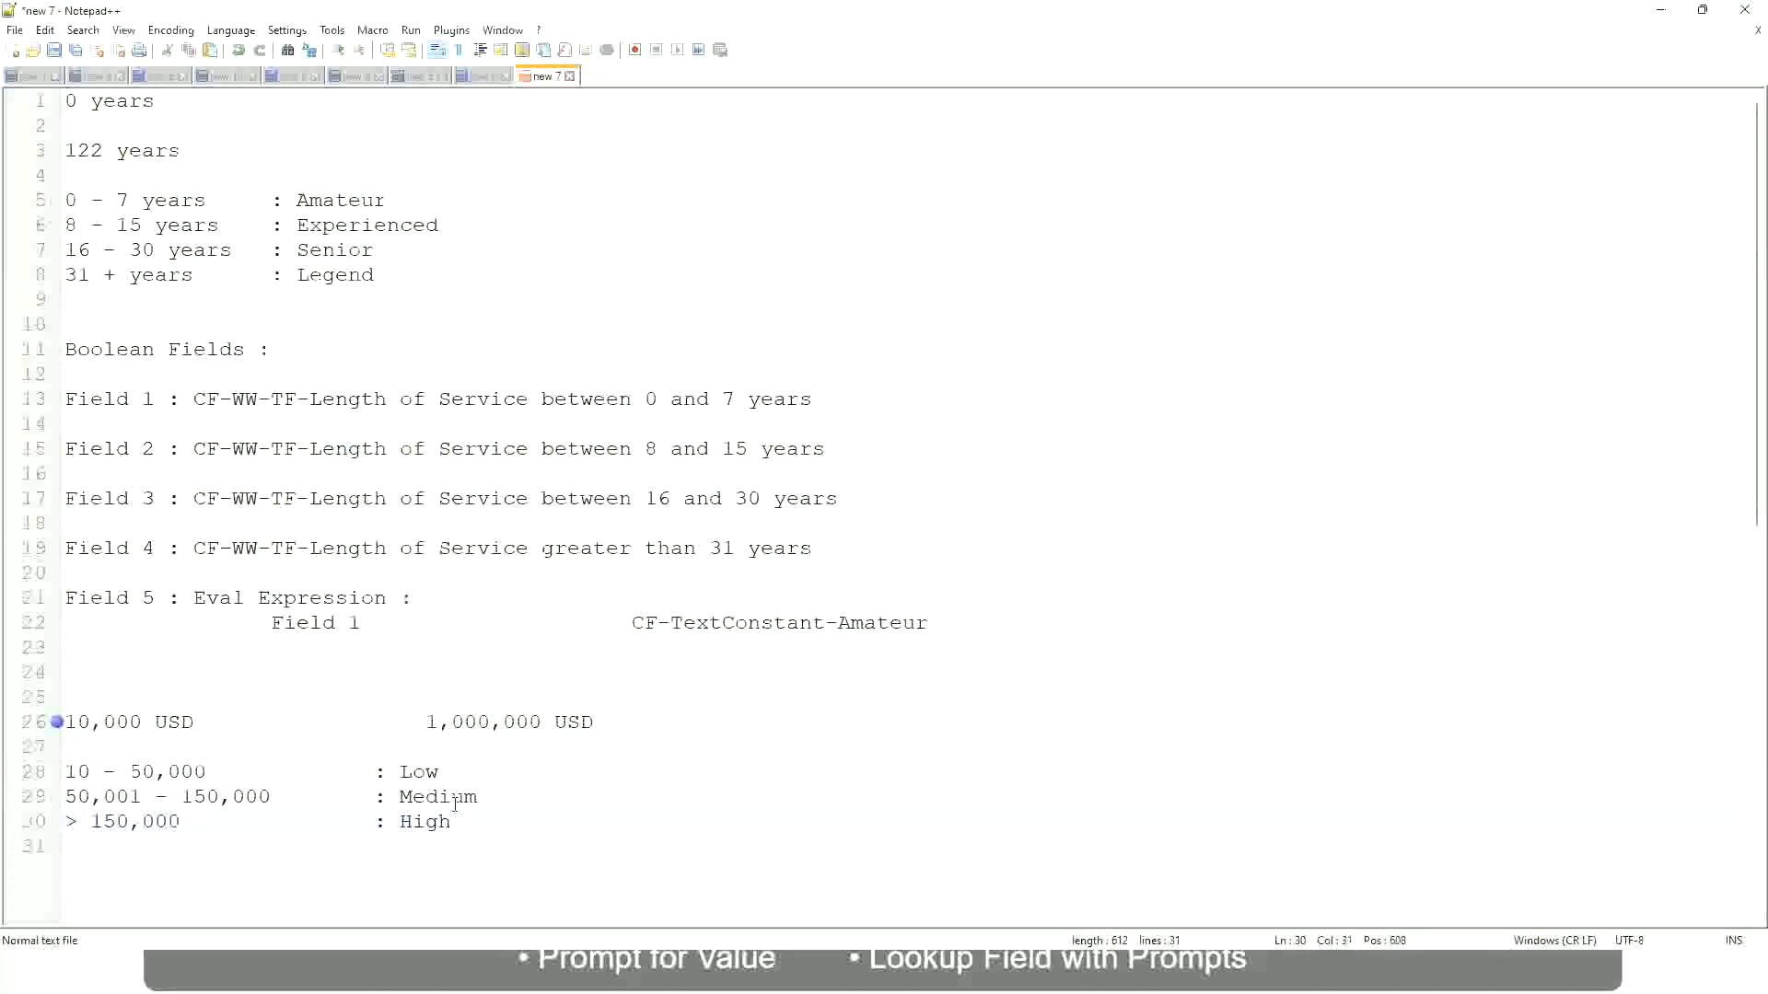